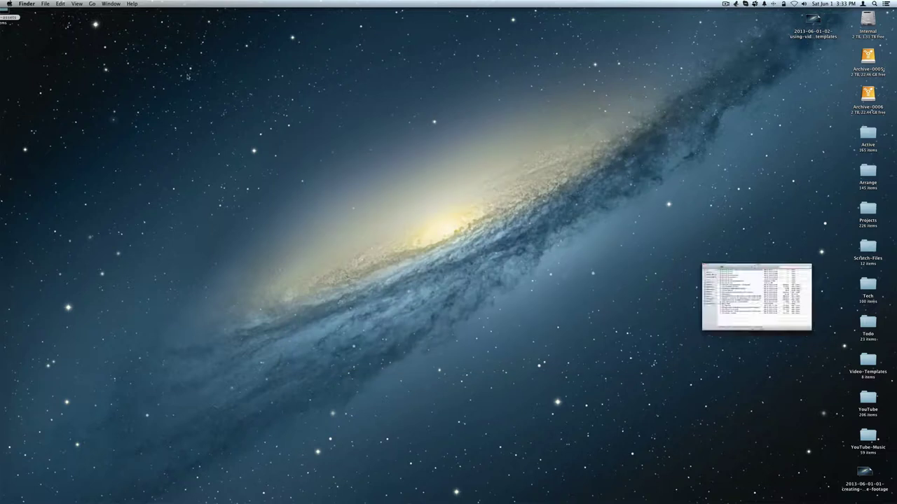
# Move the prreach-assets desktop folder beside the Archive-0005 drive icon and open it.
pyautogui.moveTo(1, 13); pyautogui.dragTo(609, 144)
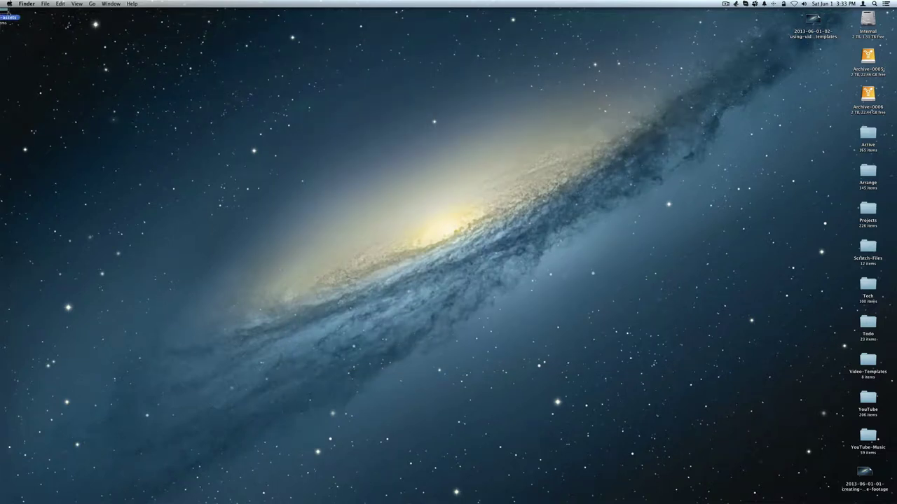
pyautogui.moveTo(5, 12); pyautogui.dragTo(820, 62)
pyautogui.doubleClick(816, 59)
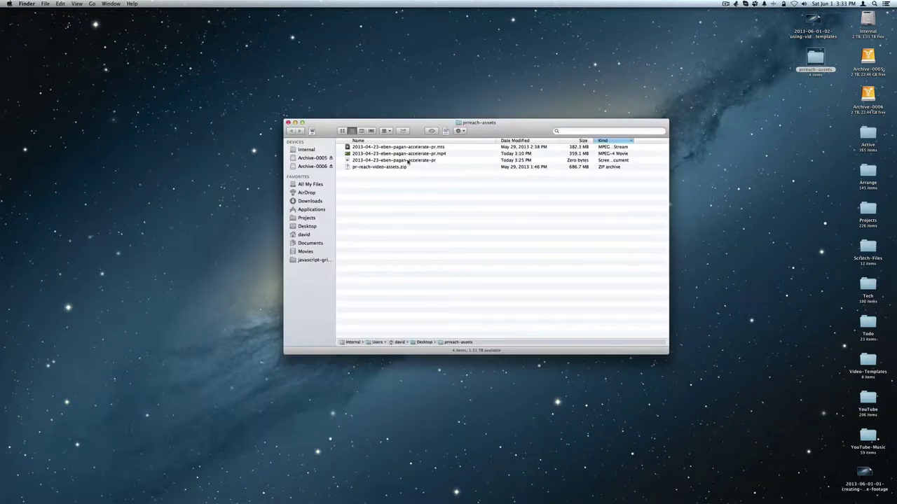
# Play the MP4 footage from the prreach-assets folder, pause it, and move the player window higher on the desktop.
pyautogui.doubleClick(417, 155)
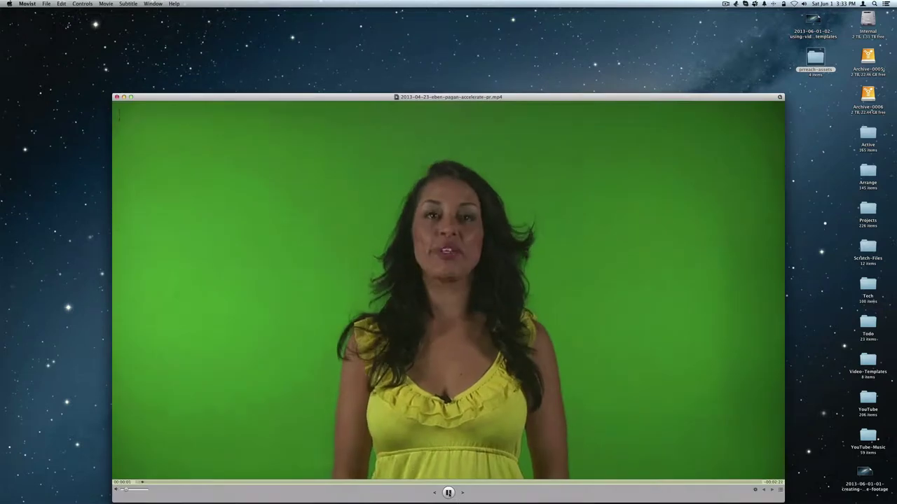
pyautogui.press('space')
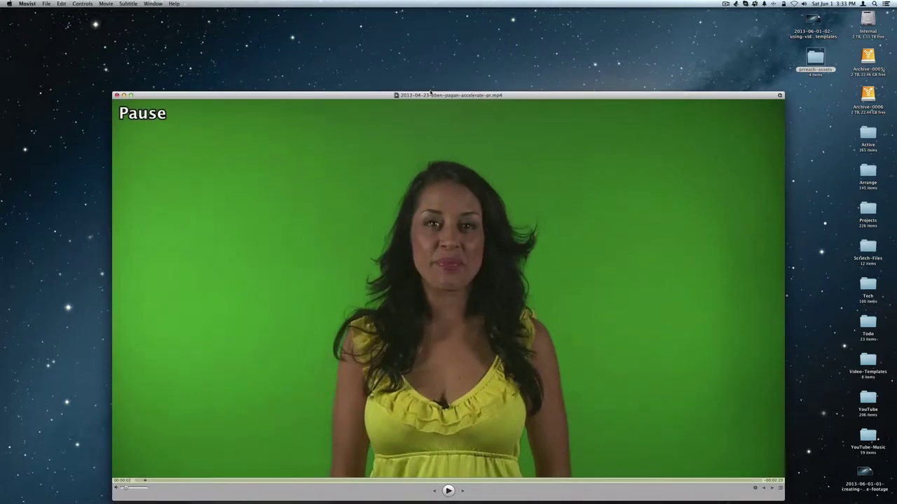
pyautogui.moveTo(431, 98); pyautogui.dragTo(420, 31)
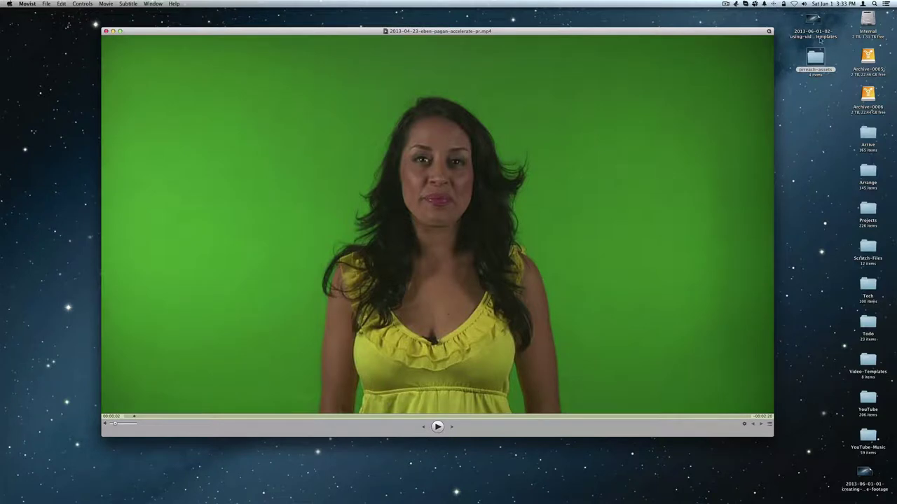
# Extract pr-reach-video-assets.zip in the prreach-assets folder and rename the extracted folder to pr-reach-video-assets.
pyautogui.doubleClick(816, 56)
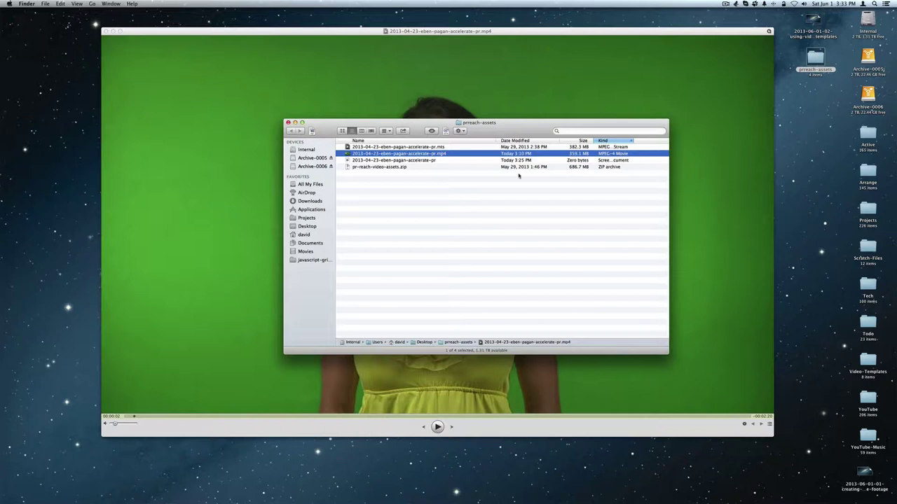
pyautogui.doubleClick(406, 169)
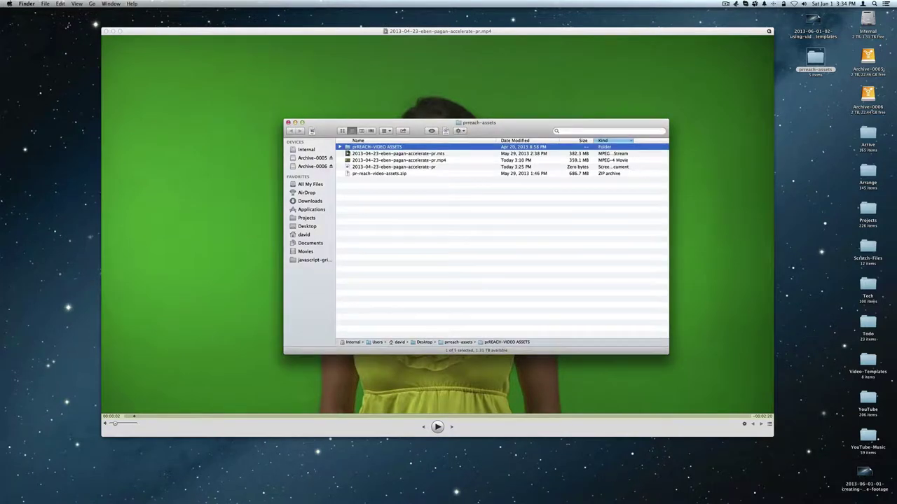
pyautogui.click(373, 174)
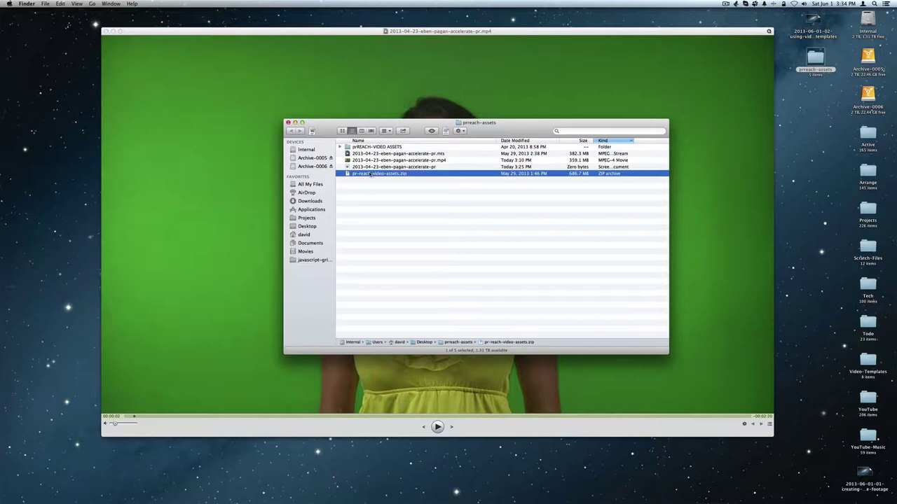
pyautogui.click(373, 175)
pyautogui.press('super+c')
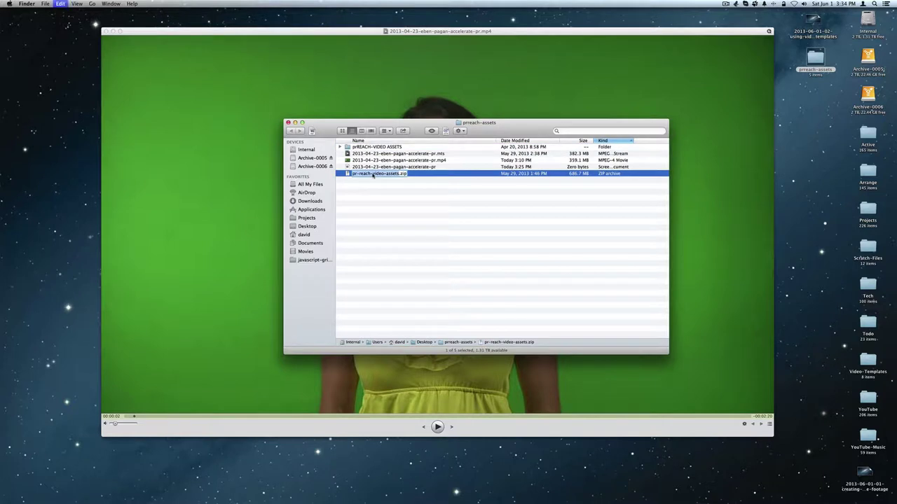
pyautogui.click(369, 147)
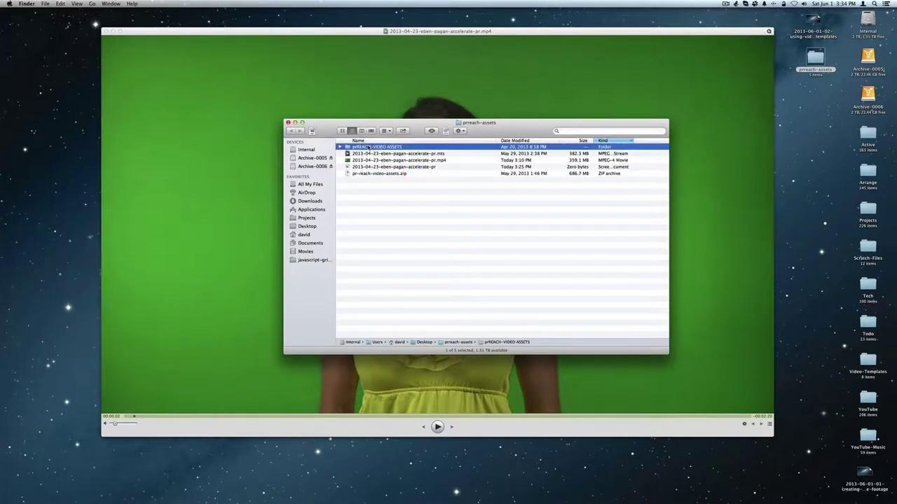
pyautogui.click(369, 148)
pyautogui.press('super+v')
pyautogui.click(369, 240)
# Preview prREACH-VirtualSet_1.mov from the pr-reach-video-assets folder, dismissing the player's problem report and quitting the player after viewing.
pyautogui.click(339, 147)
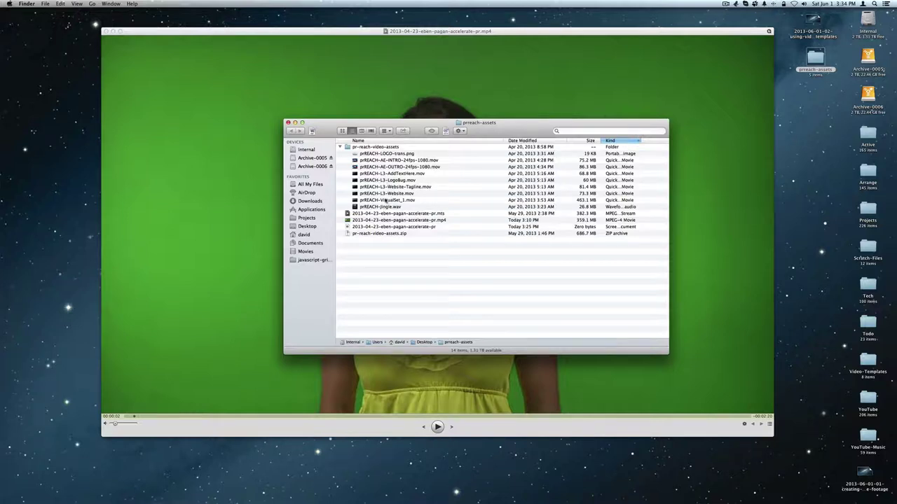
pyautogui.doubleClick(384, 201)
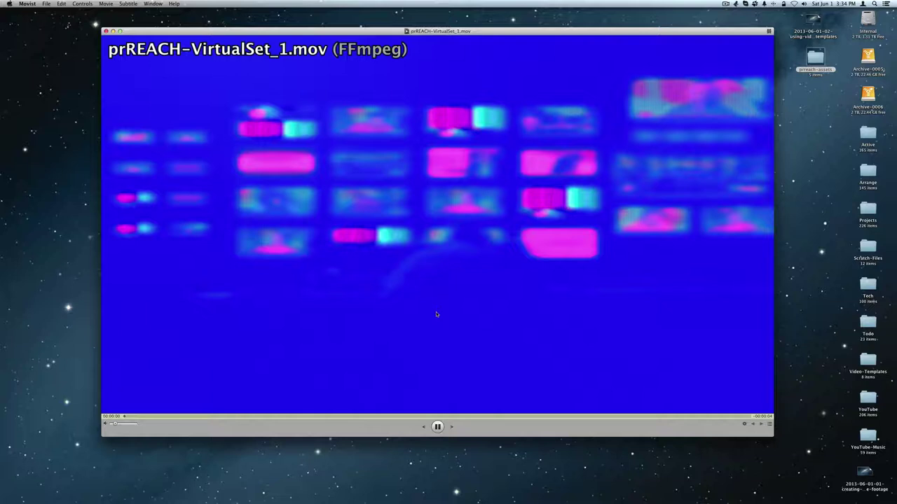
pyautogui.press('super+q')
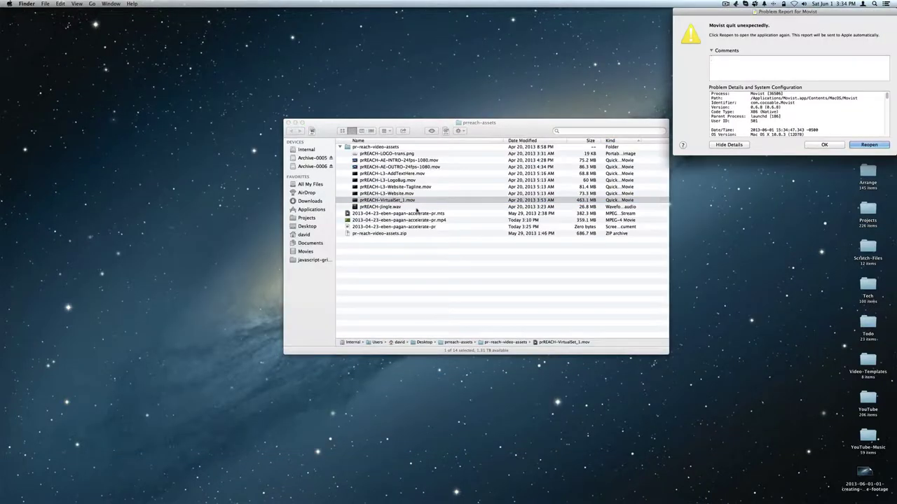
pyautogui.click(834, 145)
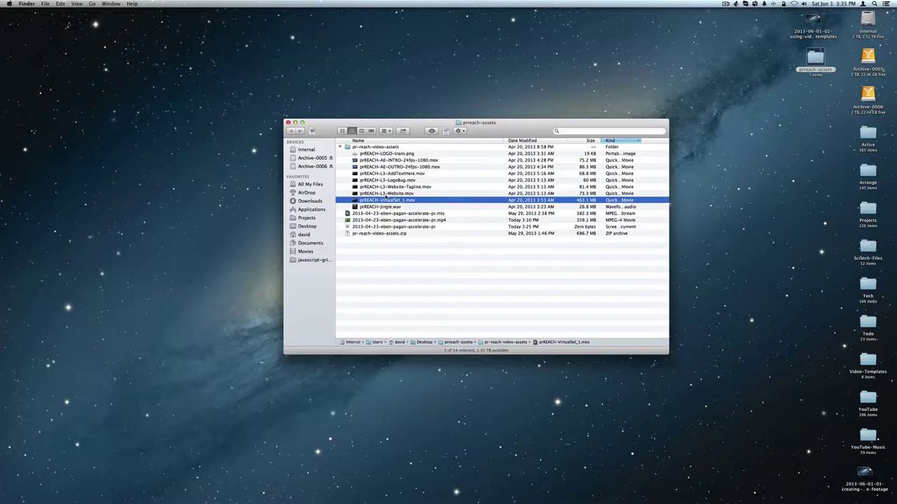
pyautogui.doubleClick(387, 200)
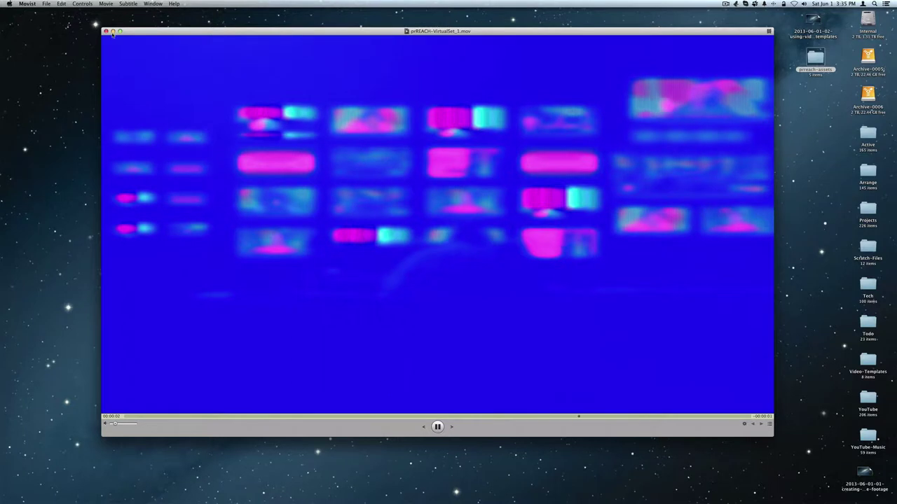
pyautogui.press('super+q')
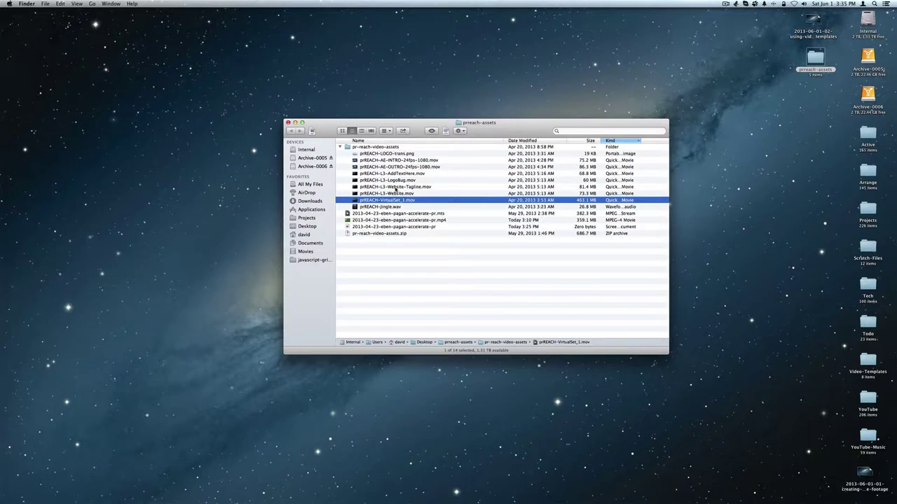
# Preview prREACH-L3-Website-Tagline.mov and prREACH-L3-Website.mov, dismissing the player's problem report.
pyautogui.doubleClick(395, 187)
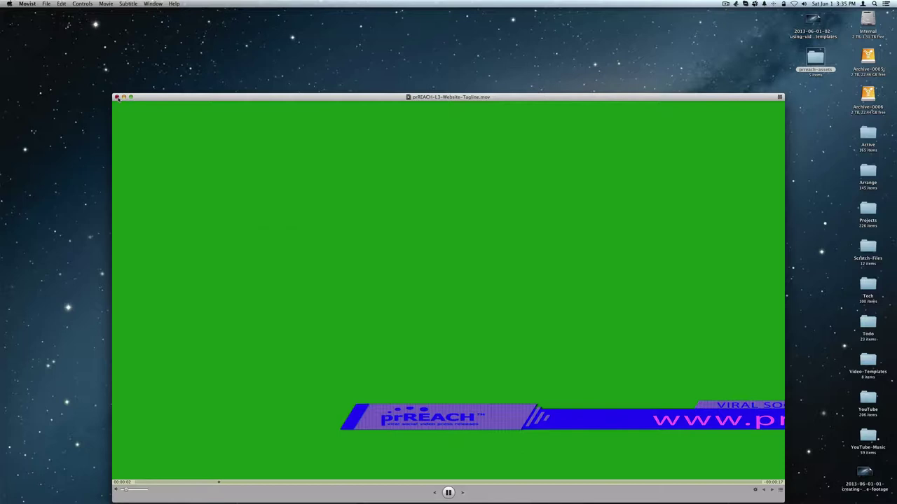
pyautogui.click(117, 98)
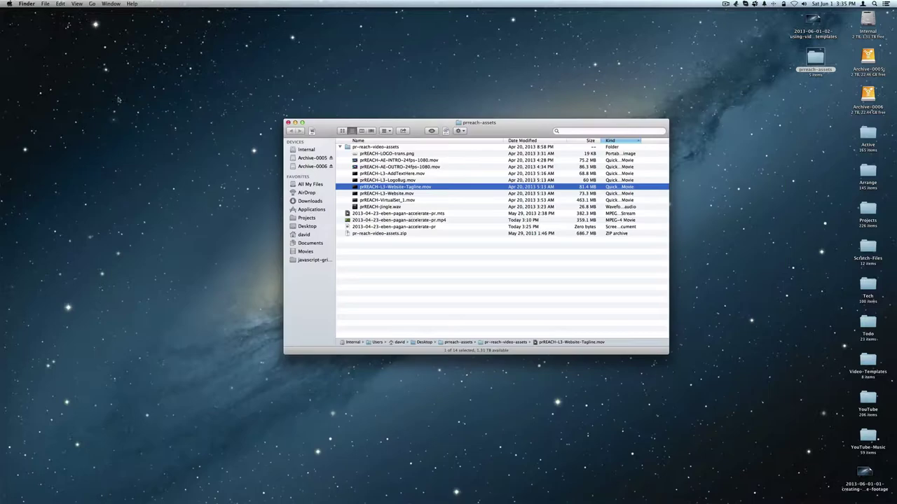
pyautogui.doubleClick(396, 194)
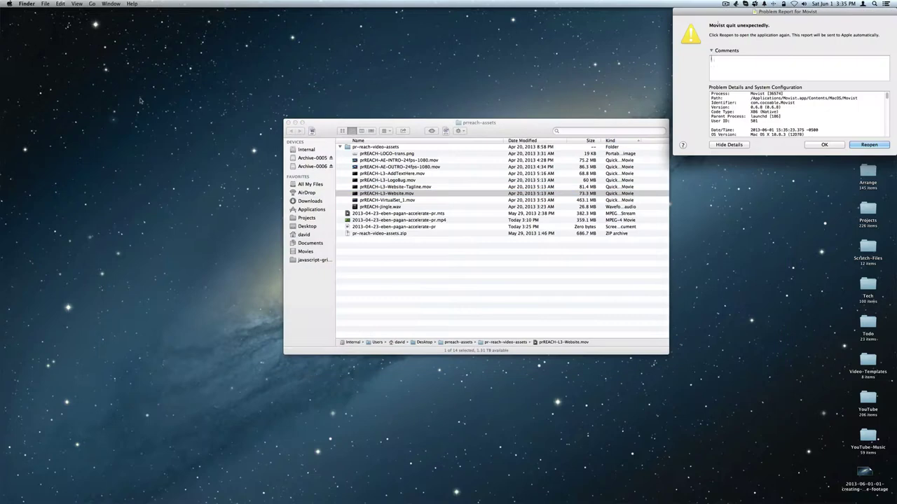
pyautogui.click(825, 145)
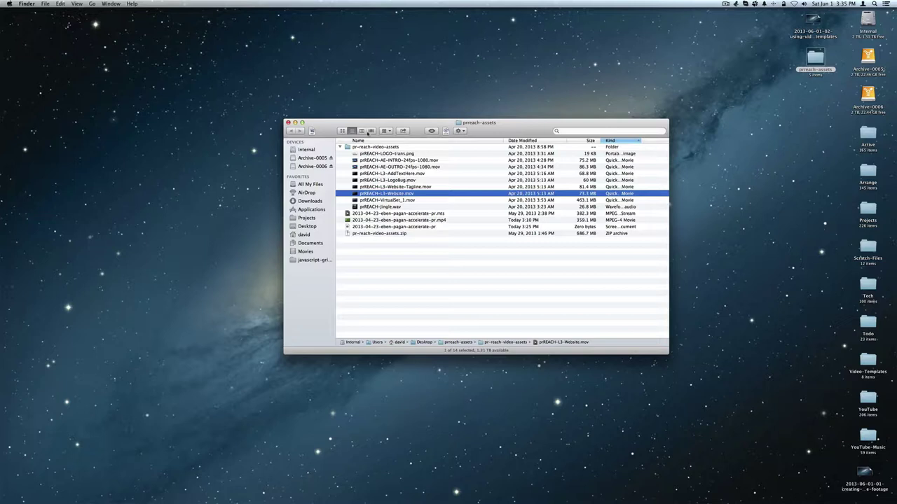
# Switch the file window to icon view and open the pr-reach-video-assets folder.
pyautogui.click(361, 131)
pyautogui.click(342, 131)
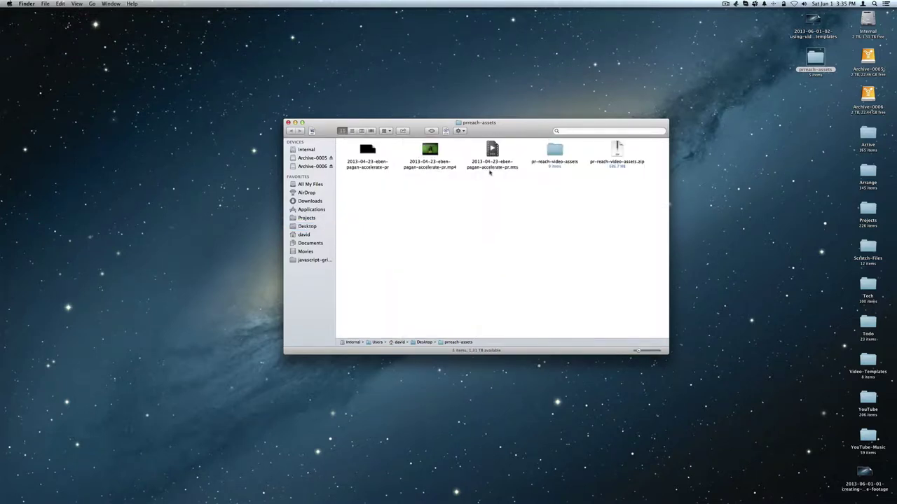
pyautogui.doubleClick(552, 153)
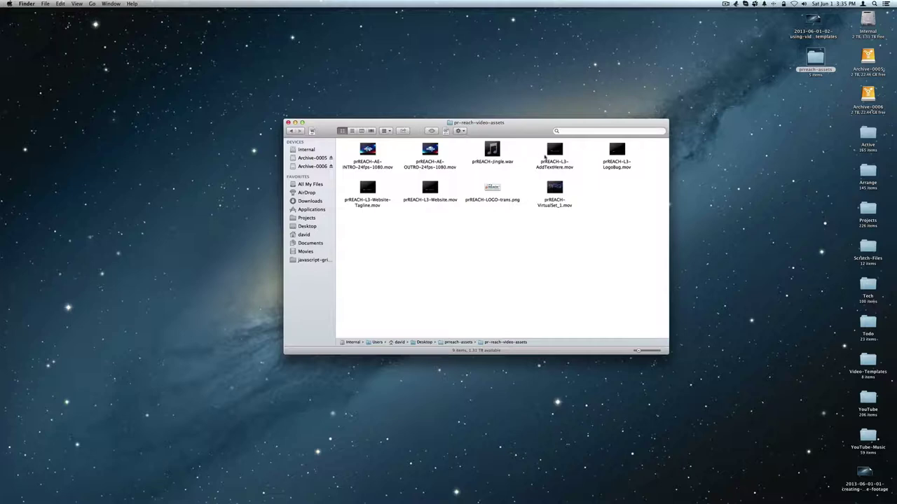
# Try to play prREACH-VirtualSet_1.mov from the icon view, dismiss the player's problem report, and clear the file selection.
pyautogui.click(552, 187)
pyautogui.doubleClick(553, 186)
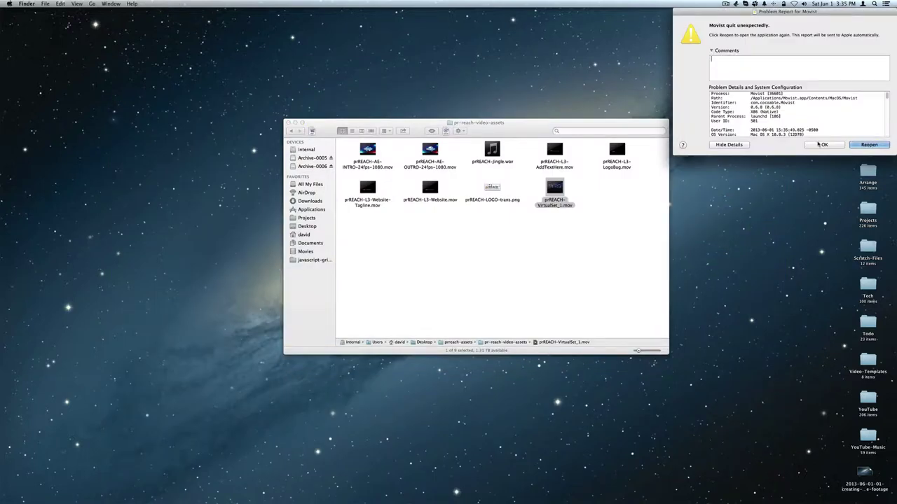
pyautogui.click(821, 145)
pyautogui.click(634, 235)
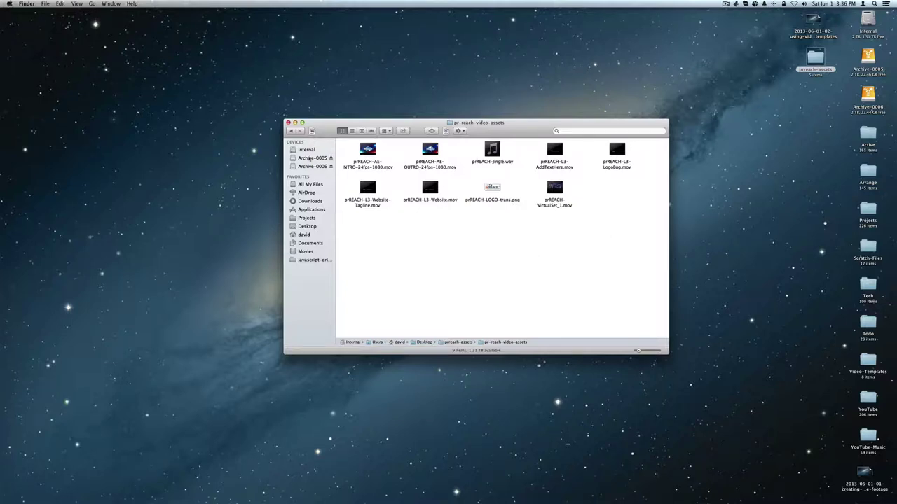
# Go back to the prreach-assets folder, then switch to Terminal with the Finder window minimized.
pyautogui.click(292, 131)
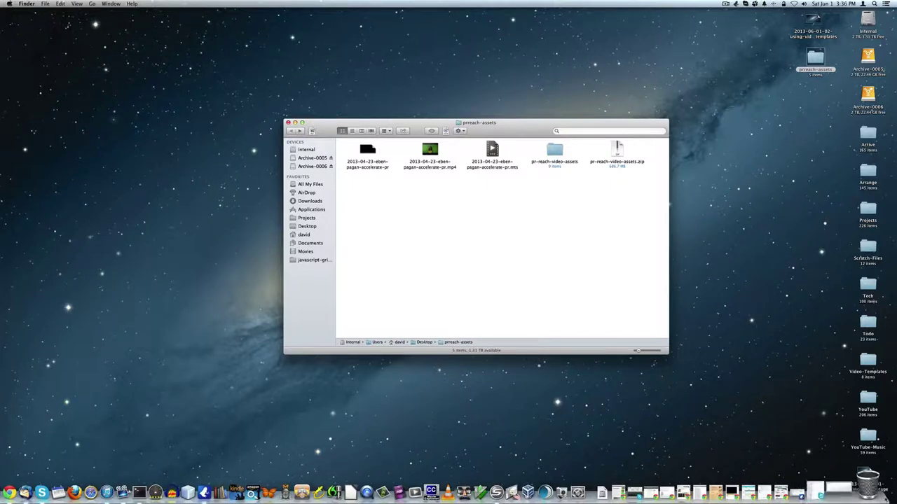
pyautogui.click(853, 484)
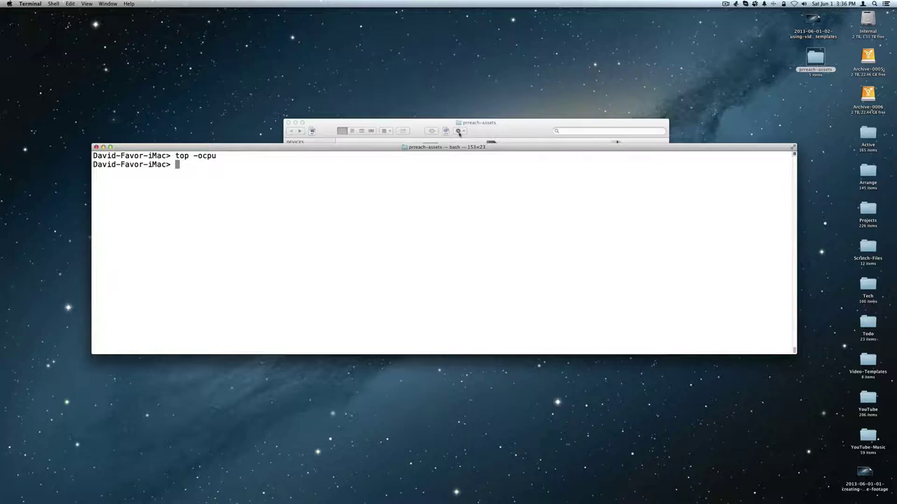
pyautogui.click(295, 124)
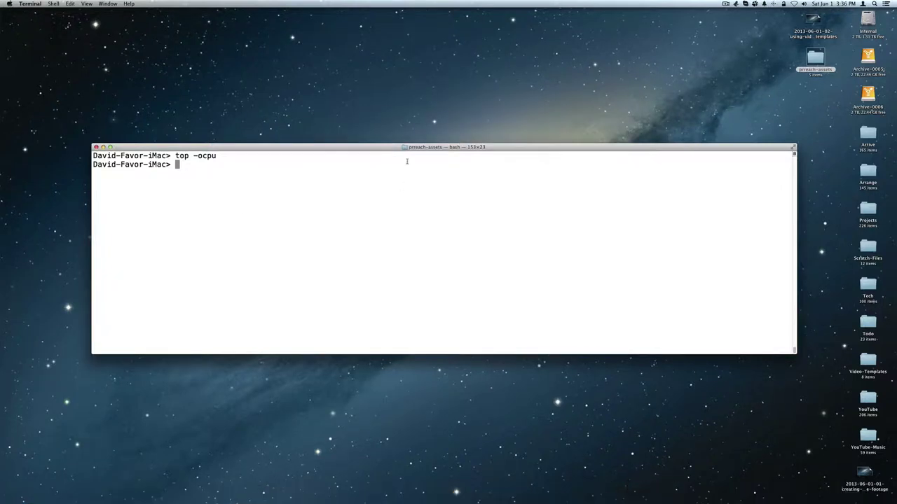
# Check the working directory, change to the Desktop's prreach-assets folder with ud and cd, and list its contents with ll.
pyautogui.write('pwd')
pyautogui.press('Return')
pyautogui.write('u')
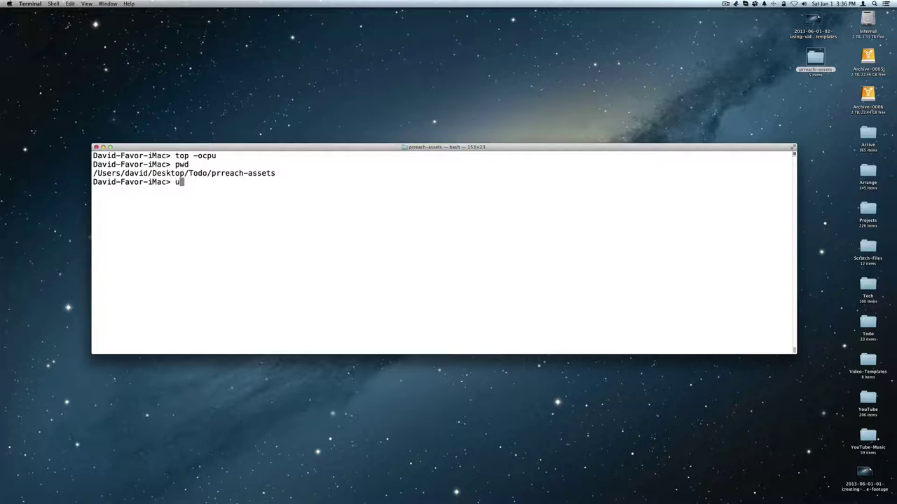
pyautogui.write('d')
pyautogui.press('Return')
pyautogui.write('cd p')
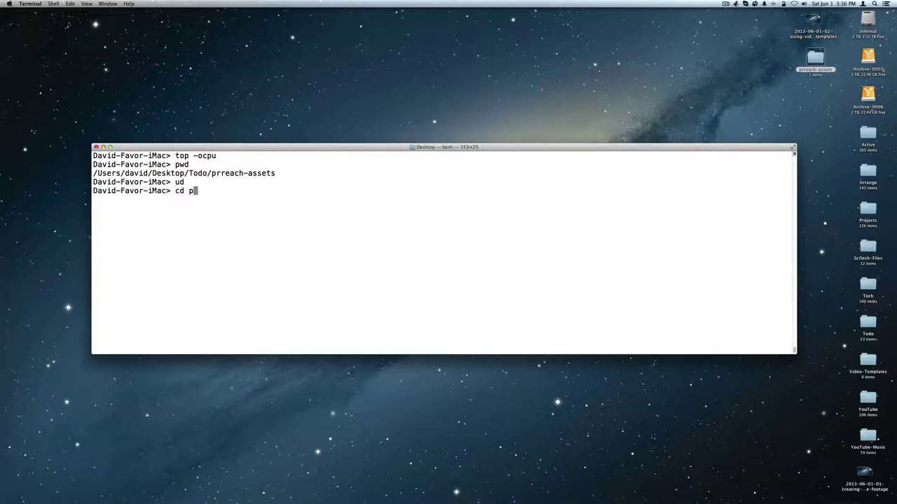
pyautogui.press('Tab')
pyautogui.press('Return')
pyautogui.write('ll')
pyautogui.press('Return')
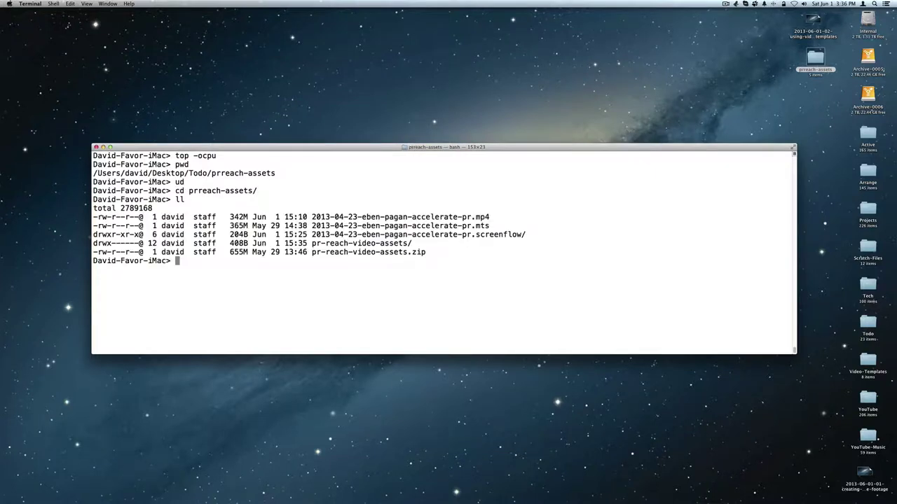
# Change into the pr-reach-video-assets directory and list its files with ll.
pyautogui.write('cd p')
pyautogui.press('Tab')
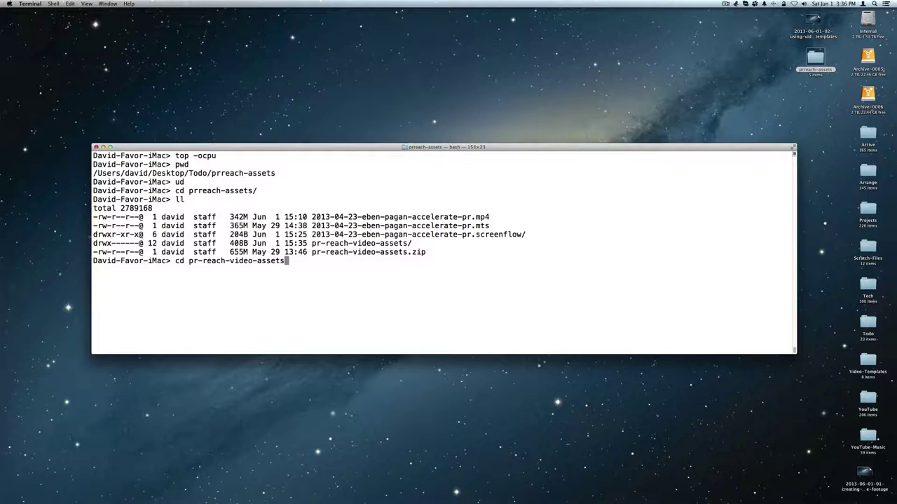
pyautogui.press('Return')
pyautogui.write('ll')
pyautogui.press('Return')
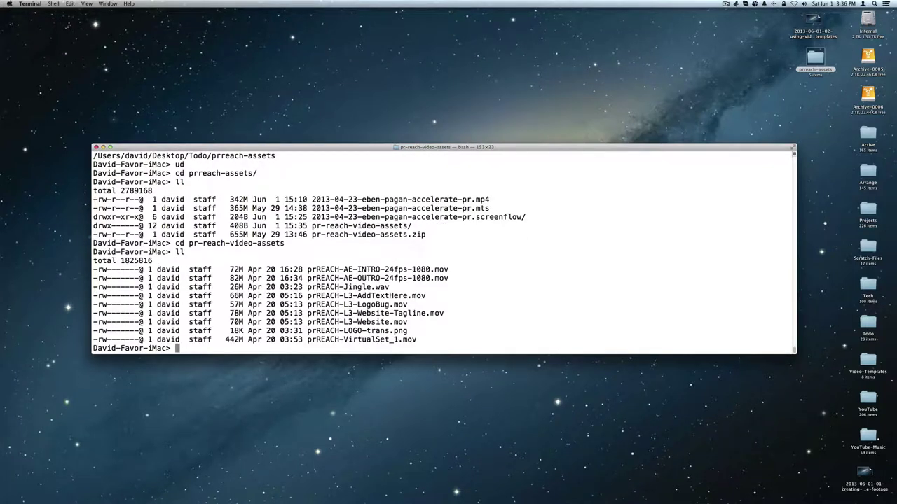
# Inspect the media details of prREACH-VirtualSet_1.mov by running ffmpeg -i on it.
pyautogui.write('ffmpeg -i')
pyautogui.moveTo(307, 339); pyautogui.dragTo(425, 340)
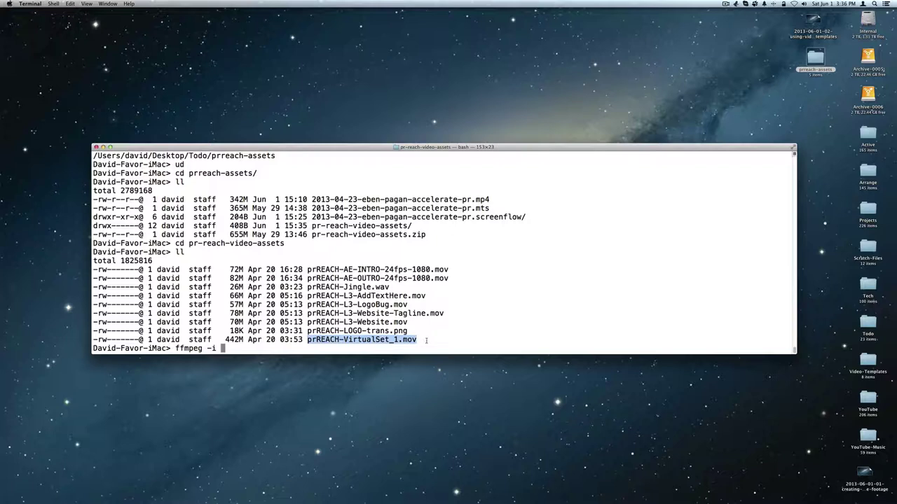
pyautogui.press('super+c')
pyautogui.press('super+v')
pyautogui.press('Return')
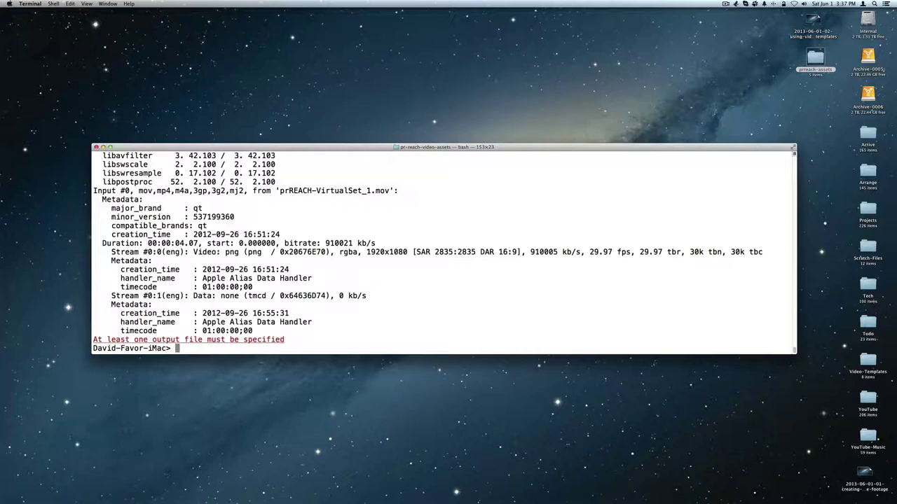
pyautogui.click(727, 3)
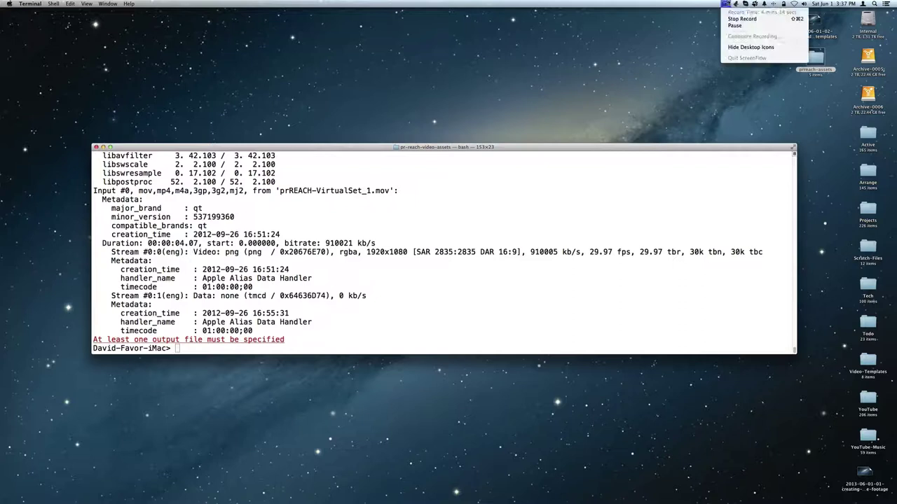
pyautogui.click(733, 25)
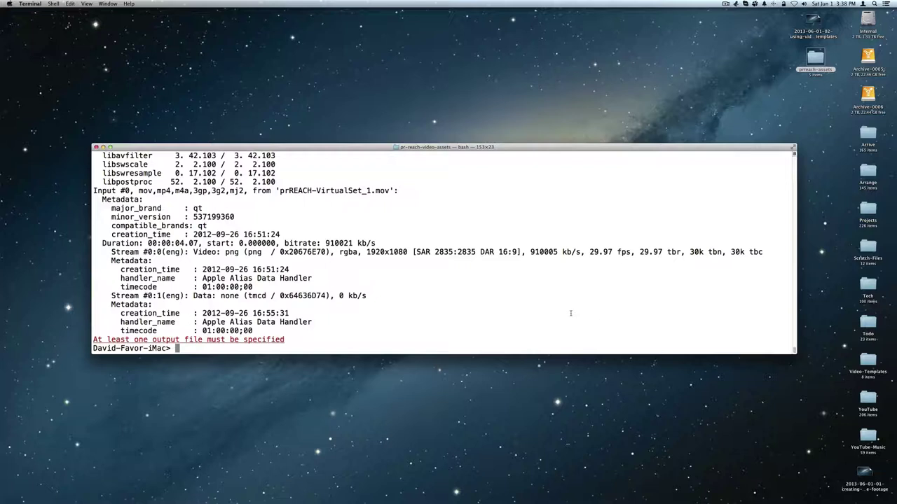
# Extract a still frame from the virtual set movie by running ffmpeg -i prREACH-VirtualSet_1.mov virtual-set.png.
pyautogui.write('ffmpegp')
pyautogui.press('BackSpace')
pyautogui.press('BackSpace')
pyautogui.write('-i')
pyautogui.moveTo(279, 191); pyautogui.dragTo(390, 188)
pyautogui.press('super+c')
pyautogui.press('super+v')
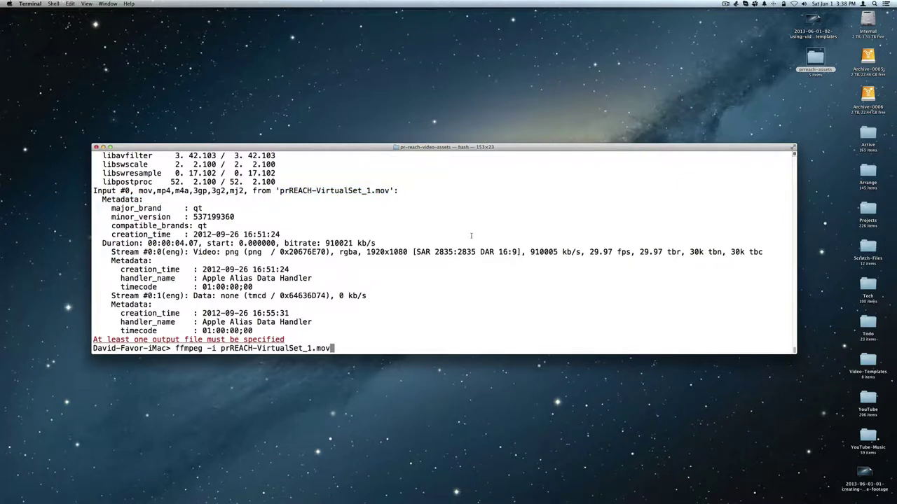
pyautogui.write('vri')
pyautogui.press('BackSpace')
pyautogui.press('BackSpace')
pyautogui.write('irtual-set.png')
pyautogui.press('Return')
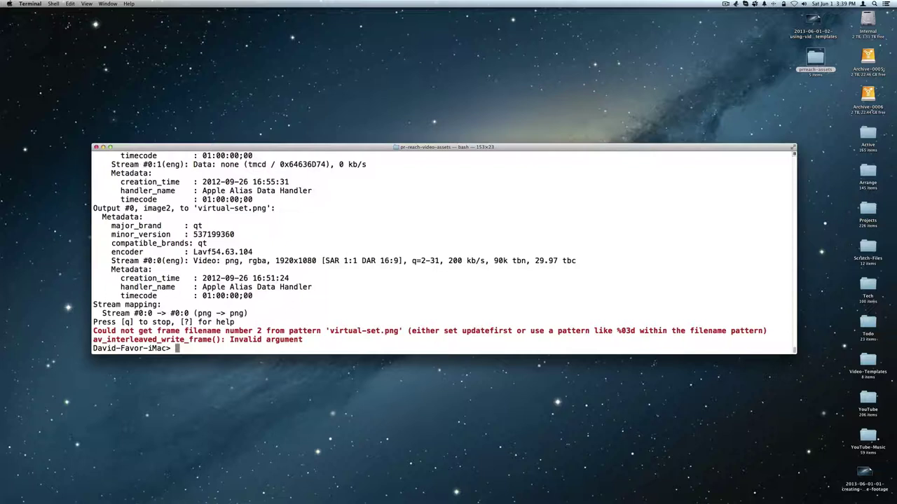
pyautogui.click(726, 4)
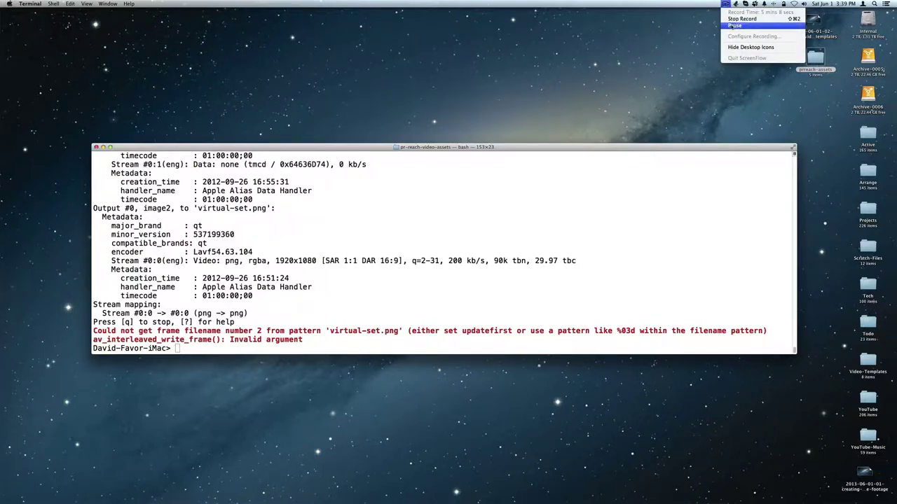
pyautogui.click(741, 19)
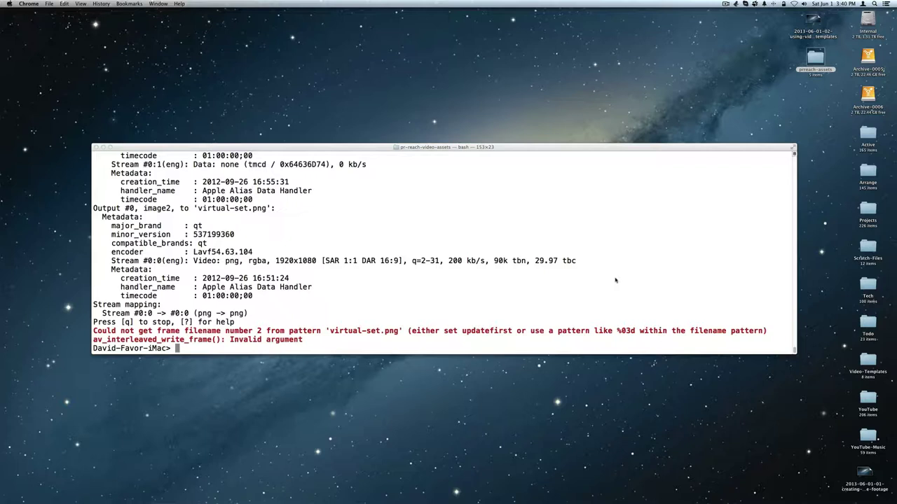
# List the pr-reach-video-assets directory with ll, then minimize the Terminal window and switch to the desktop.
pyautogui.write('ll')
pyautogui.press('Return')
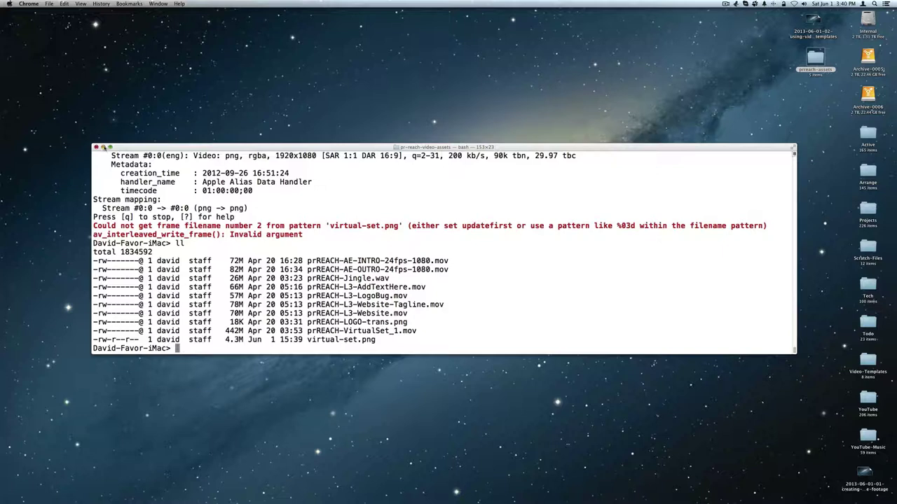
pyautogui.click(103, 148)
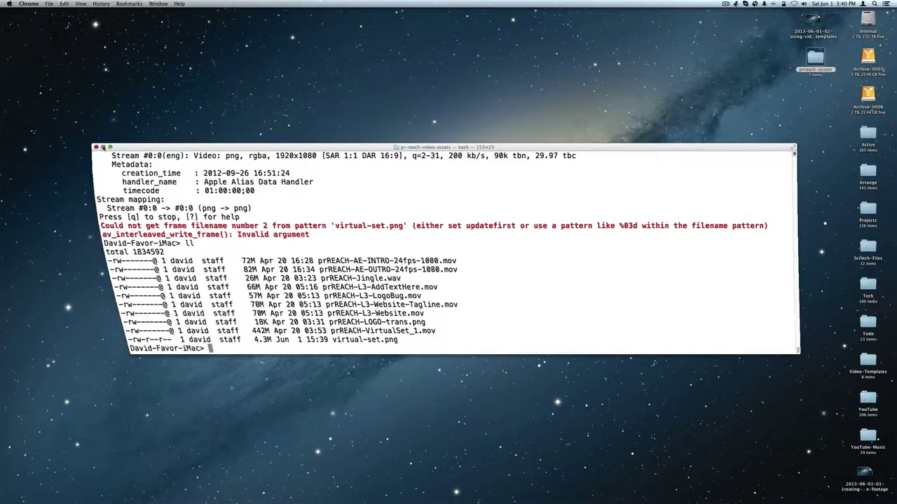
pyautogui.click(771, 104)
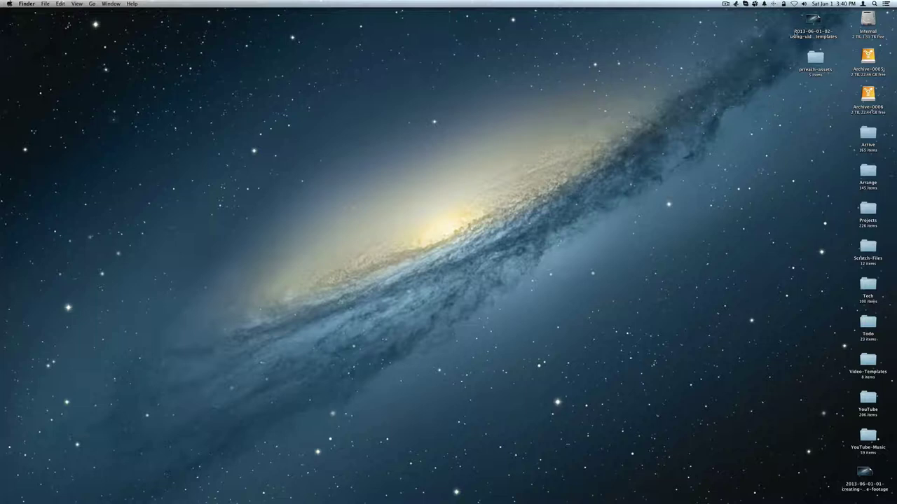
# Open the accelerate-pr ScreenFlow project from the prreach-assets folder, closing the using-video-templates project.
pyautogui.doubleClick(814, 37)
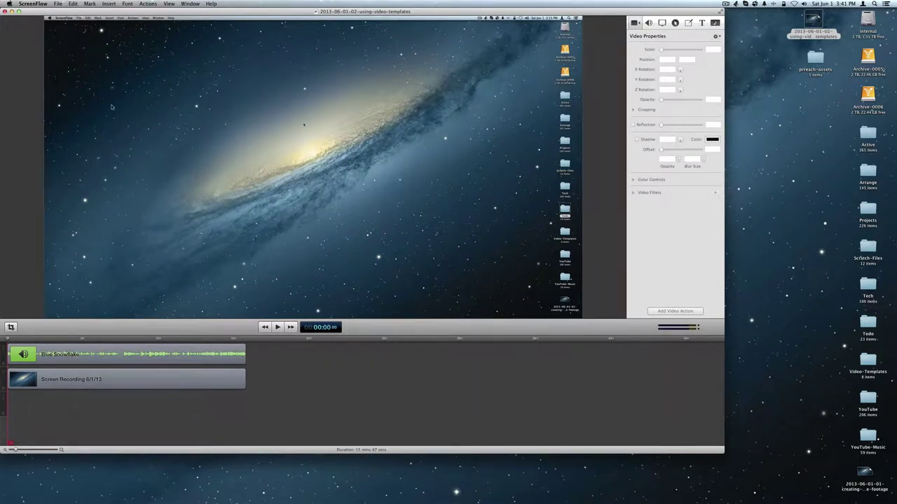
pyautogui.click(5, 12)
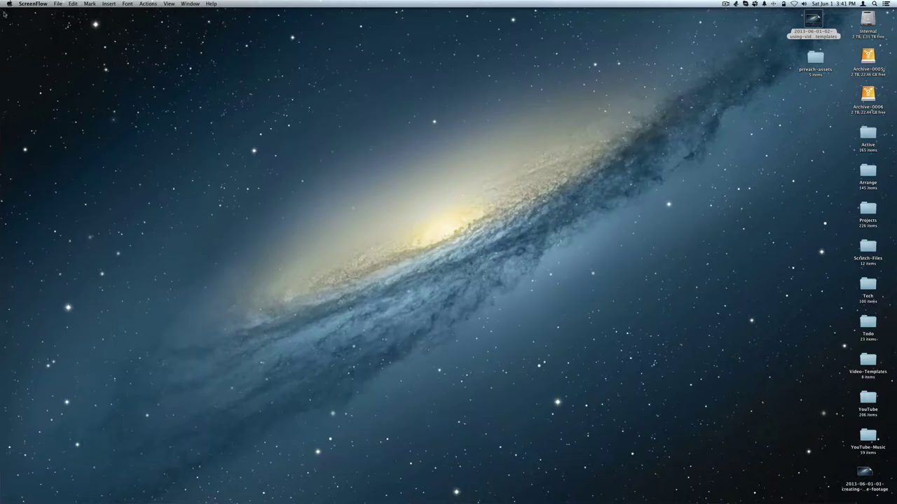
pyautogui.doubleClick(813, 59)
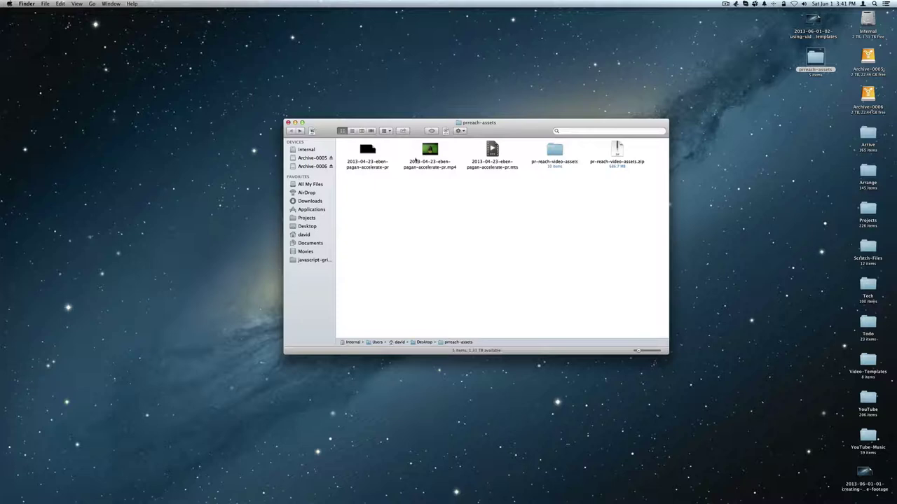
pyautogui.doubleClick(362, 153)
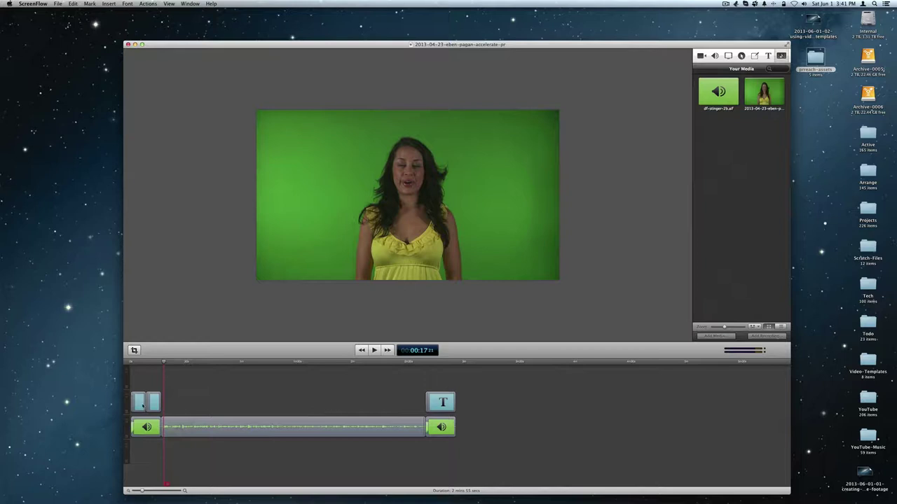
# Delete the opening and closing title and stinger audio clips from the timeline, keeping only the green-screen clip.
pyautogui.click(143, 398)
pyautogui.press('Delete')
pyautogui.click(154, 402)
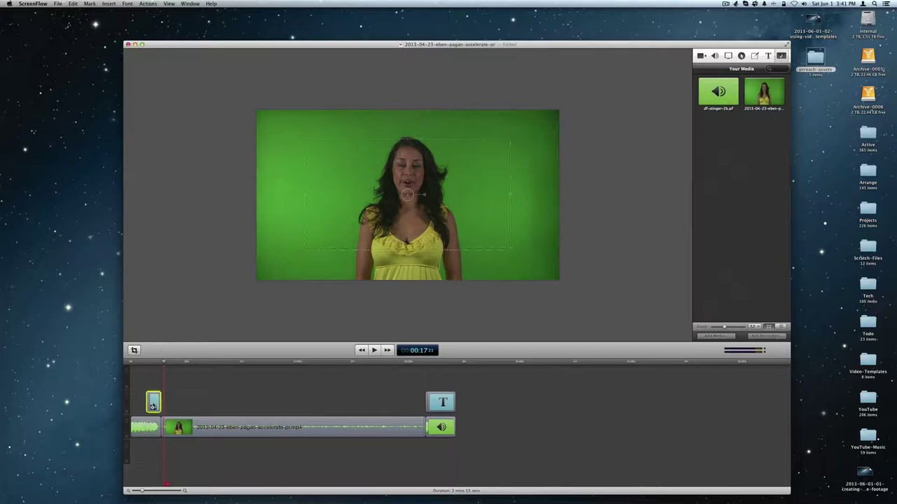
pyautogui.press('Delete')
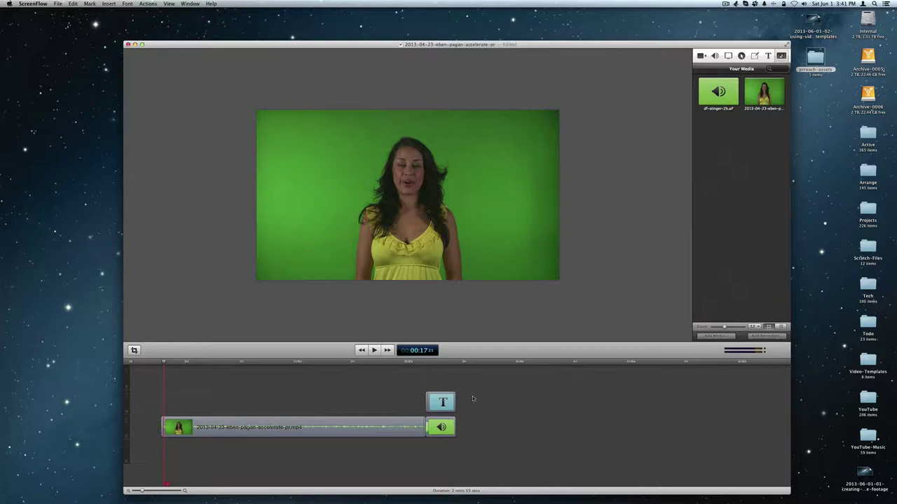
pyautogui.click(441, 427)
pyautogui.press('Delete')
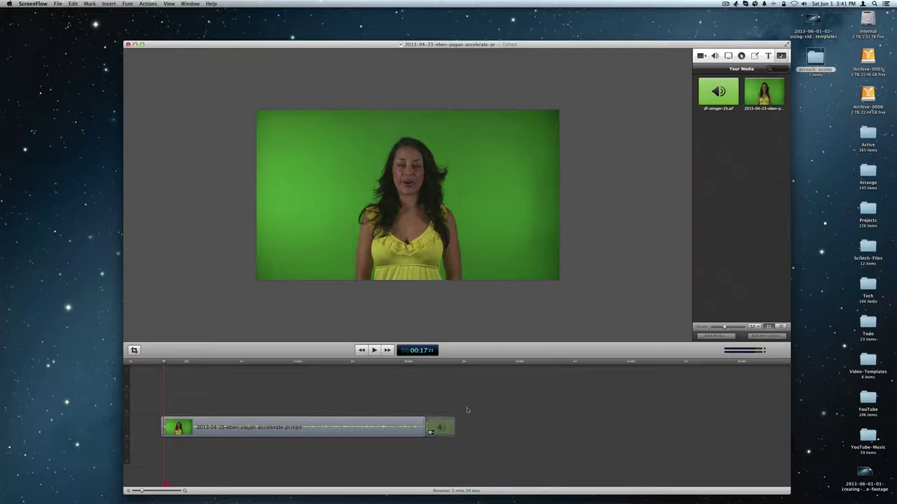
# Delete the df-stinger audio file from the project's media library and briefly play the green-screen clip.
pyautogui.click(711, 93)
pyautogui.press('Delete')
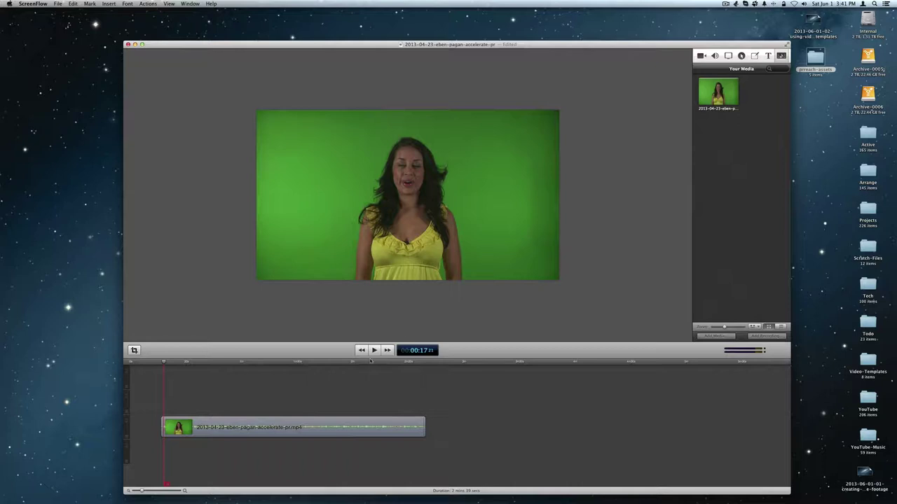
pyautogui.click(373, 351)
pyautogui.click(373, 351)
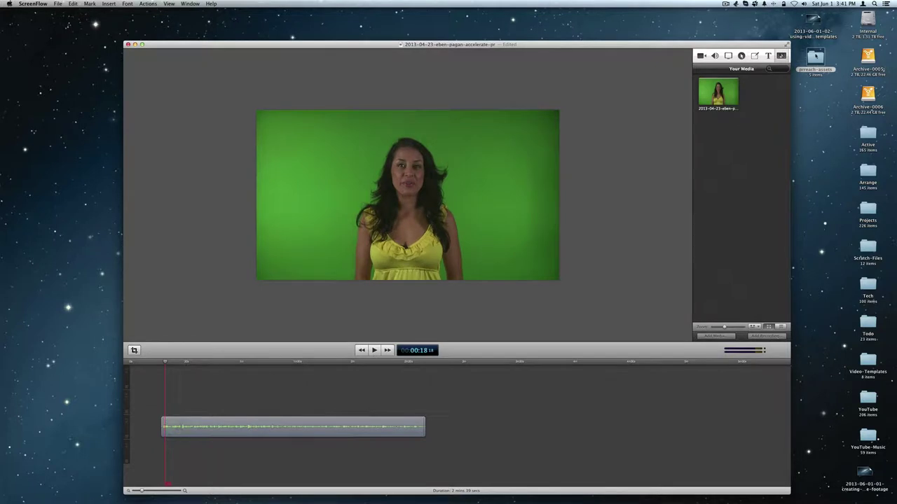
# Import prREACH-AE-INTRO-24fps-1080.mov, prREACH-AE-OUTRO-24fps-1080.mov and virtual-set.png from the pr-reach-video-assets folder into the project's media library, then close the folder.
pyautogui.doubleClick(813, 60)
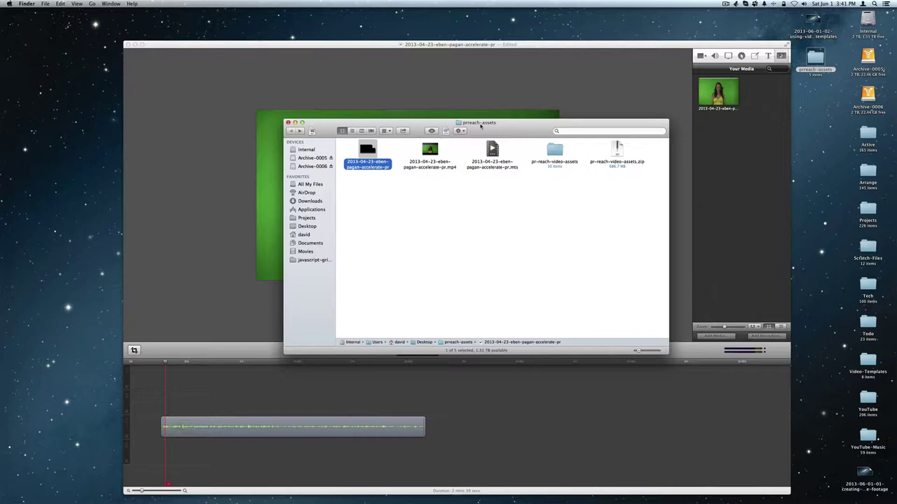
pyautogui.moveTo(480, 124); pyautogui.dragTo(677, 194)
pyautogui.click(751, 226)
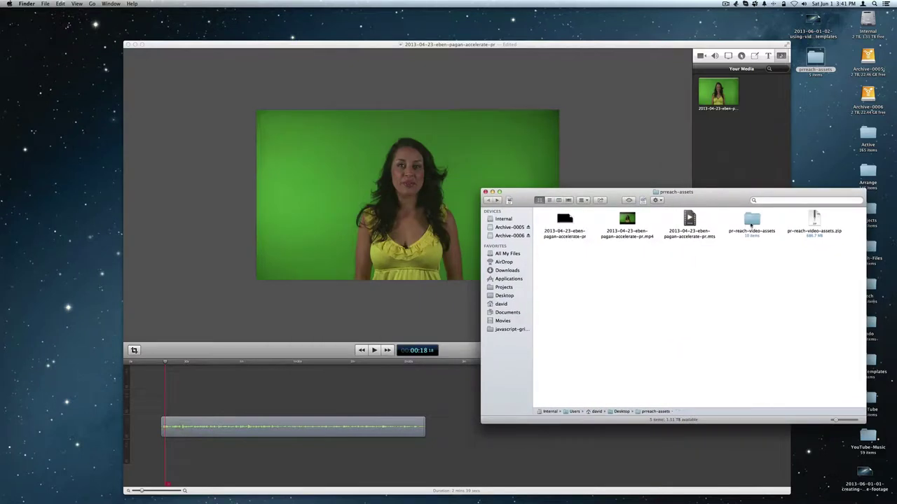
pyautogui.doubleClick(751, 221)
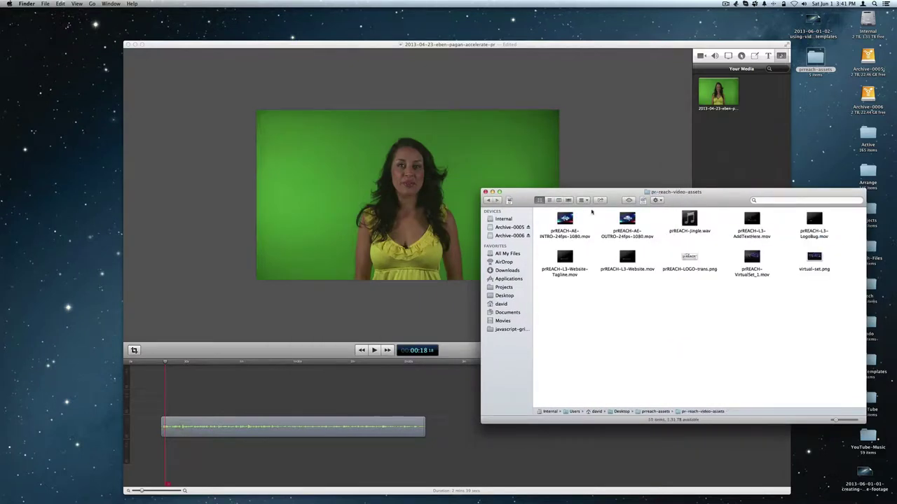
pyautogui.moveTo(565, 221); pyautogui.dragTo(732, 126)
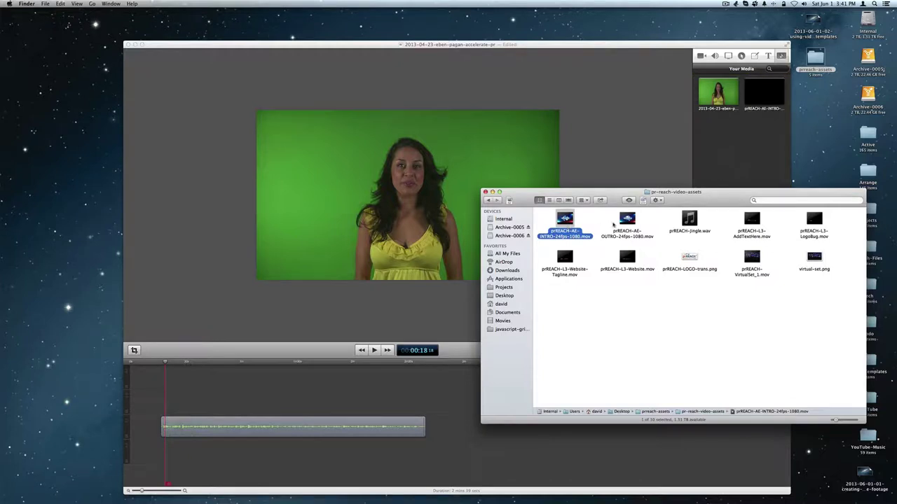
pyautogui.moveTo(627, 221); pyautogui.dragTo(722, 160)
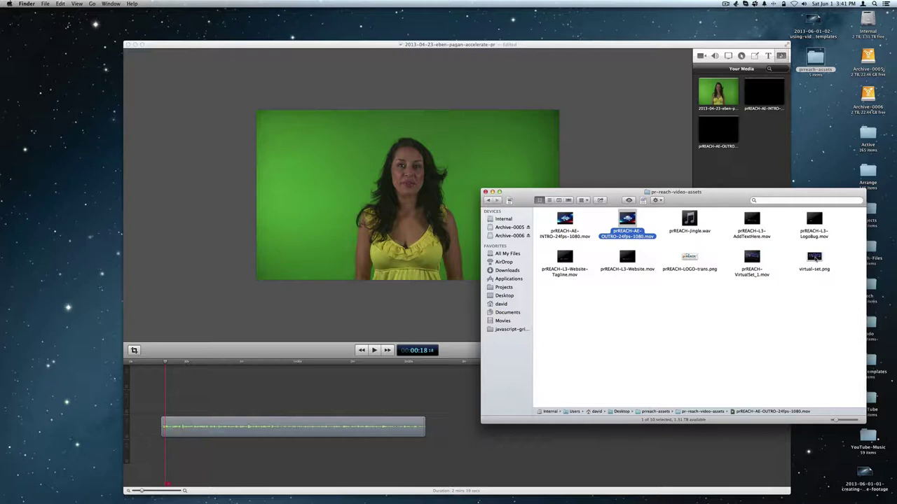
pyautogui.moveTo(815, 259); pyautogui.dragTo(772, 155)
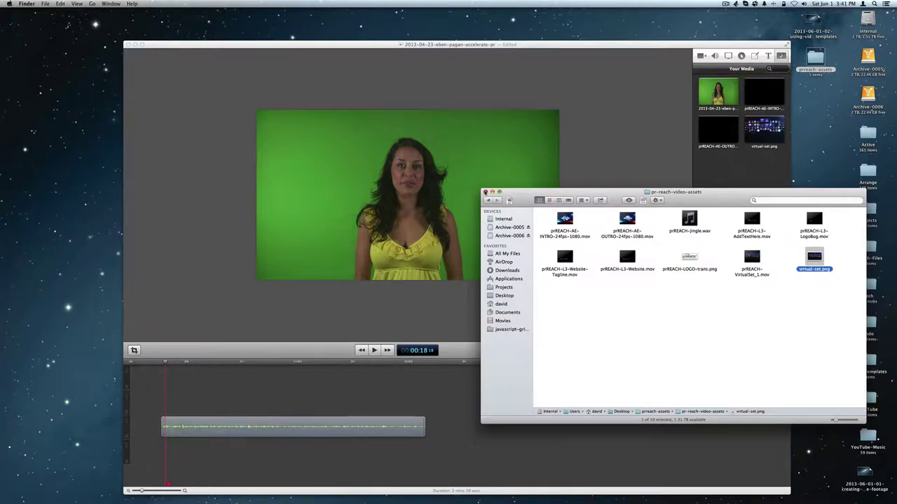
pyautogui.click(484, 191)
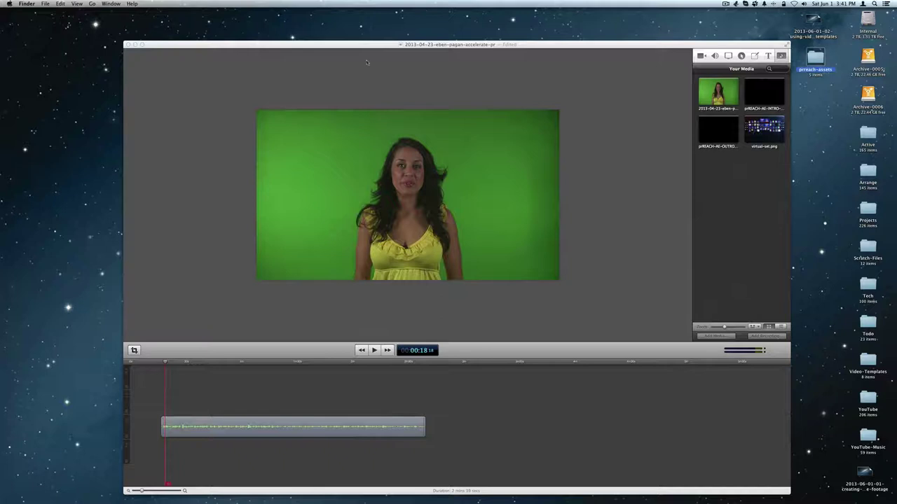
# Reposition the ScreenFlow project window on the desktop and save the project.
pyautogui.moveTo(362, 45); pyautogui.dragTo(345, 31)
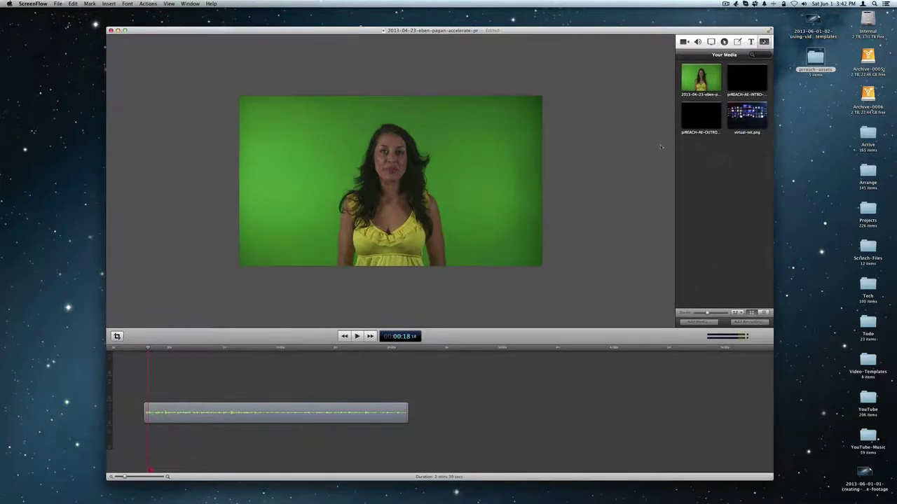
pyautogui.click(833, 143)
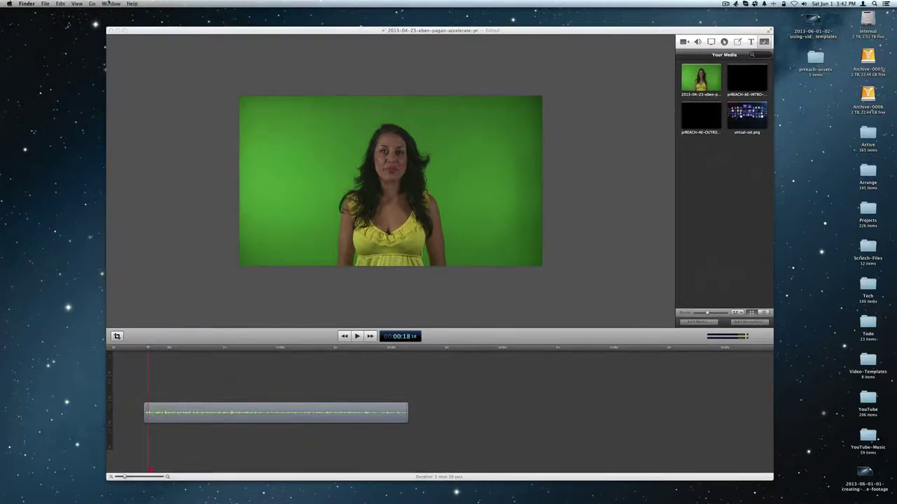
pyautogui.click(121, 57)
pyautogui.click(33, 3)
pyautogui.moveTo(58, 4)
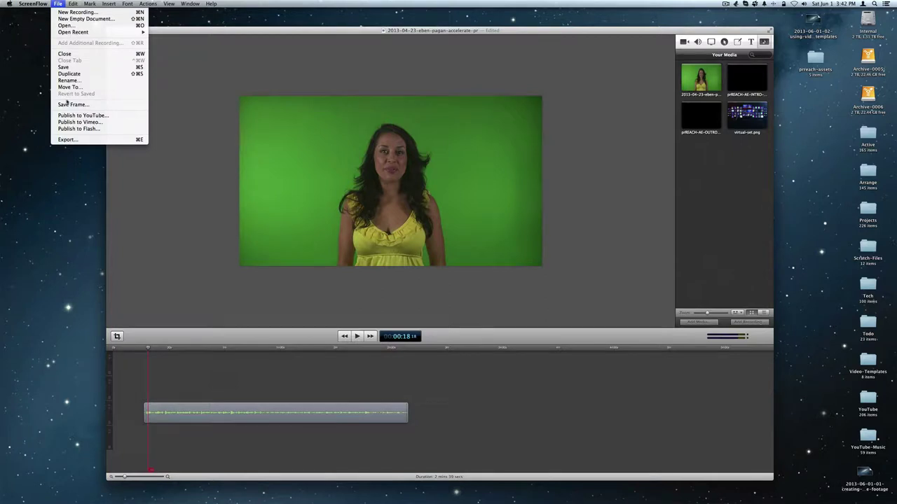
pyautogui.click(64, 67)
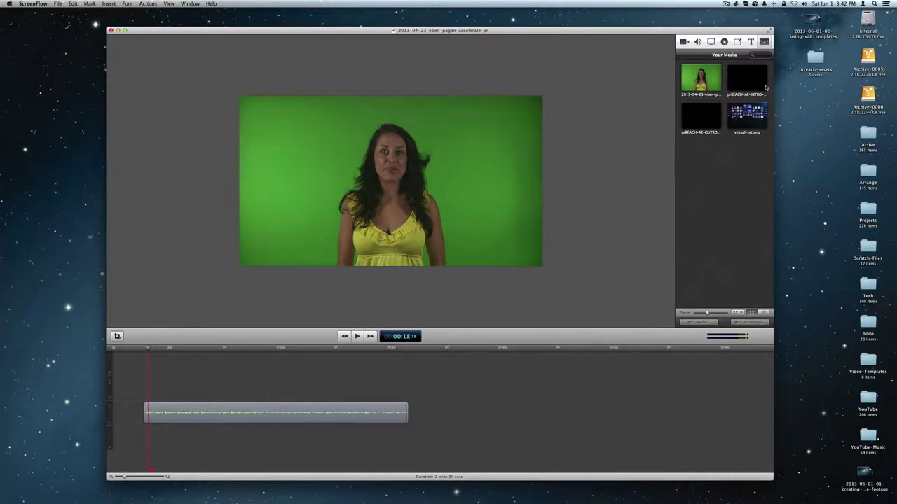
# Place the intro movie at the start of the timeline's lowest track, followed directly by the green-screen clip and the outro movie.
pyautogui.moveTo(766, 87); pyautogui.dragTo(127, 437)
pyautogui.moveTo(188, 409); pyautogui.dragTo(180, 432)
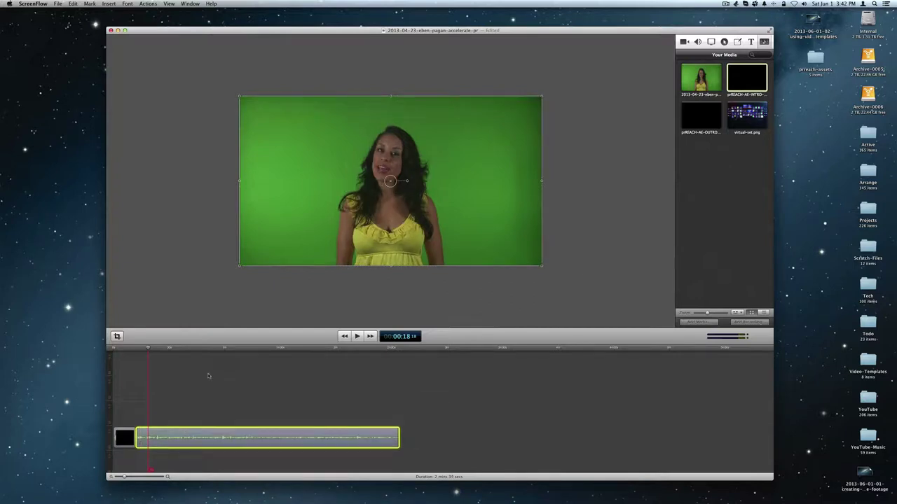
pyautogui.moveTo(701, 115); pyautogui.dragTo(400, 438)
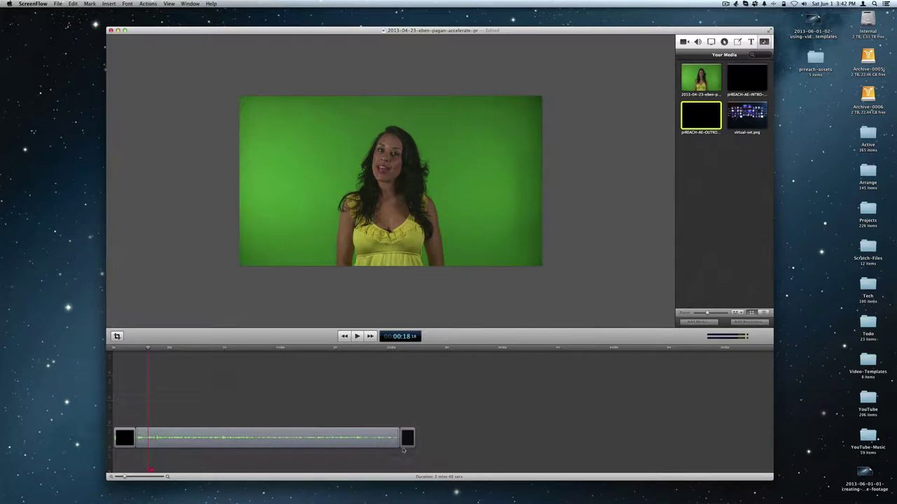
# Delete the three empty tracks above the clips in the timeline and save the project.
pyautogui.rightClick(109, 372)
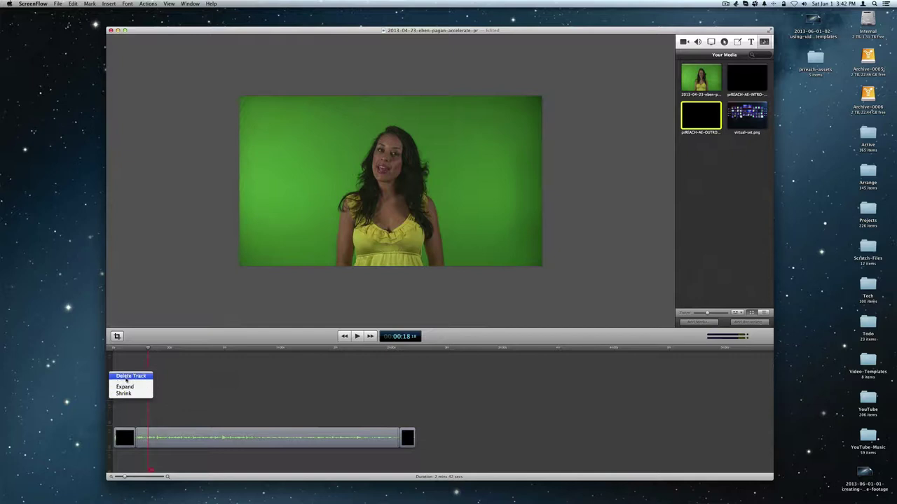
pyautogui.click(126, 376)
pyautogui.rightClick(110, 375)
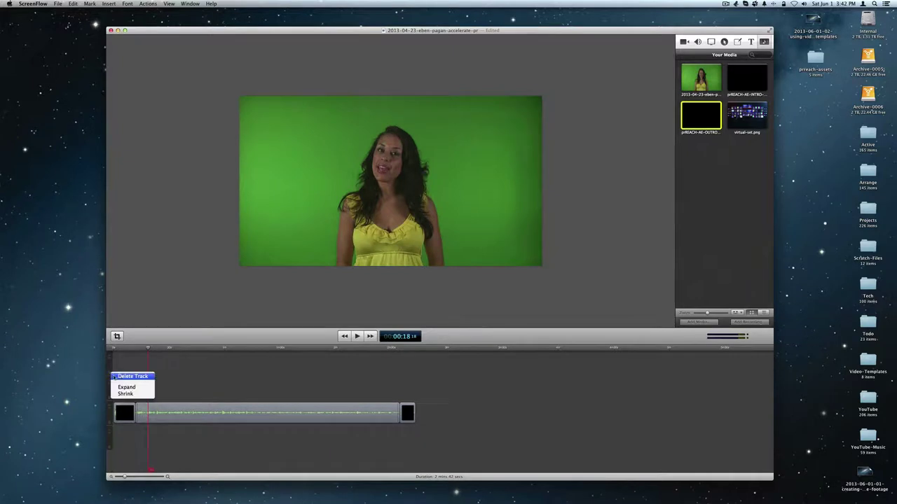
pyautogui.click(119, 376)
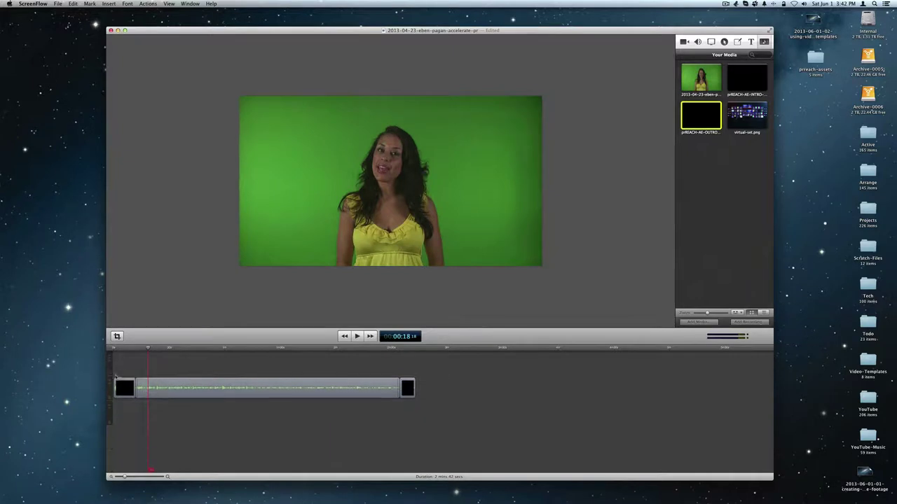
pyautogui.rightClick(111, 373)
pyautogui.click(126, 376)
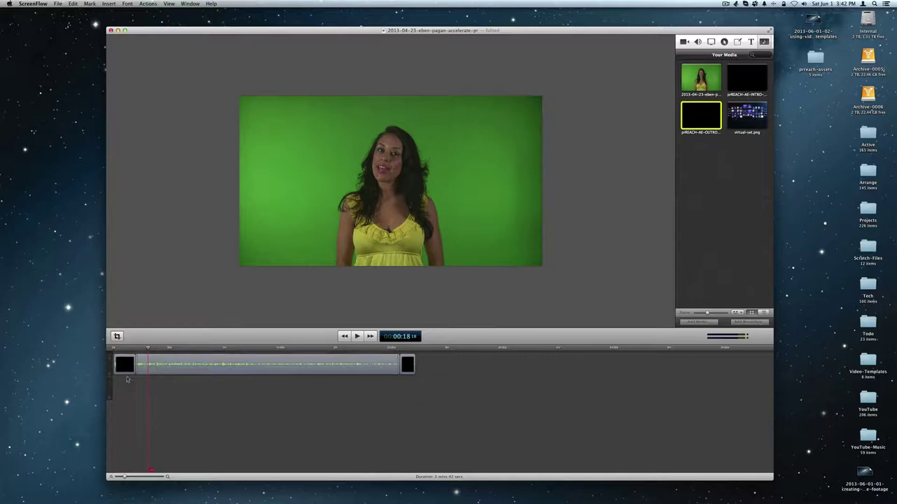
pyautogui.press('super+s')
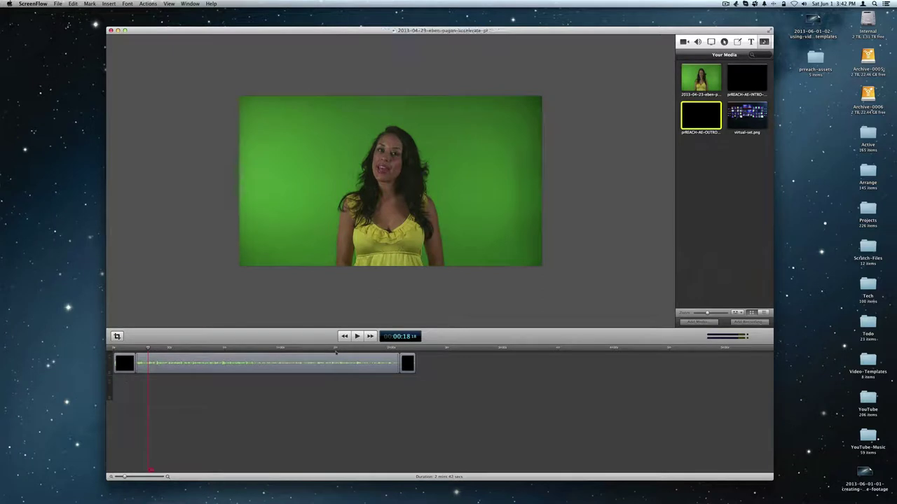
# Play the timeline from the start to review the intro movie and its cut into the green-screen clip.
pyautogui.click(343, 336)
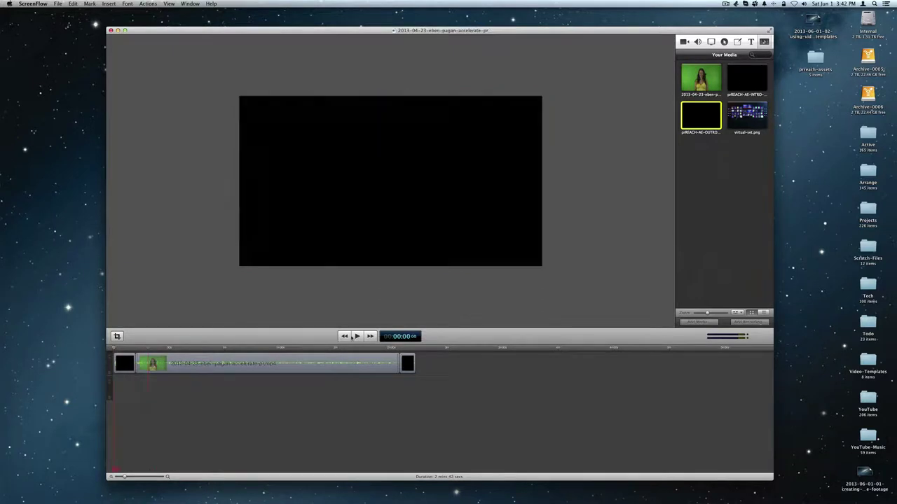
pyautogui.click(356, 336)
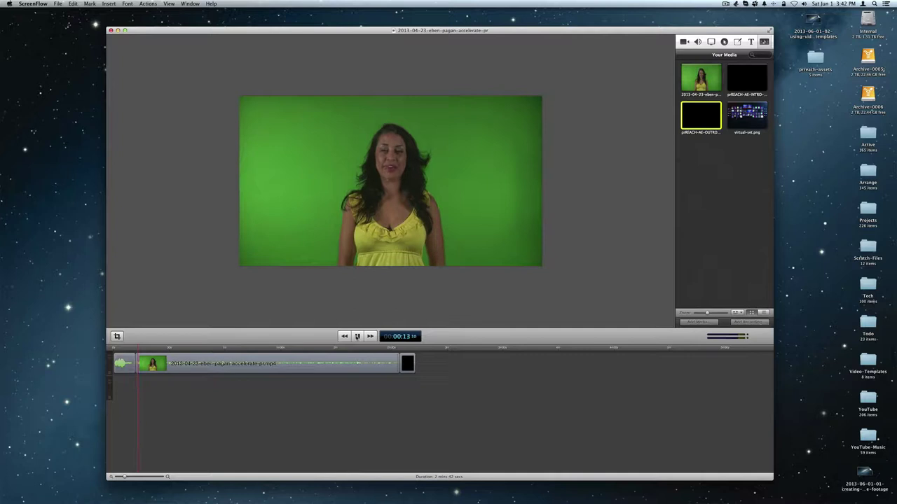
pyautogui.click(358, 336)
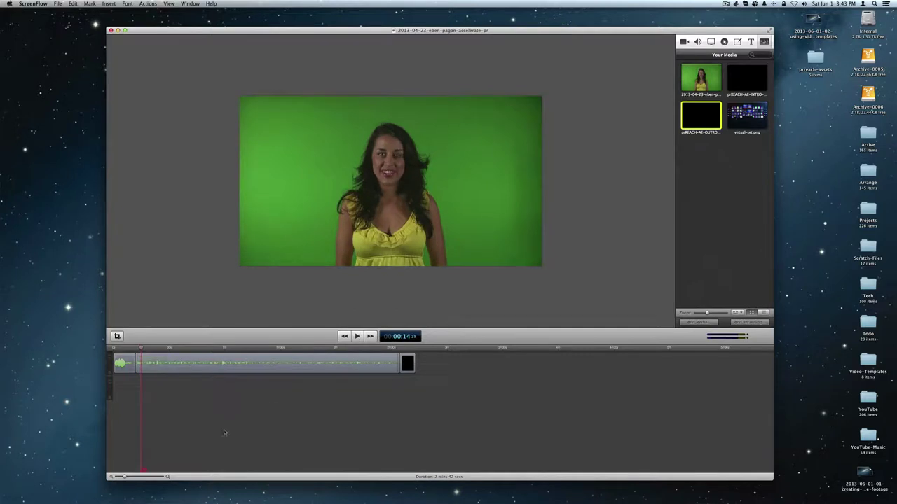
pyautogui.click(131, 476)
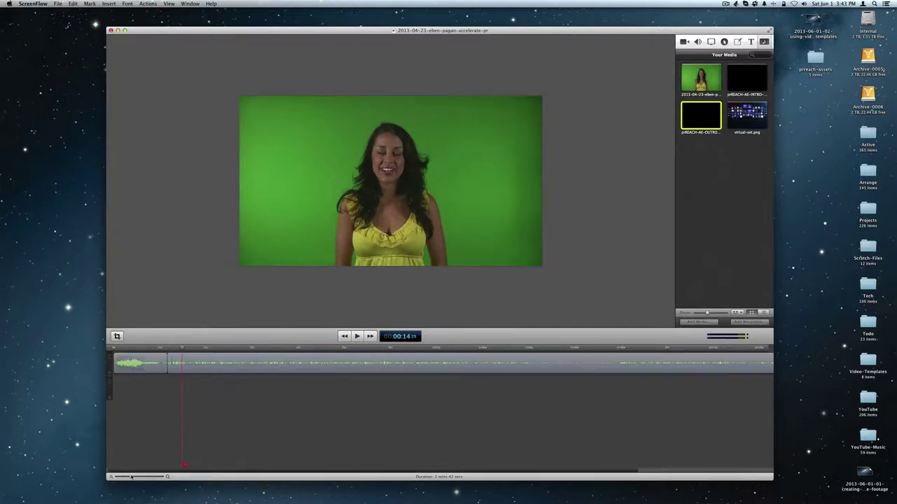
pyautogui.click(344, 336)
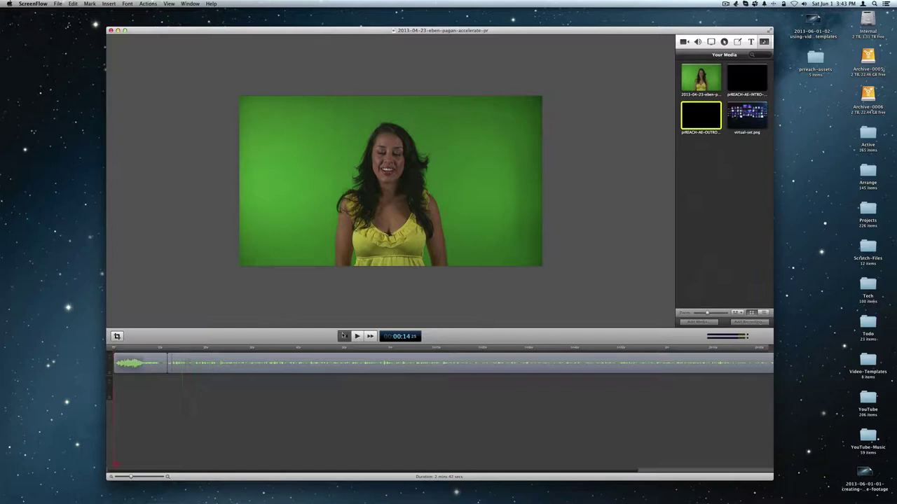
pyautogui.click(359, 337)
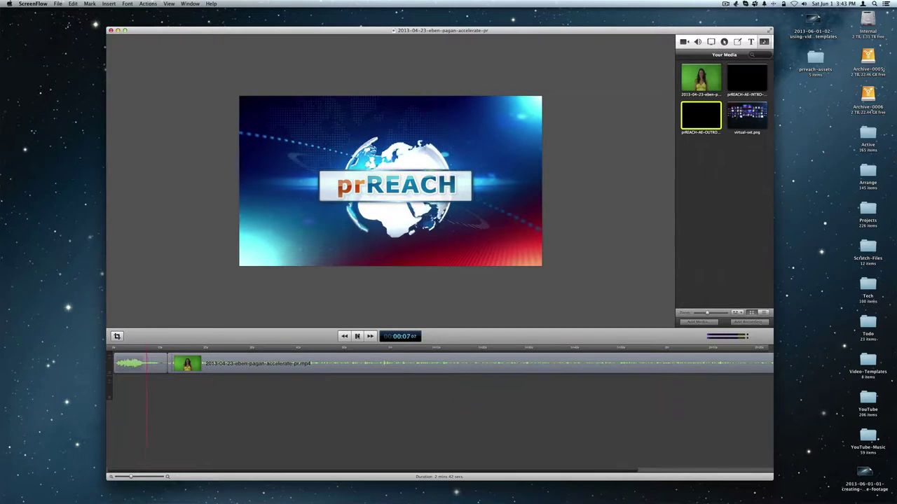
pyautogui.press('space')
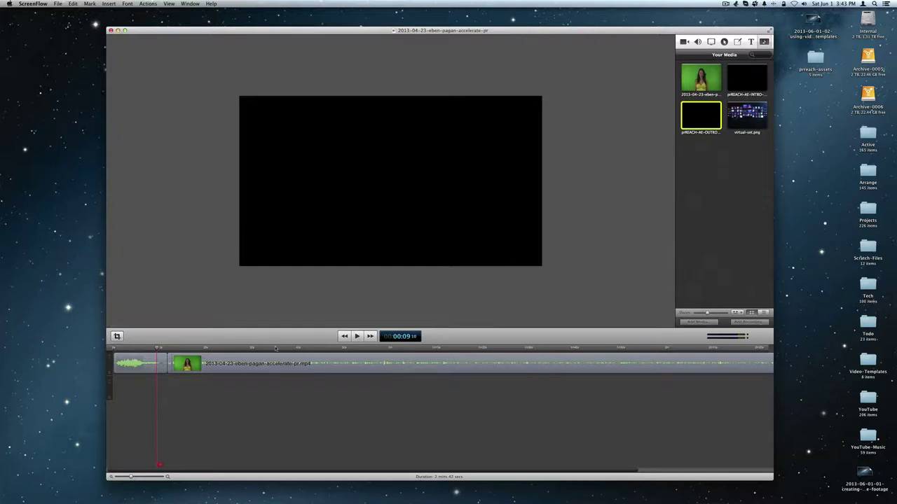
# Play the timeline from the end of the intro movie into the opening of the green-screen clip.
pyautogui.rightClick(138, 368)
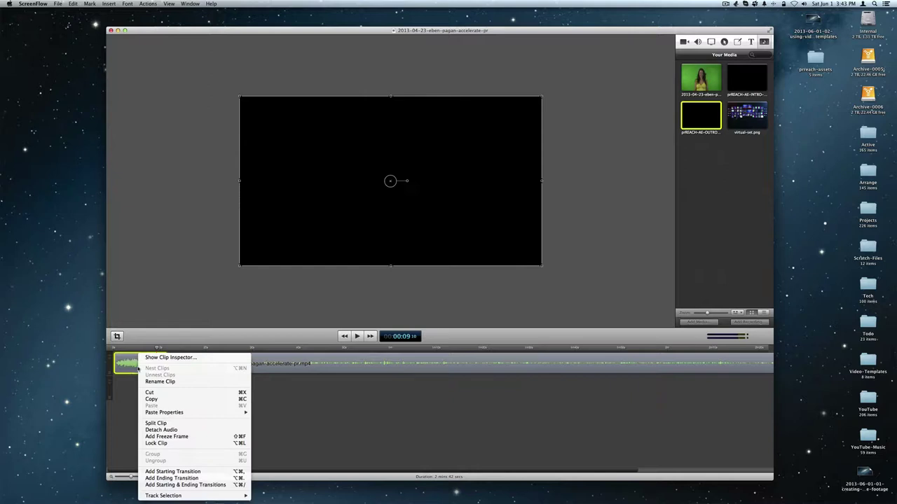
pyautogui.click(140, 367)
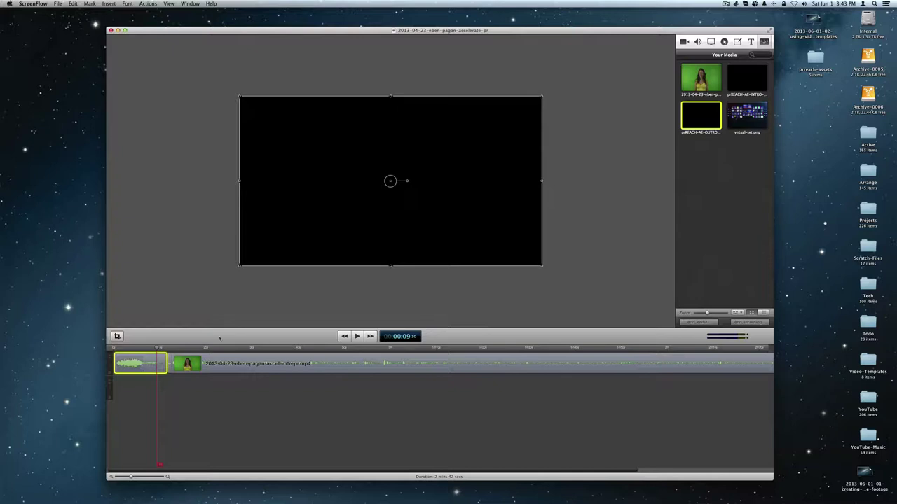
pyautogui.click(356, 337)
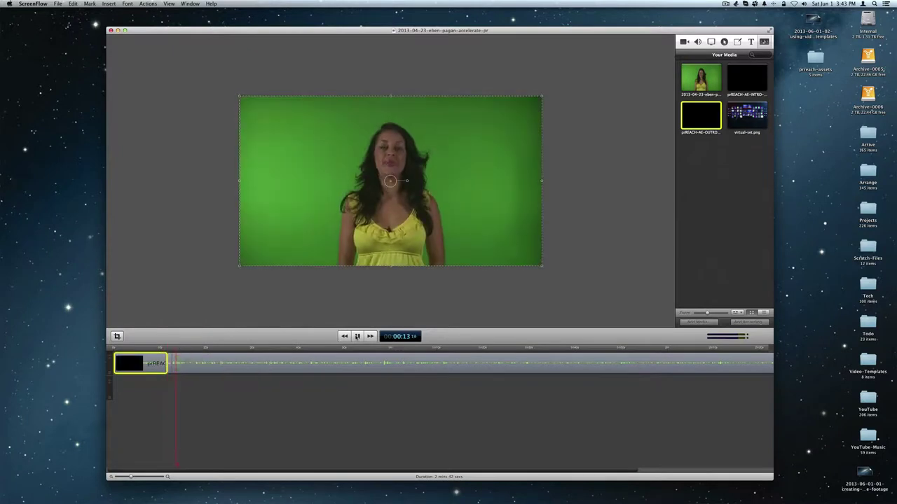
pyautogui.press('space')
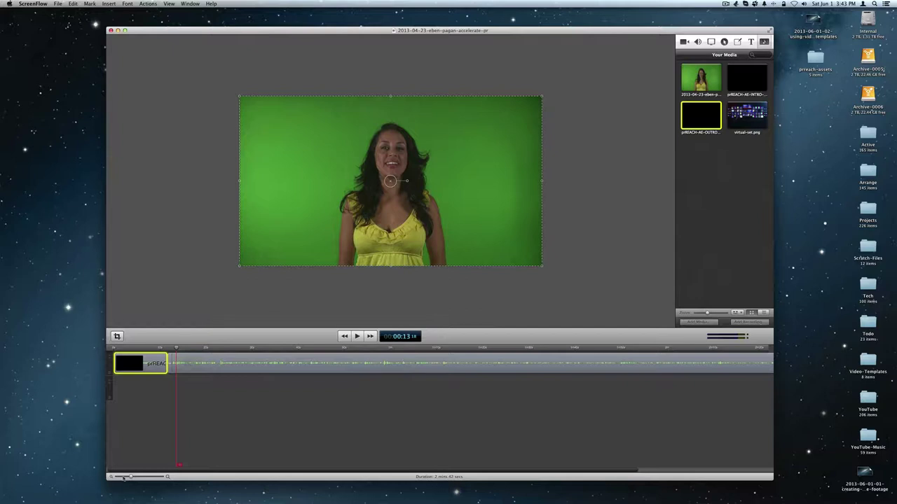
# Play the timeline from just before the outro movie through to its end.
pyautogui.moveTo(124, 478); pyautogui.dragTo(118, 477)
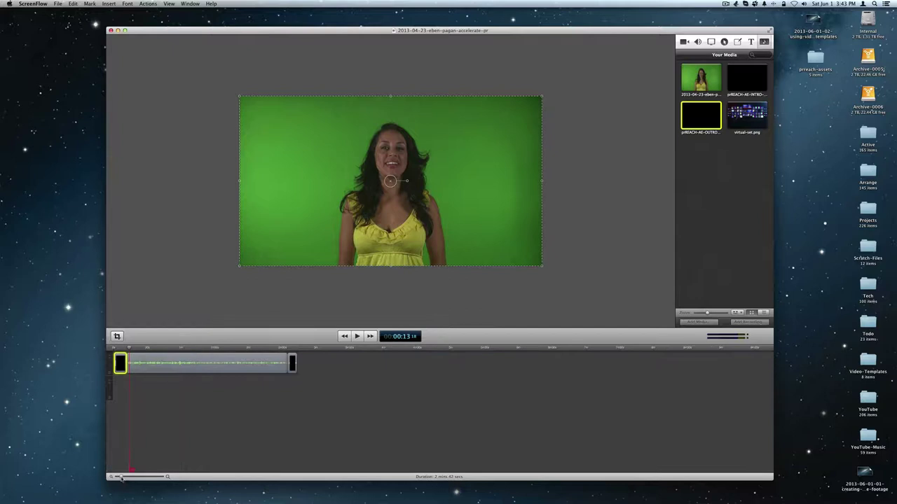
pyautogui.click(283, 349)
pyautogui.click(356, 337)
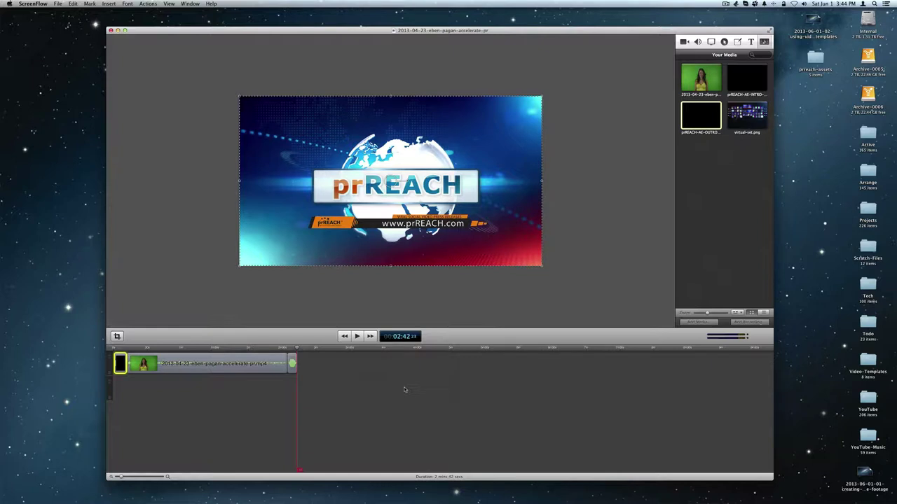
# Place virtual-set.png on the clips' track with a gap after the outro movie and play it back.
pyautogui.moveTo(746, 115); pyautogui.dragTo(330, 362)
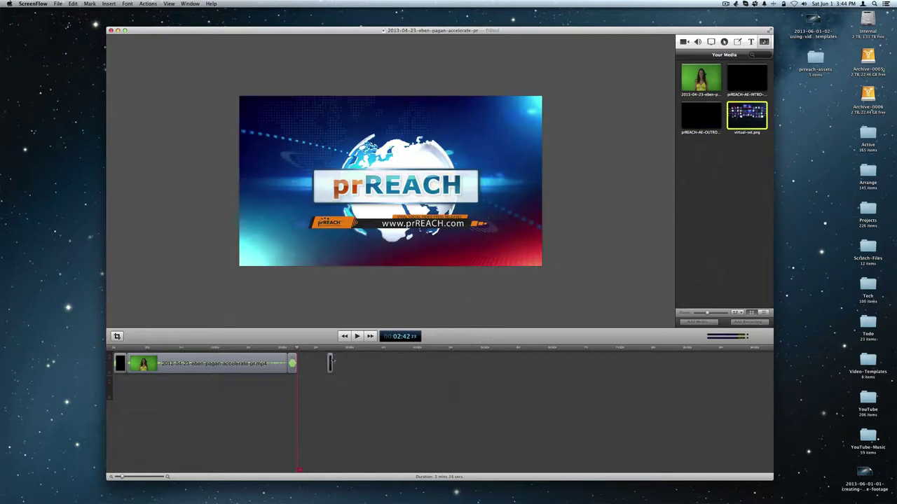
pyautogui.click(328, 348)
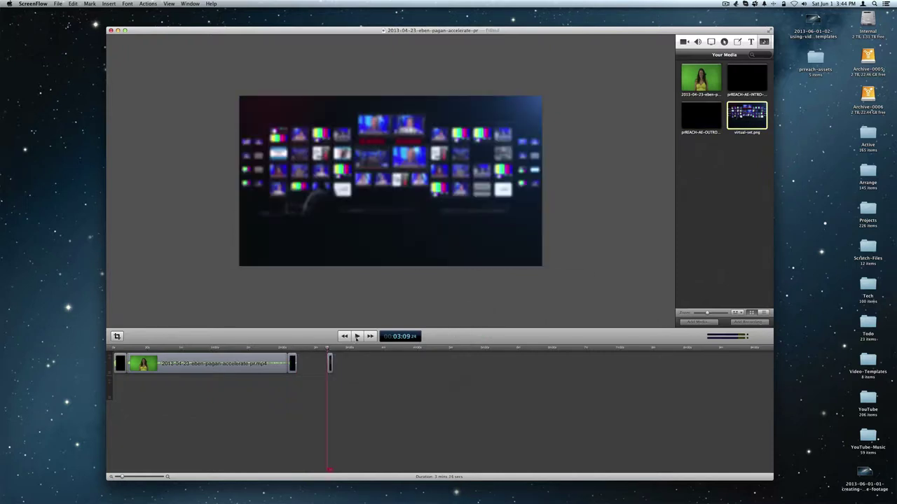
pyautogui.click(358, 337)
pyautogui.click(326, 346)
pyautogui.click(357, 336)
pyautogui.click(328, 349)
pyautogui.click(356, 337)
# Open virtual-set.png from the pr-reach-video-assets folder in Preview to inspect it, then quit Preview.
pyautogui.doubleClick(814, 56)
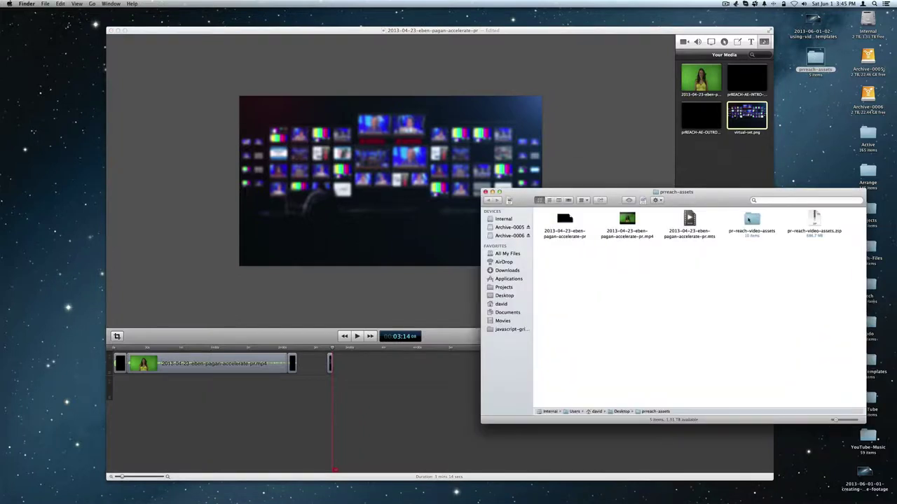
pyautogui.doubleClick(751, 220)
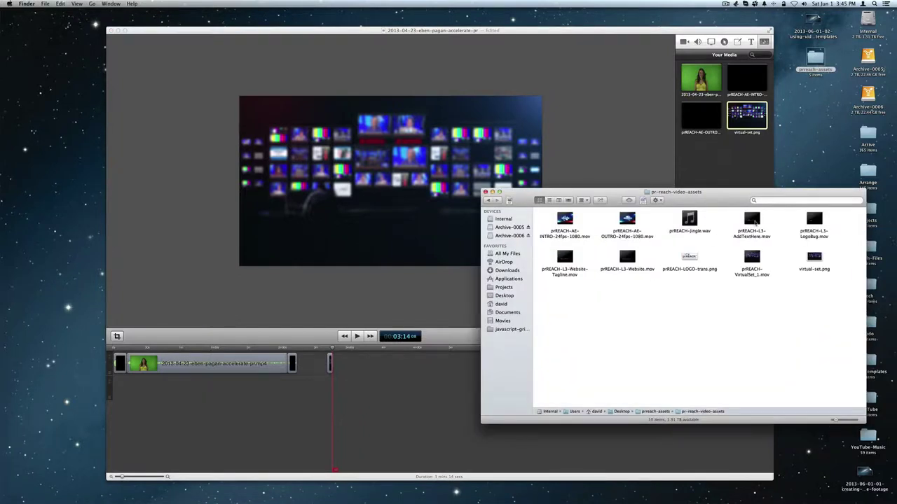
pyautogui.click(815, 258)
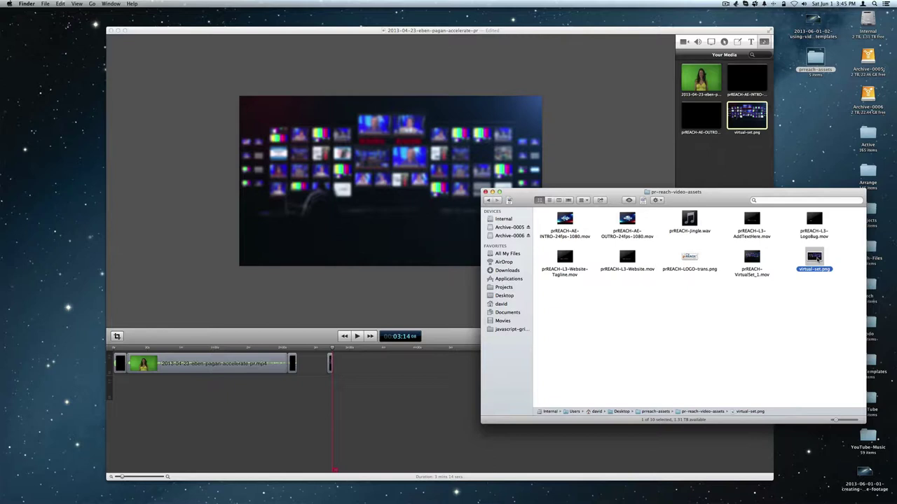
pyautogui.doubleClick(815, 258)
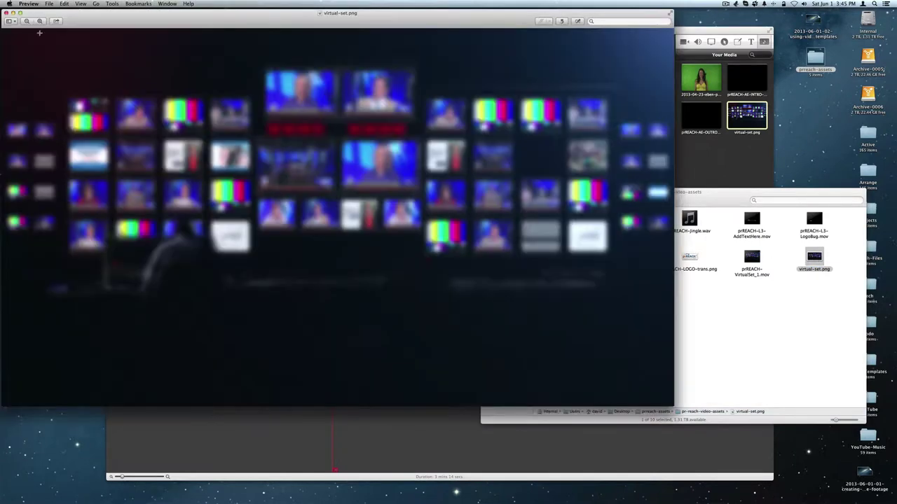
pyautogui.press('super+h')
pyautogui.click(28, 4)
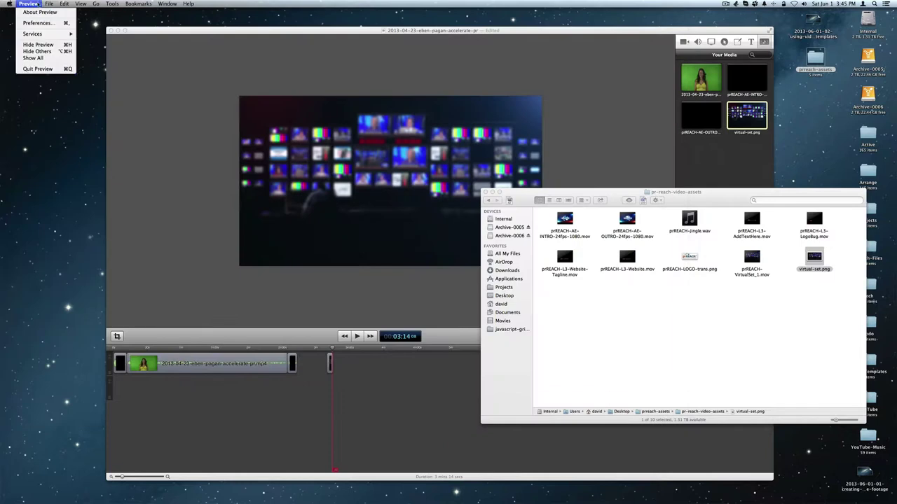
pyautogui.click(39, 68)
# Delete virtual-set.png from the project's media library together with its timeline clip.
pyautogui.moveTo(744, 125); pyautogui.dragTo(753, 204)
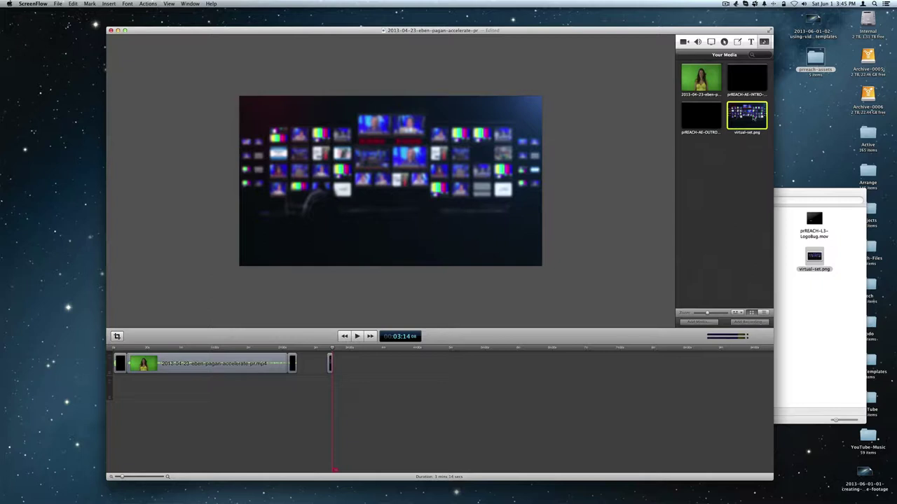
pyautogui.rightClick(752, 108)
pyautogui.click(763, 140)
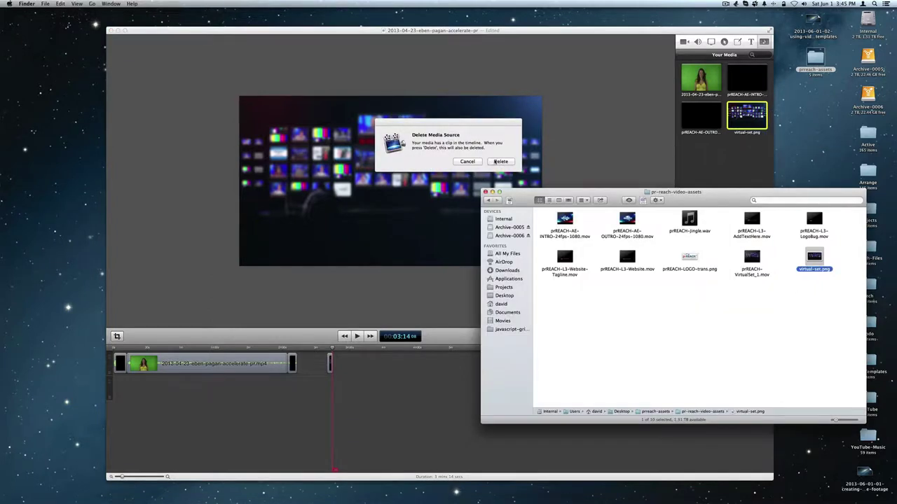
pyautogui.click(500, 161)
# Import prREACH-VirtualSet_1.mov from the pr-reach-video-assets folder and place it on the timeline with a gap after the outro movie.
pyautogui.click(813, 319)
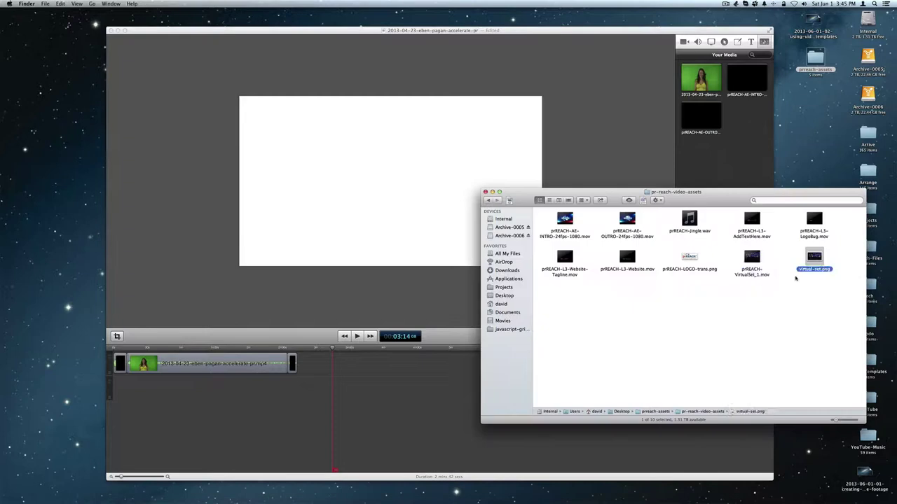
pyautogui.click(752, 260)
pyautogui.moveTo(755, 260); pyautogui.dragTo(749, 148)
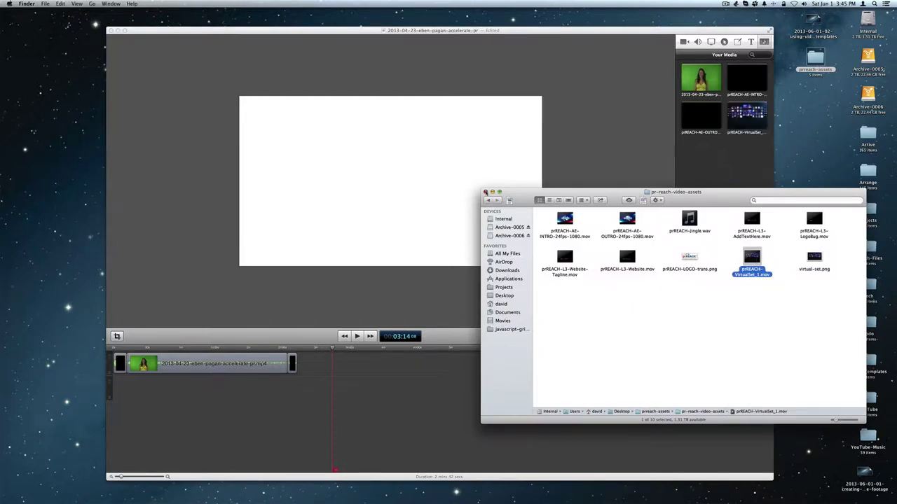
pyautogui.click(485, 191)
pyautogui.click(751, 118)
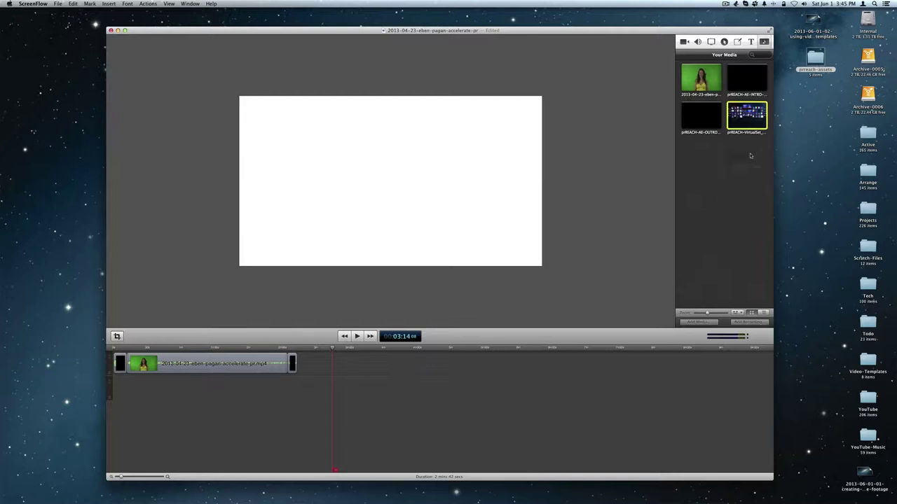
pyautogui.moveTo(747, 116); pyautogui.dragTo(334, 370)
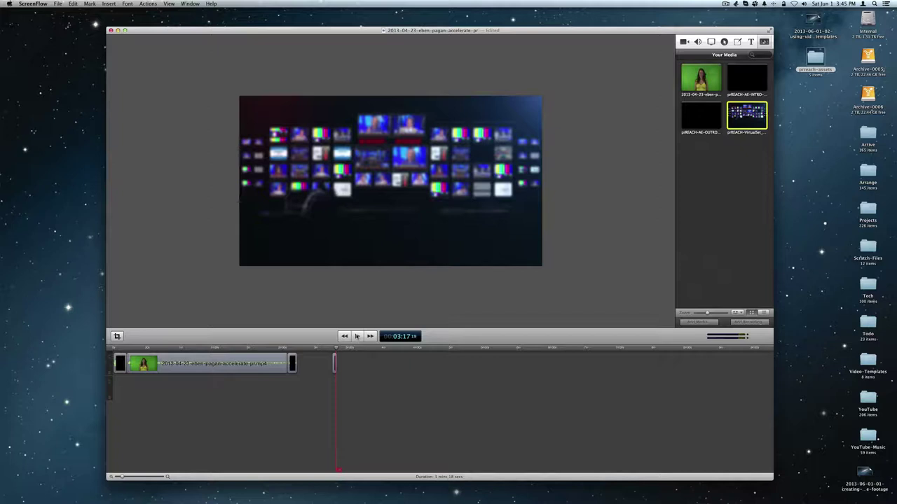
pyautogui.rightClick(109, 363)
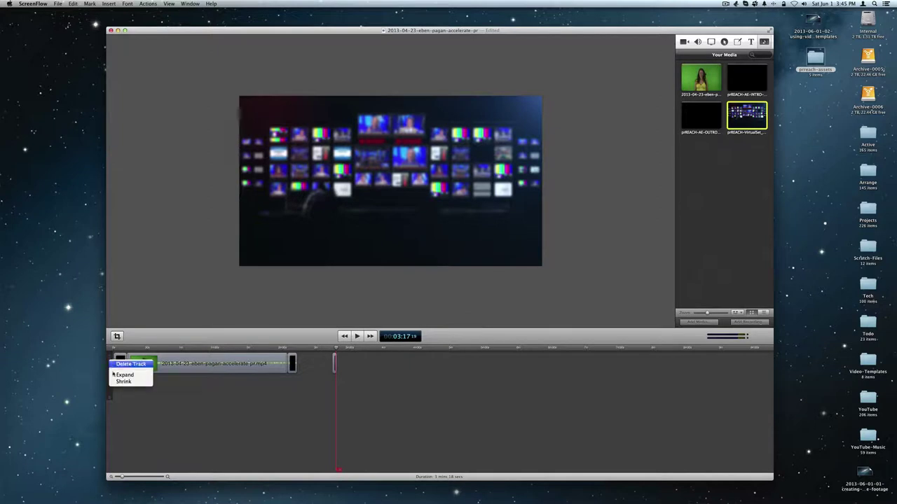
pyautogui.click(171, 402)
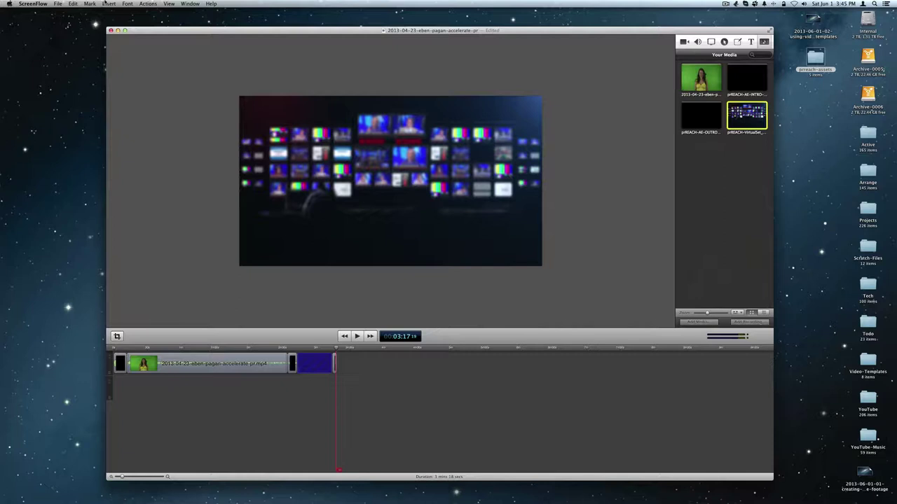
pyautogui.click(107, 3)
pyautogui.moveTo(98, 5)
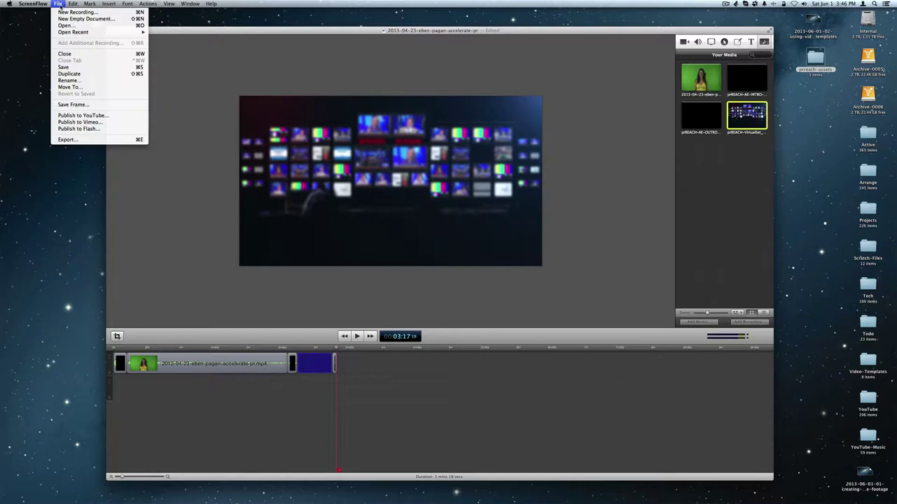
pyautogui.click(193, 375)
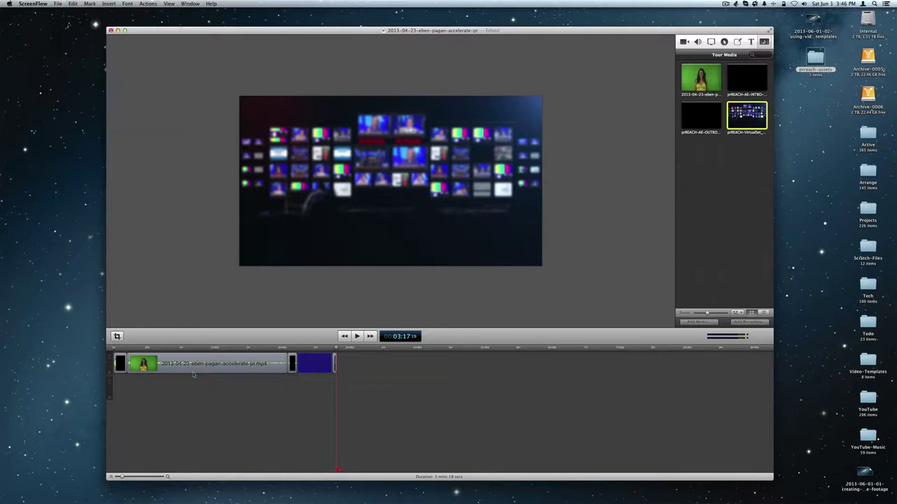
# Move the green-screen footage, intro and outro clips down to the second track and place the virtual-set clip above the footage's start.
pyautogui.click(197, 364)
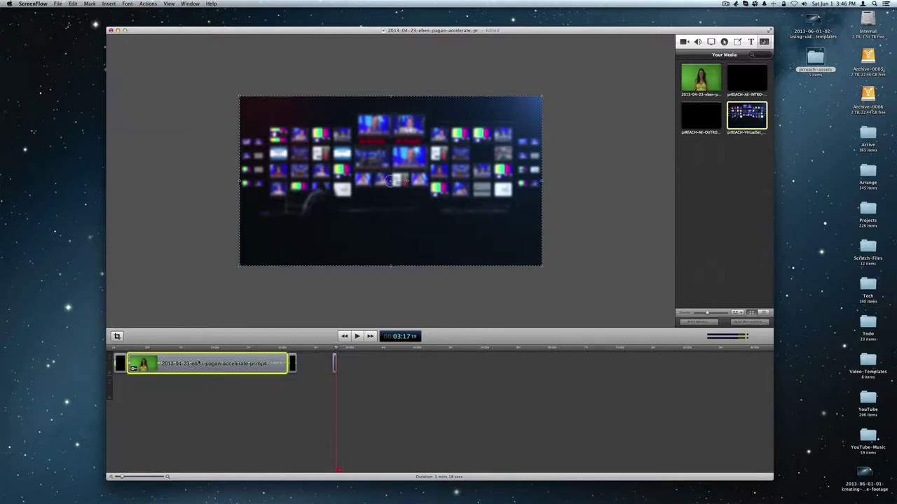
pyautogui.press('super+shift+a')
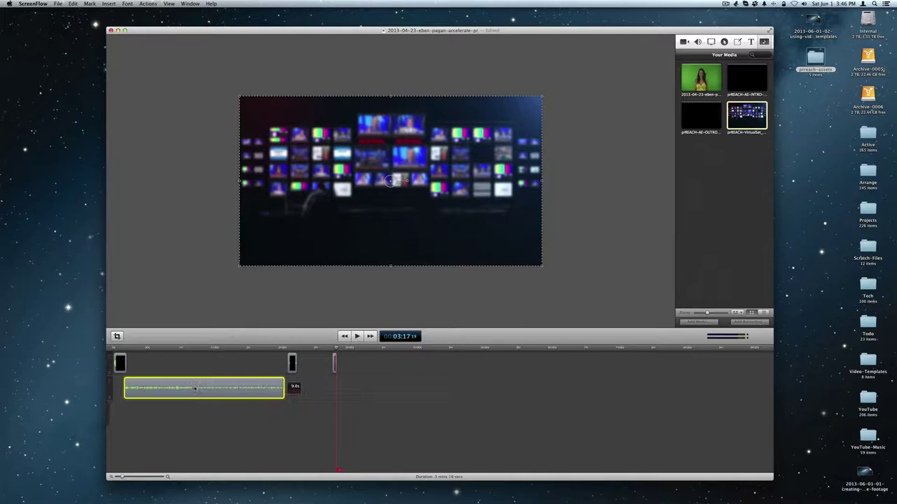
pyautogui.press('super+z')
pyautogui.click(120, 363)
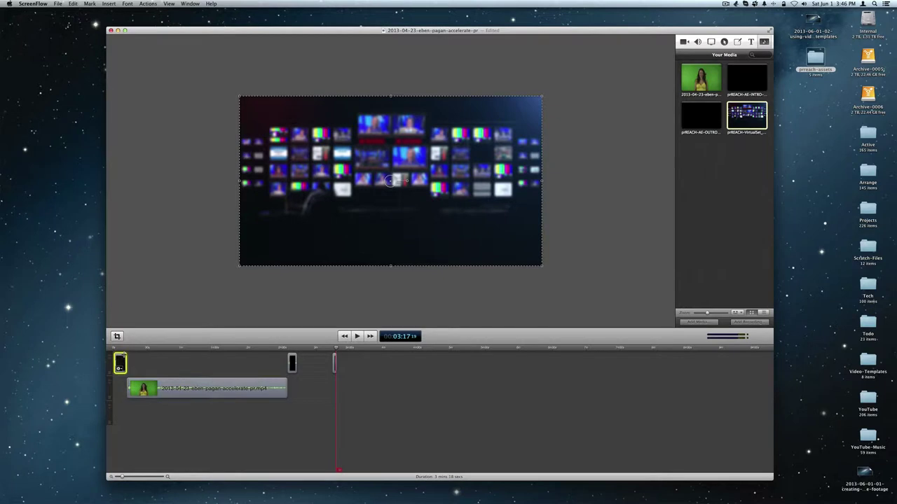
pyautogui.moveTo(120, 362); pyautogui.dragTo(120, 388)
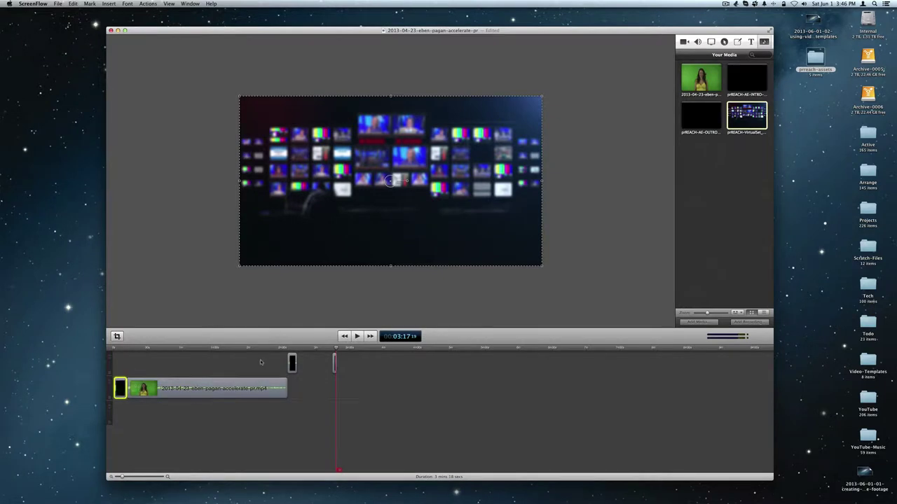
pyautogui.click(293, 362)
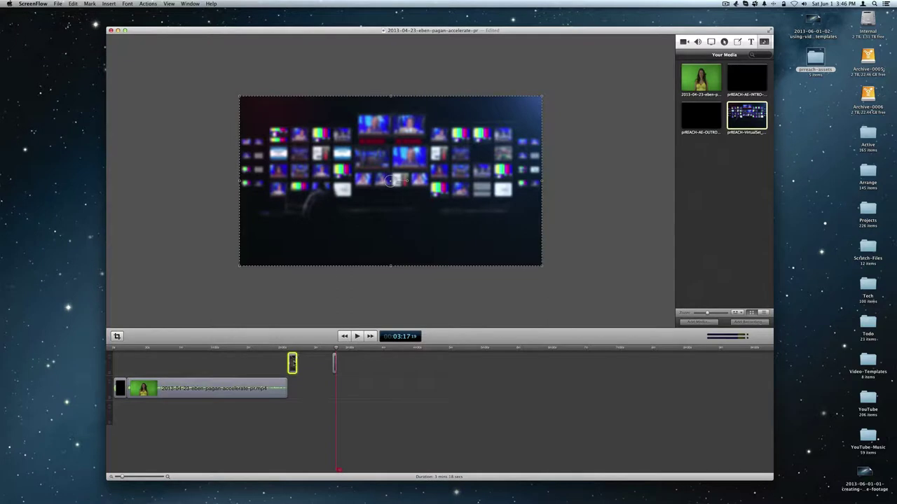
pyautogui.moveTo(292, 363); pyautogui.dragTo(130, 362)
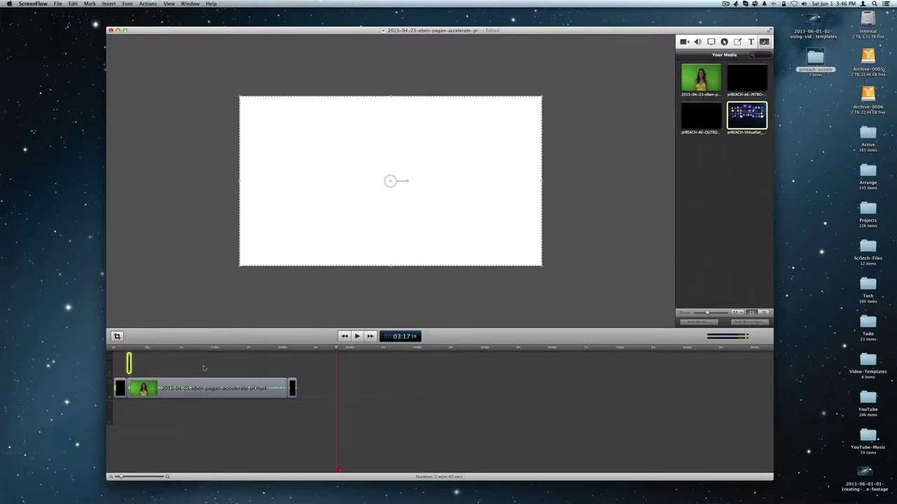
# Move the virtual-set clip along the upper track to an empty spot past the outro and copy it.
pyautogui.click(118, 352)
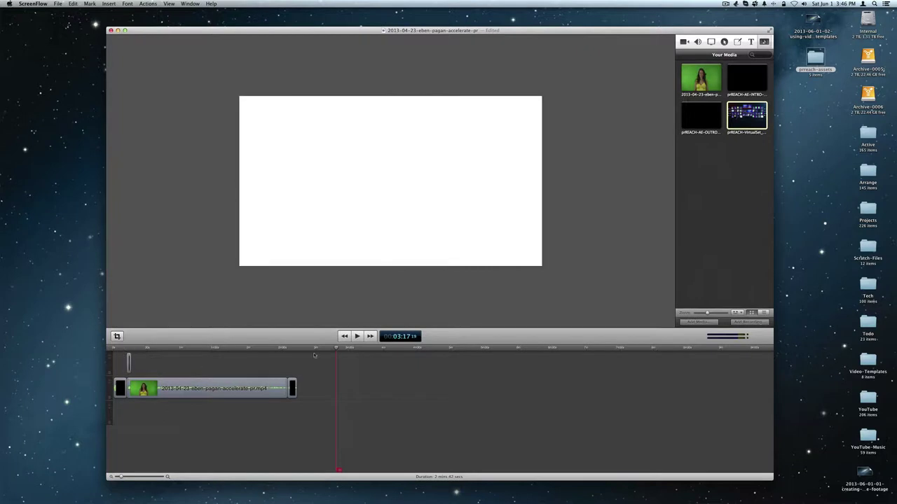
pyautogui.click(129, 361)
pyautogui.moveTo(129, 361); pyautogui.dragTo(355, 362)
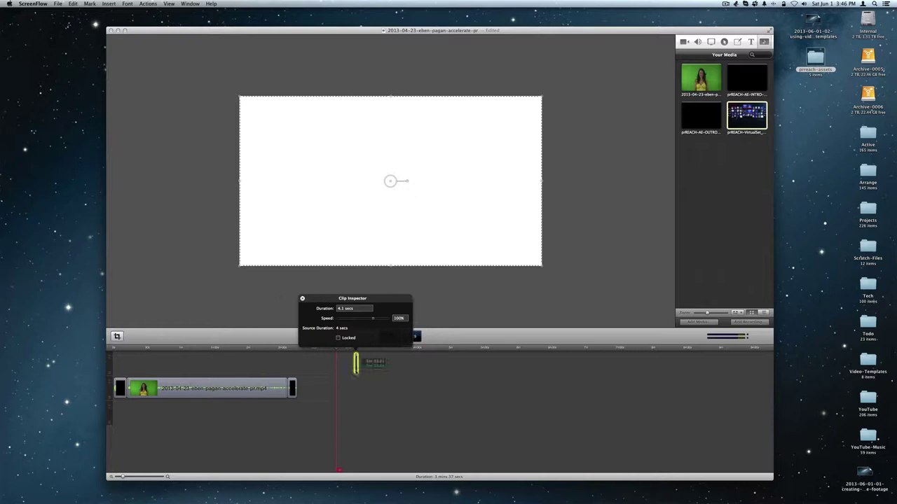
pyautogui.click(357, 366)
pyautogui.click(356, 363)
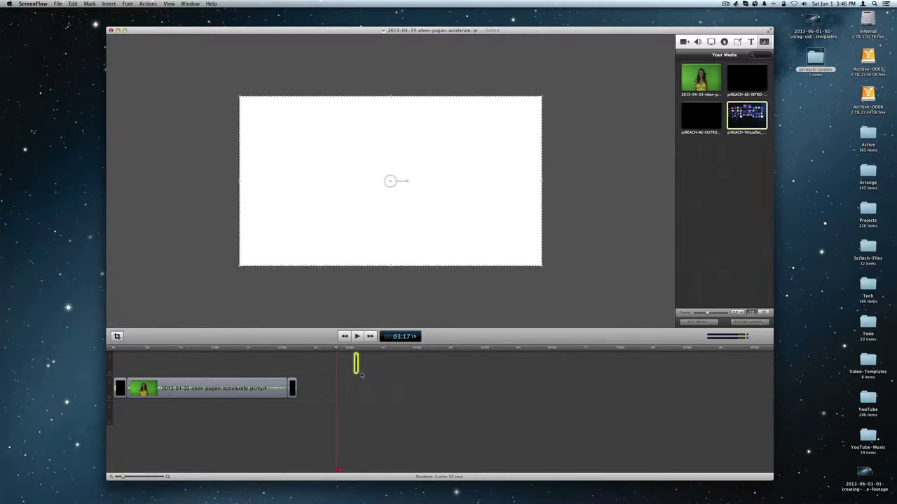
pyautogui.rightClick(357, 366)
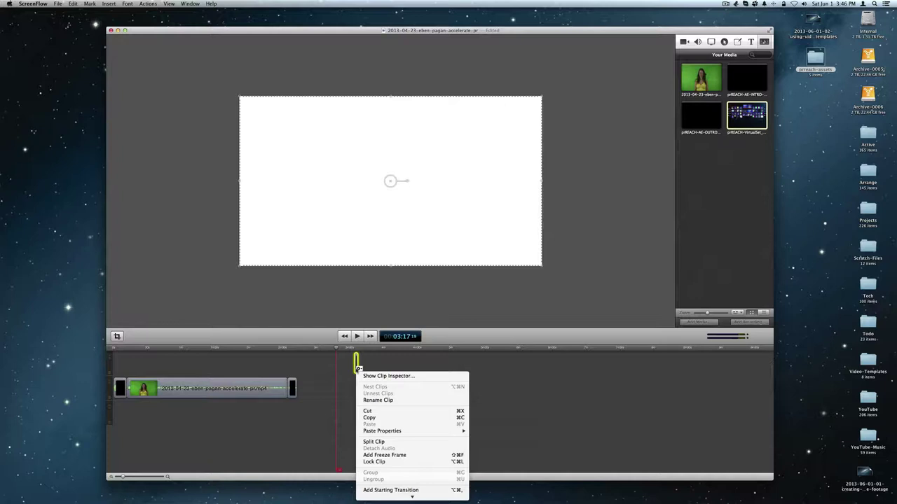
pyautogui.scroll(-2, 364, 400)
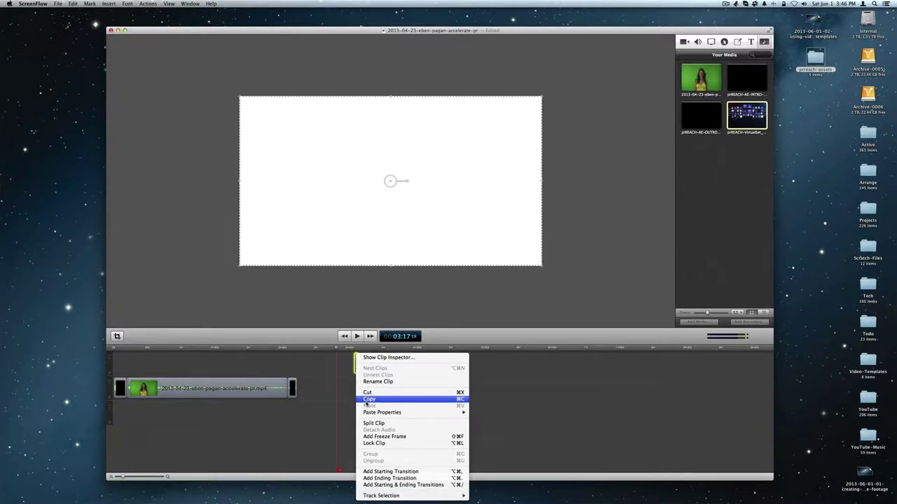
pyautogui.click(369, 399)
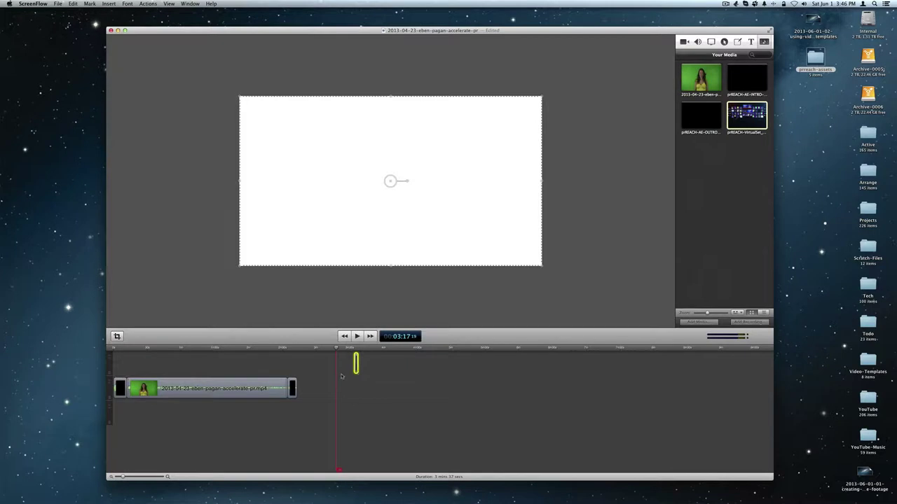
pyautogui.click(345, 372)
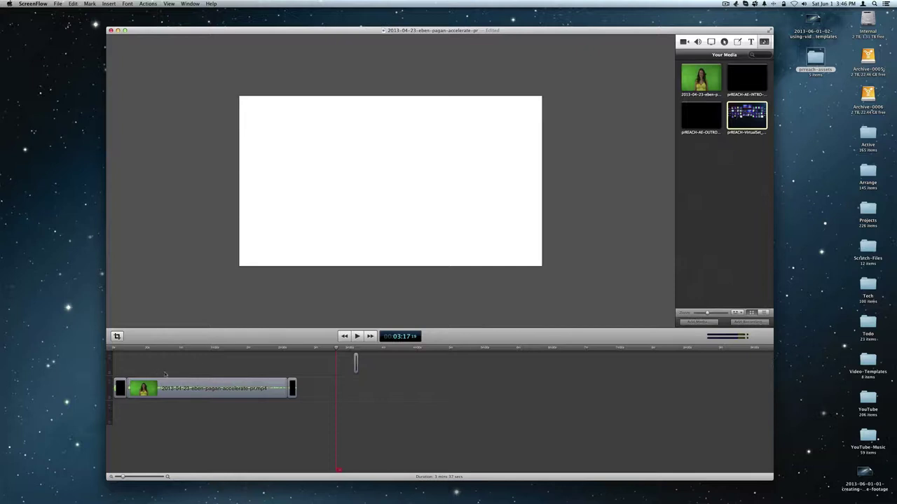
pyautogui.moveTo(177, 385)
pyautogui.click(726, 4)
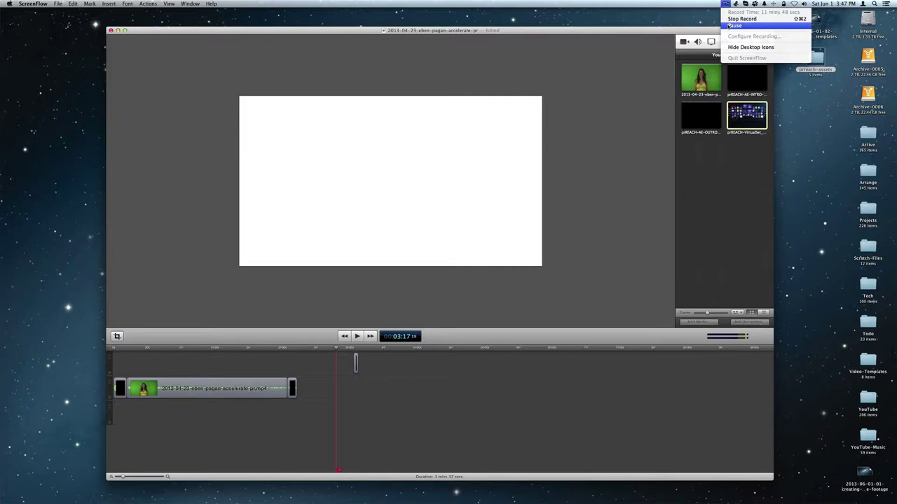
pyautogui.click(732, 26)
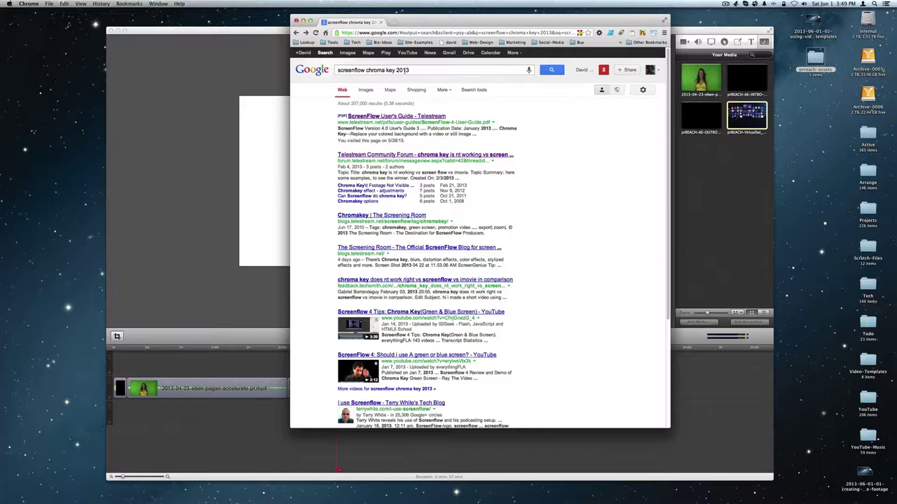
# Open the ScreenFlow User's Guide PDF from the Google results in Chrome and find its "Using the Chroma Key Filter" section by searching for "chroma".
pyautogui.click(406, 116)
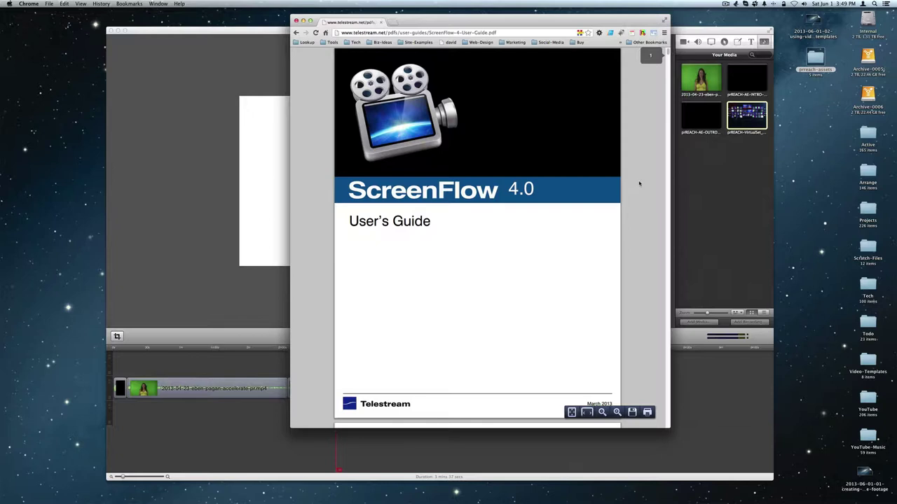
pyautogui.press('super+f')
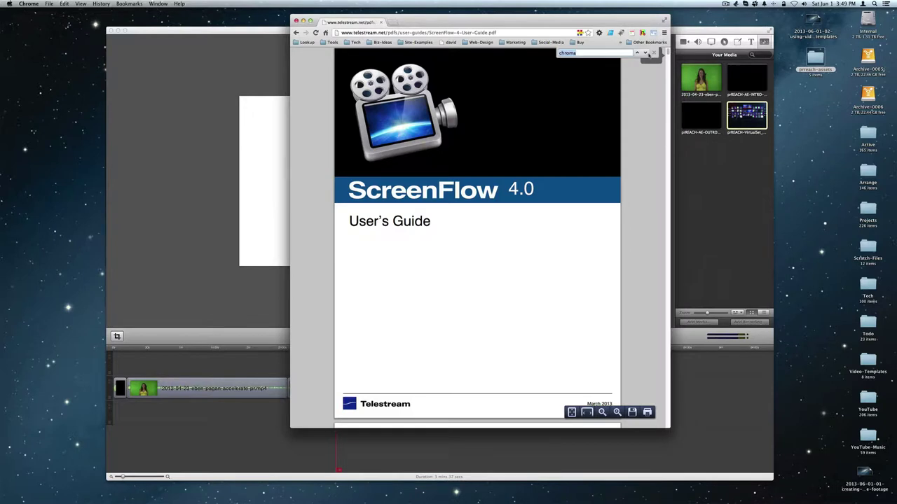
pyautogui.press('Return')
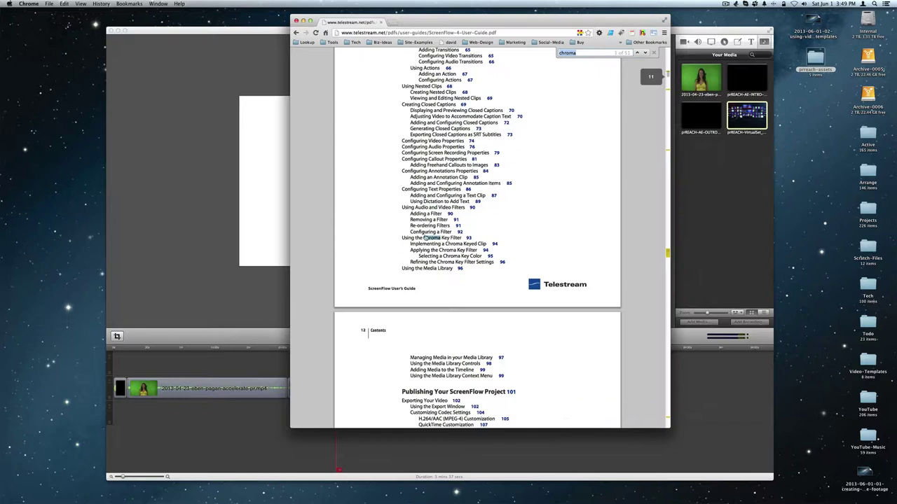
pyautogui.click(425, 238)
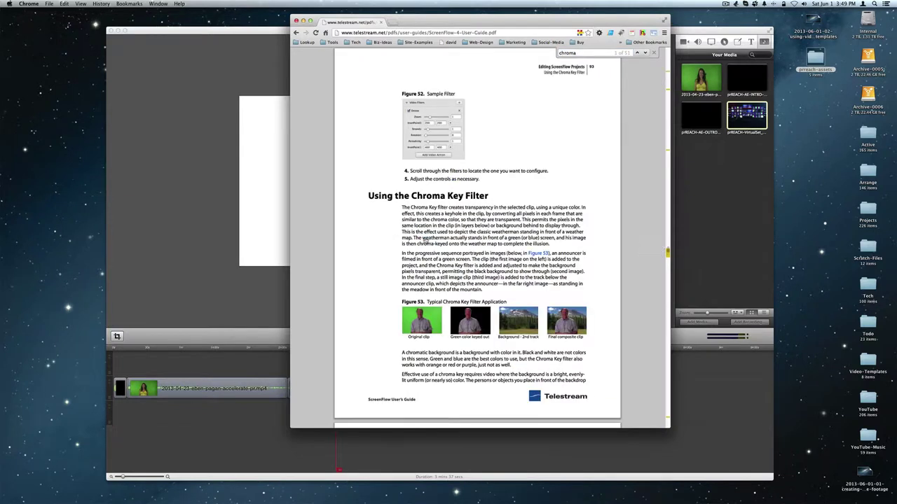
pyautogui.click(655, 53)
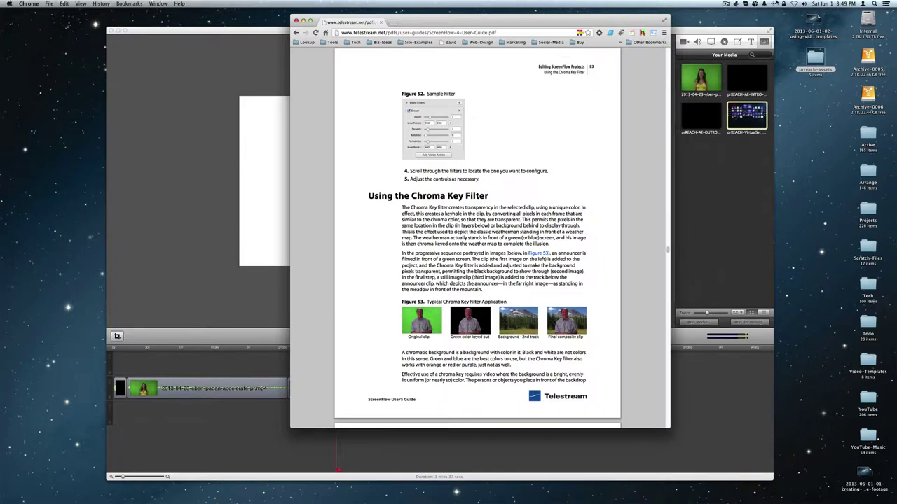
pyautogui.click(727, 4)
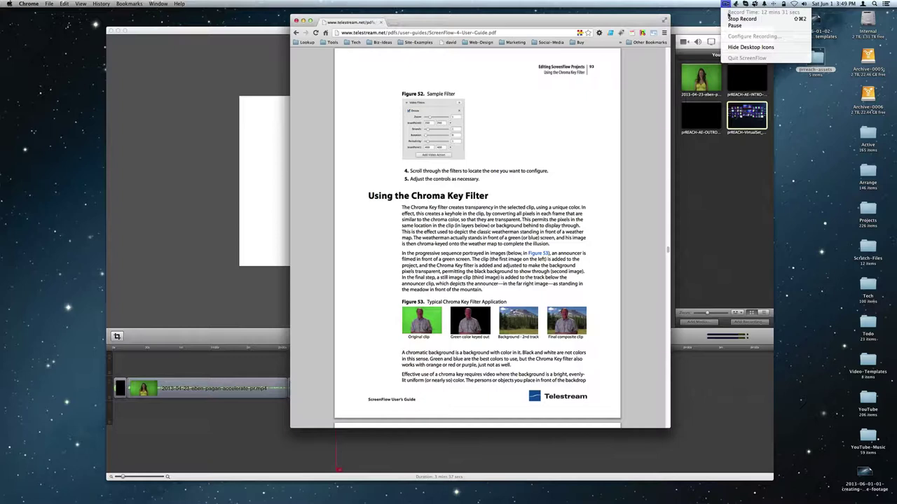
pyautogui.click(733, 26)
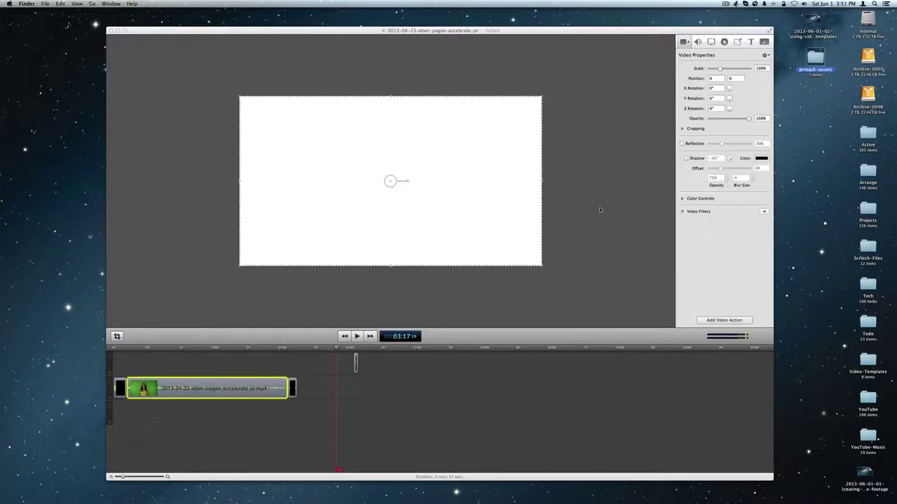
# Set the audio volume of the green-screen footage clip to 300%.
pyautogui.click(598, 206)
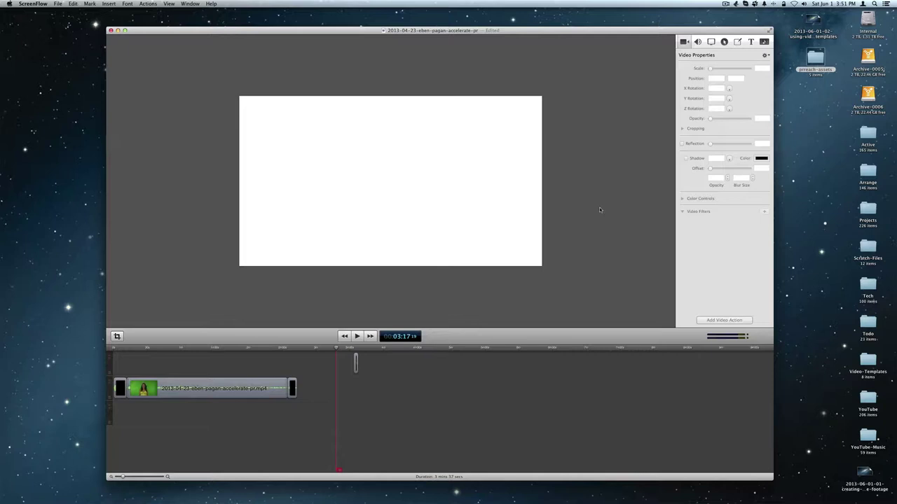
pyautogui.click(228, 389)
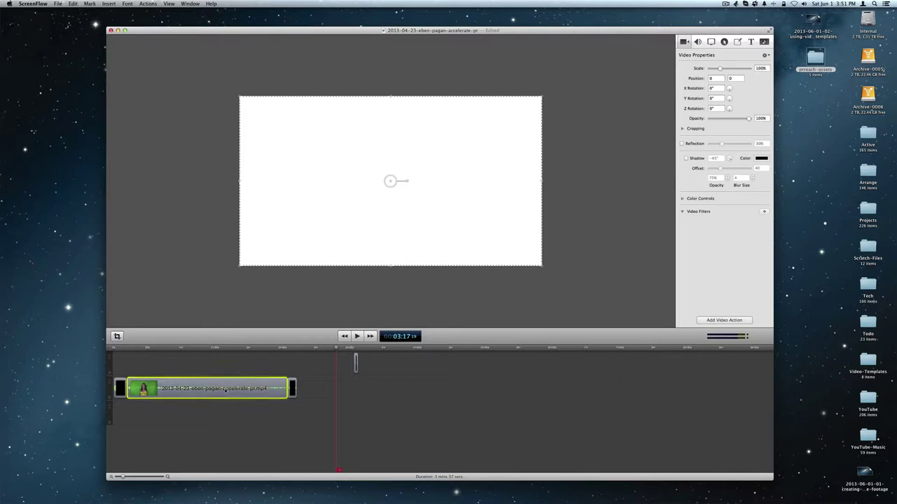
pyautogui.click(698, 42)
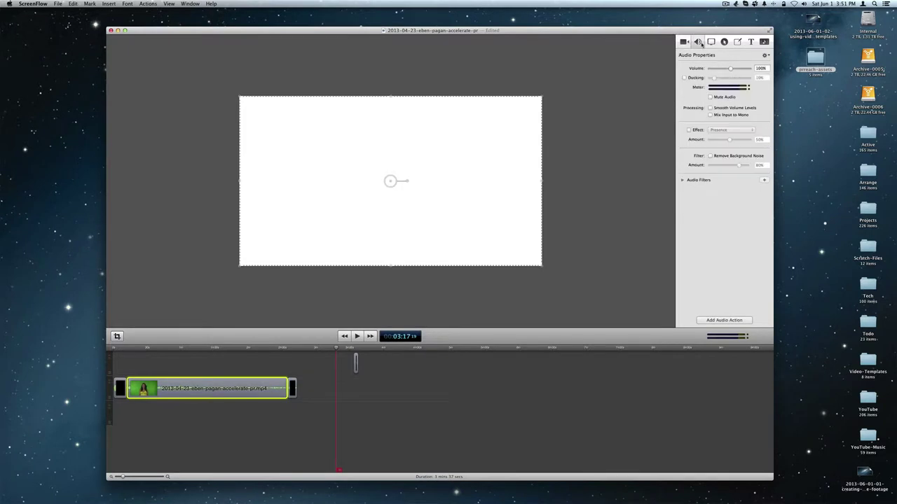
pyautogui.moveTo(731, 68); pyautogui.dragTo(758, 68)
pyautogui.doubleClick(759, 68)
pyautogui.write('300')
pyautogui.press('Return')
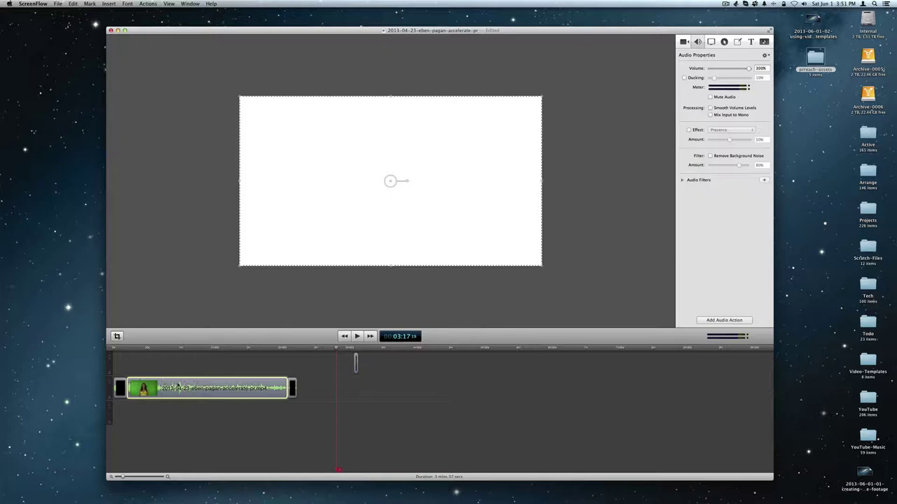
# Reset the footage clip's volume to 100% and raise it to 300% again to compare the waveforms.
pyautogui.doubleClick(758, 68)
pyautogui.write('100')
pyautogui.press('Return')
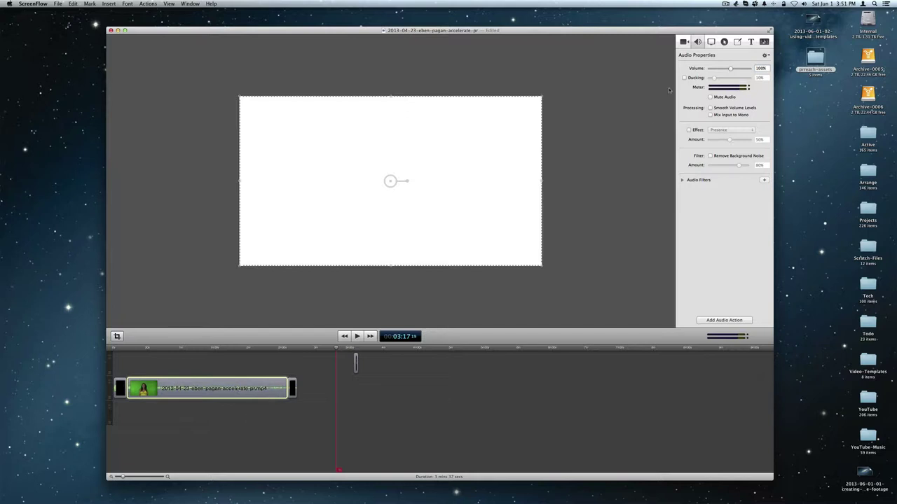
pyautogui.click(760, 69)
pyautogui.write('300')
pyautogui.press('Return')
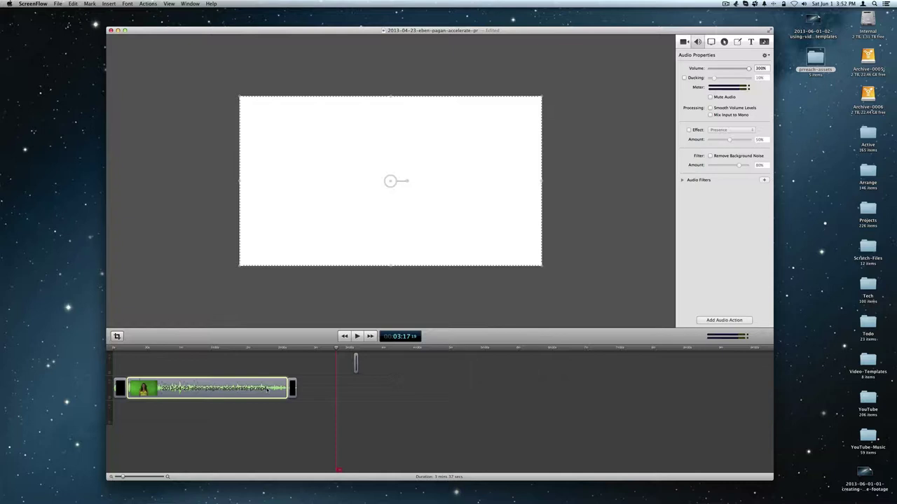
# Save the project and add a Chroma Key video filter to the green-screen footage clip.
pyautogui.press('super+s')
pyautogui.click(274, 392)
pyautogui.click(686, 43)
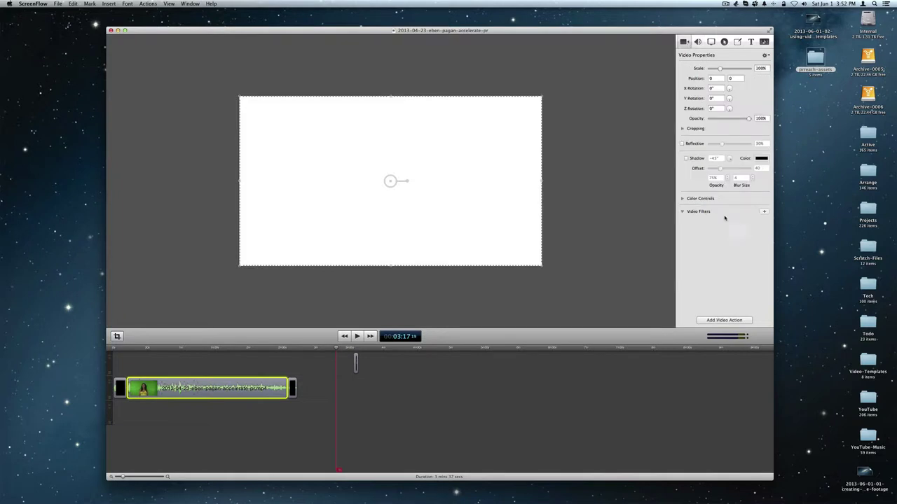
pyautogui.click(764, 211)
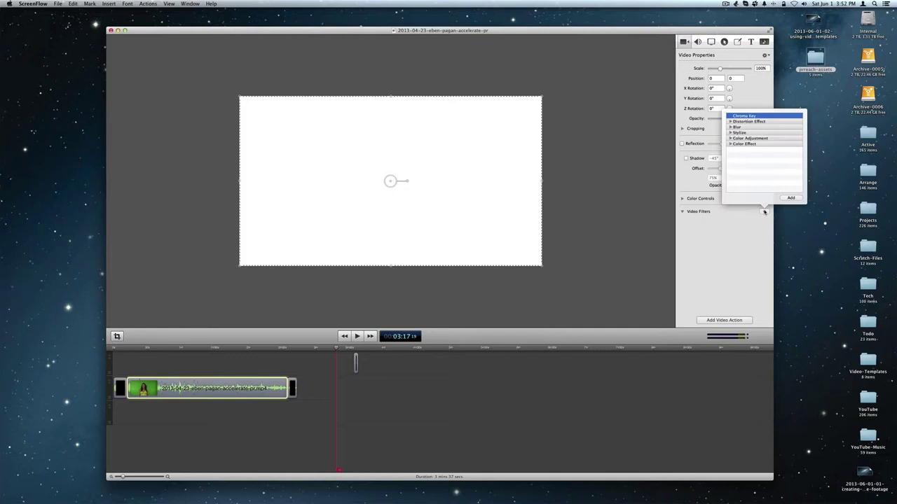
pyautogui.doubleClick(752, 117)
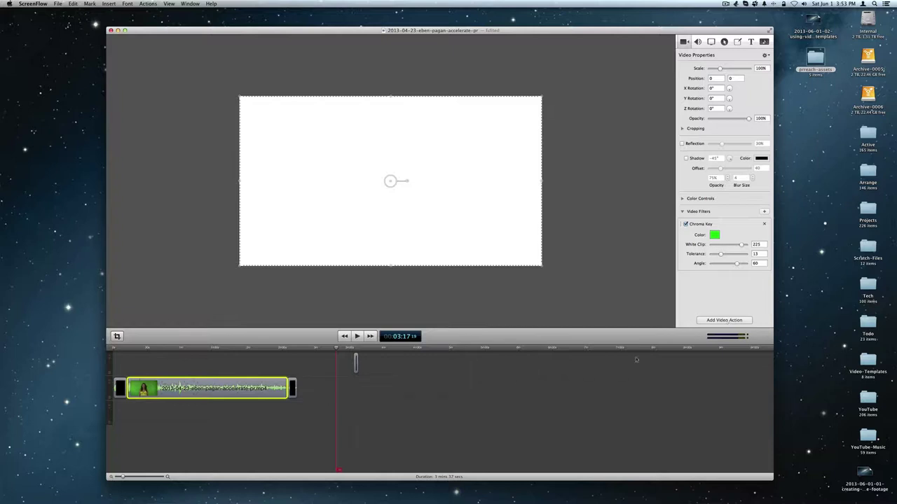
# Play the keyed footage for a few seconds from about 0:48 to check the Chroma Key result.
pyautogui.click(333, 348)
pyautogui.moveTo(334, 348); pyautogui.dragTo(167, 349)
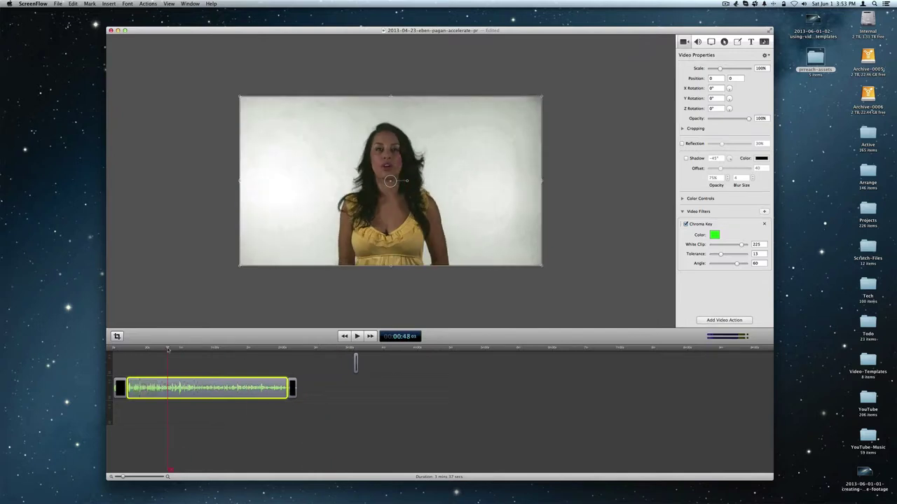
pyautogui.click(357, 337)
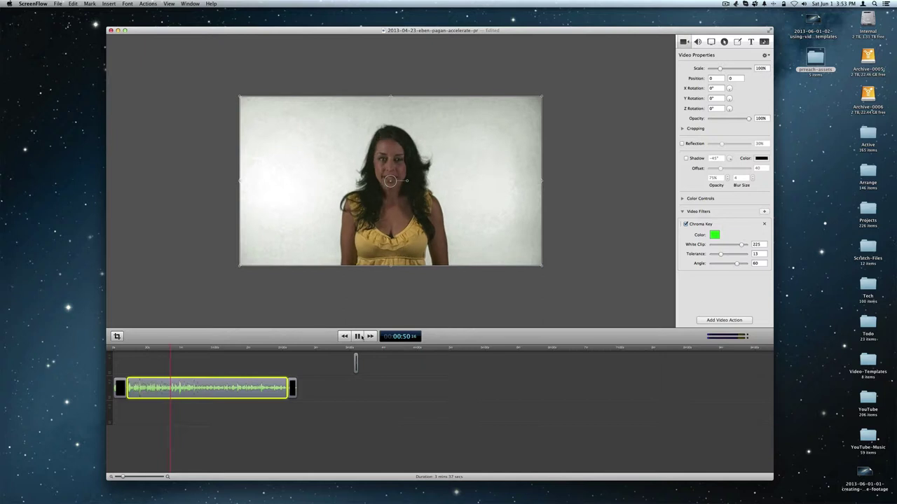
pyautogui.click(358, 336)
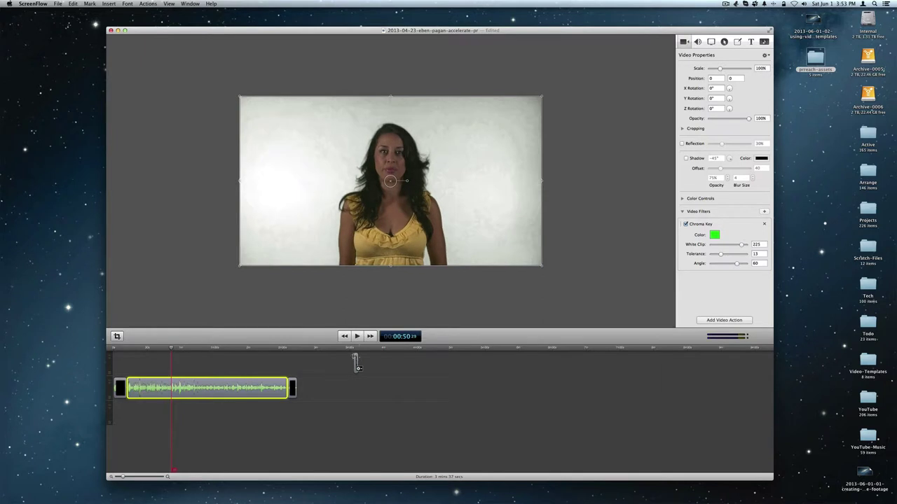
# Move the virtual-set clip back along the upper track to above the middle of the footage and deselect it.
pyautogui.moveTo(357, 362); pyautogui.dragTo(221, 373)
pyautogui.click(254, 370)
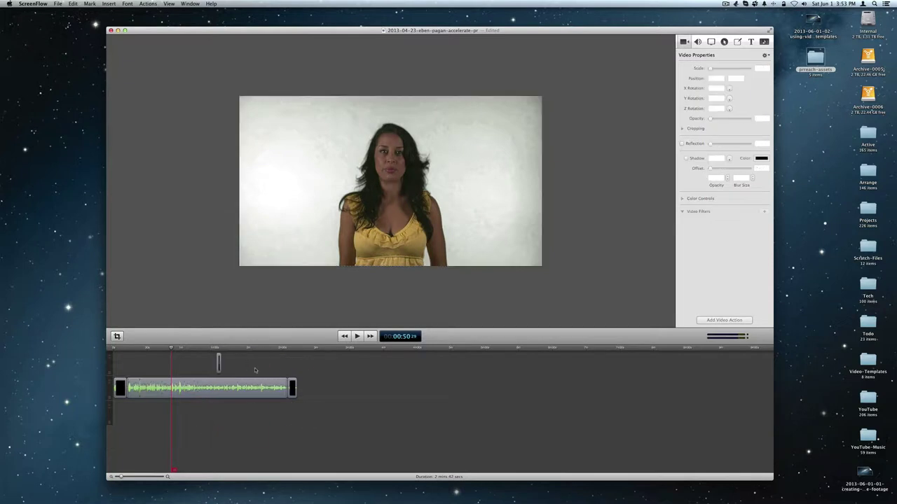
# Move the virtual-set clip to the playhead at about 0:50 on the track below the green-screen footage and deselect it.
pyautogui.click(220, 363)
pyautogui.moveTo(221, 367); pyautogui.dragTo(173, 364)
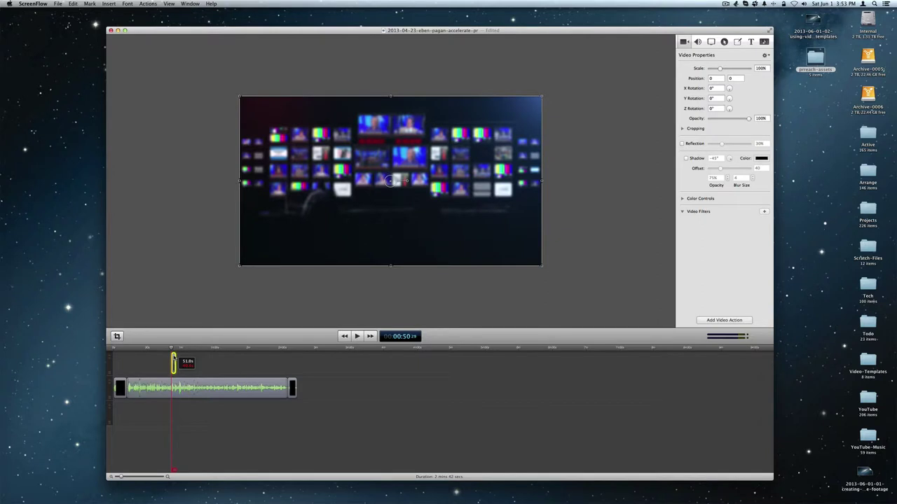
pyautogui.moveTo(174, 362); pyautogui.dragTo(173, 414)
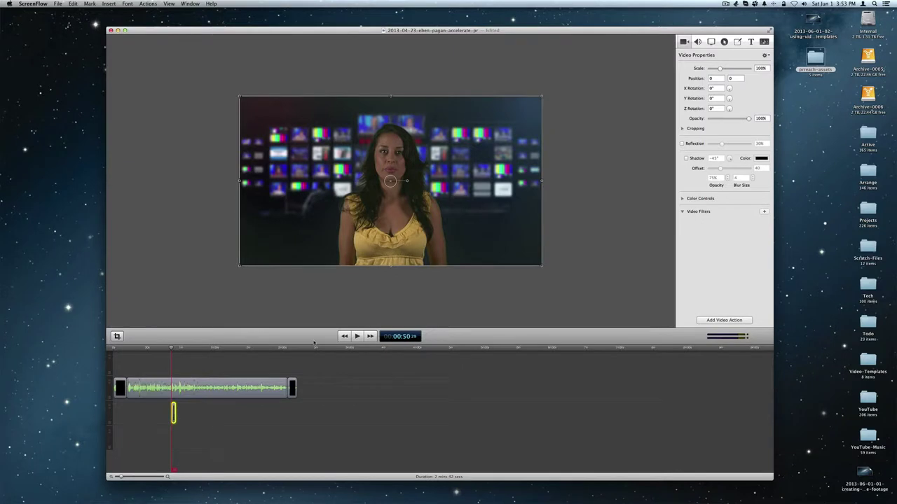
pyautogui.click(364, 295)
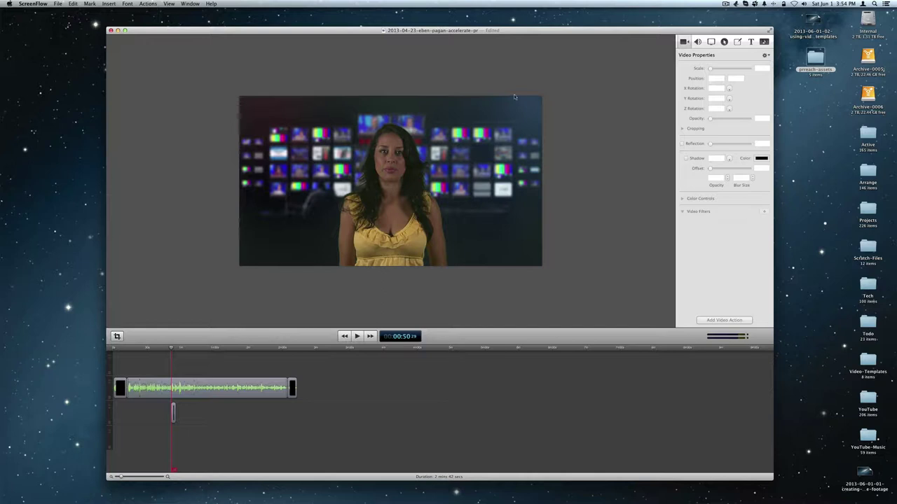
pyautogui.click(726, 3)
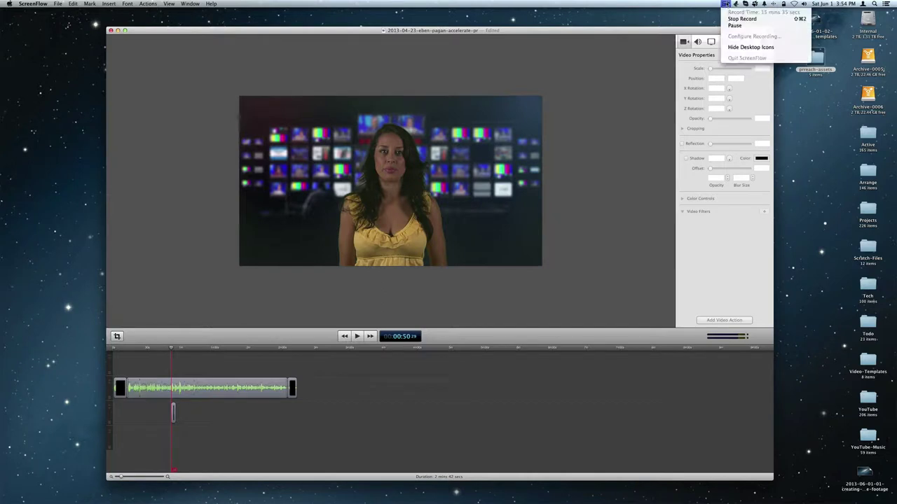
pyautogui.click(730, 25)
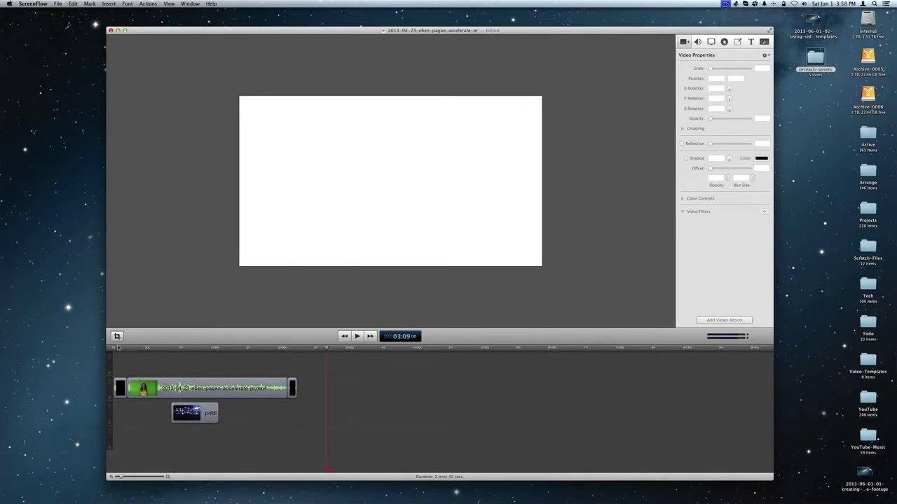
# Align the virtual-set clip with the start of the footage and extend it to the footage's end.
pyautogui.click(118, 347)
pyautogui.moveTo(212, 412); pyautogui.dragTo(165, 412)
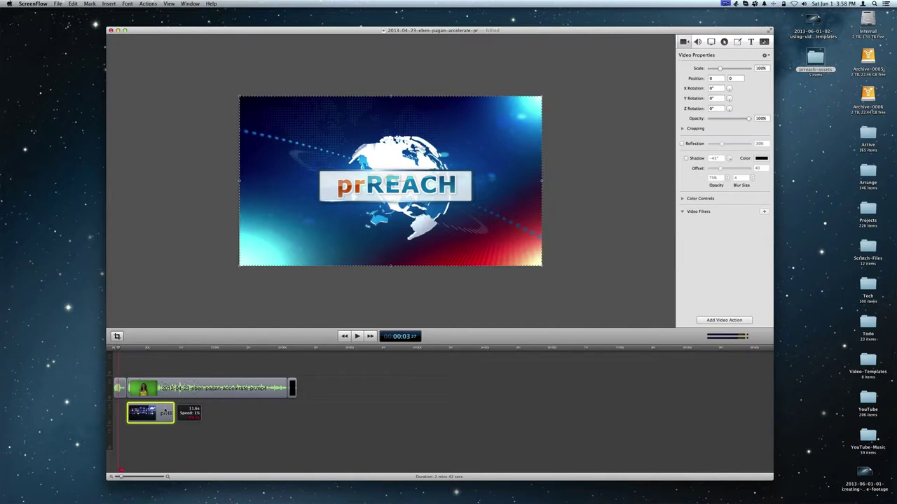
pyautogui.moveTo(127, 476); pyautogui.dragTo(129, 477)
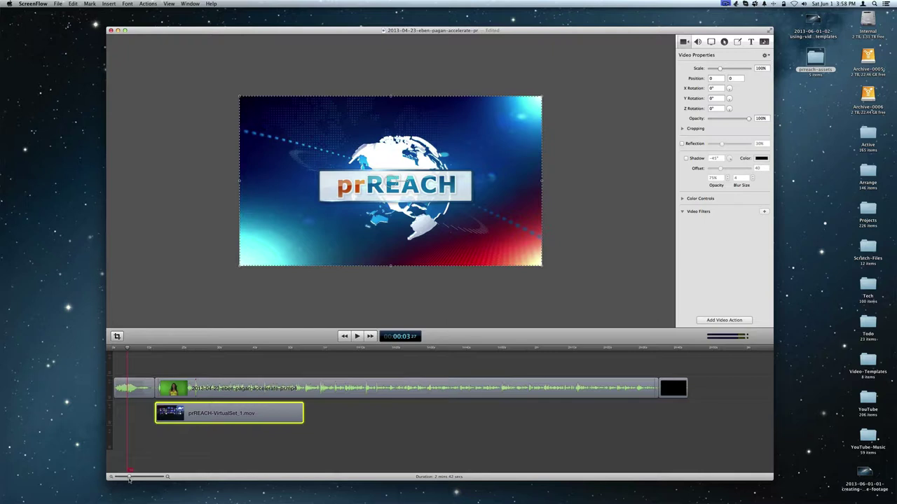
pyautogui.moveTo(135, 478); pyautogui.dragTo(139, 477)
pyautogui.moveTo(271, 413)
pyautogui.mouseDown()
pyautogui.moveTo(281, 413)
pyautogui.moveTo(271, 413)
pyautogui.mouseUp()
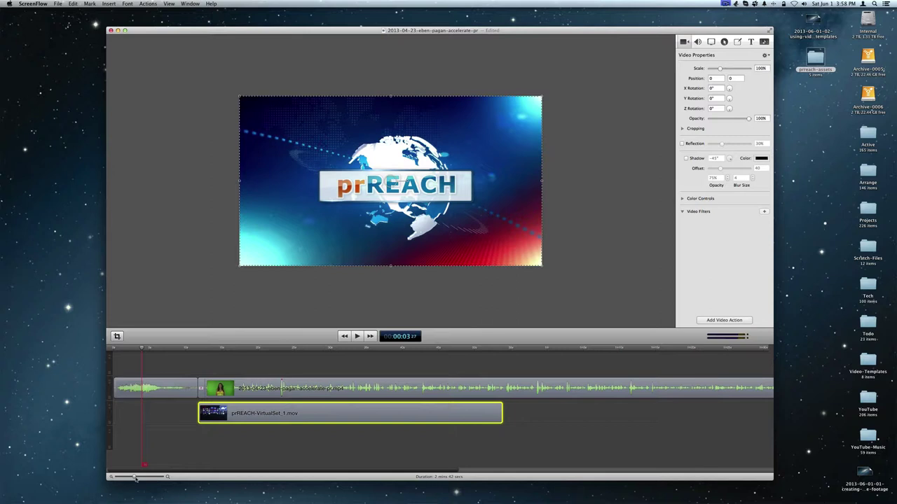
pyautogui.moveTo(130, 478); pyautogui.dragTo(127, 477)
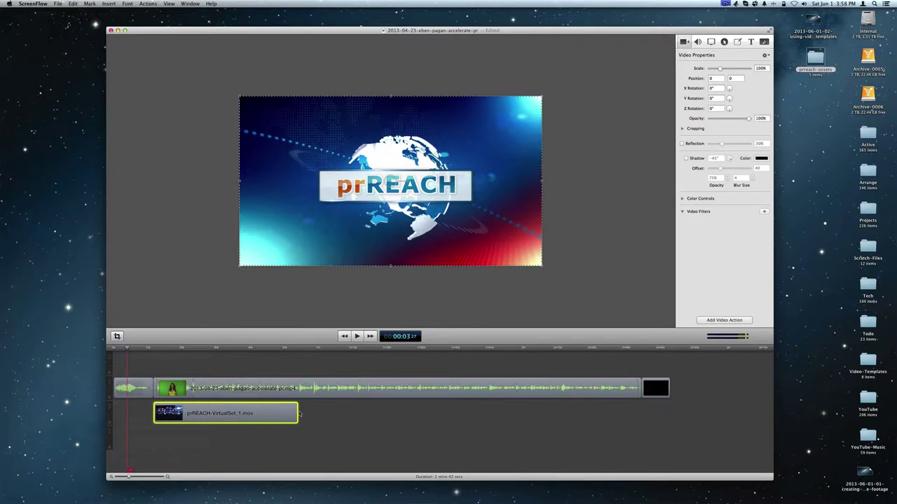
pyautogui.moveTo(295, 413); pyautogui.dragTo(638, 406)
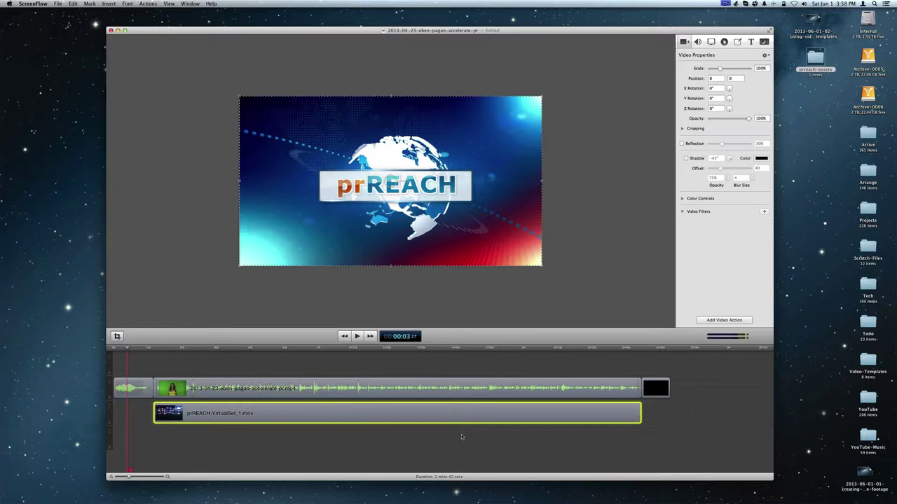
# Add starting and ending transitions to the prREACH-VirtualSet_1.mov clip.
pyautogui.rightClick(384, 416)
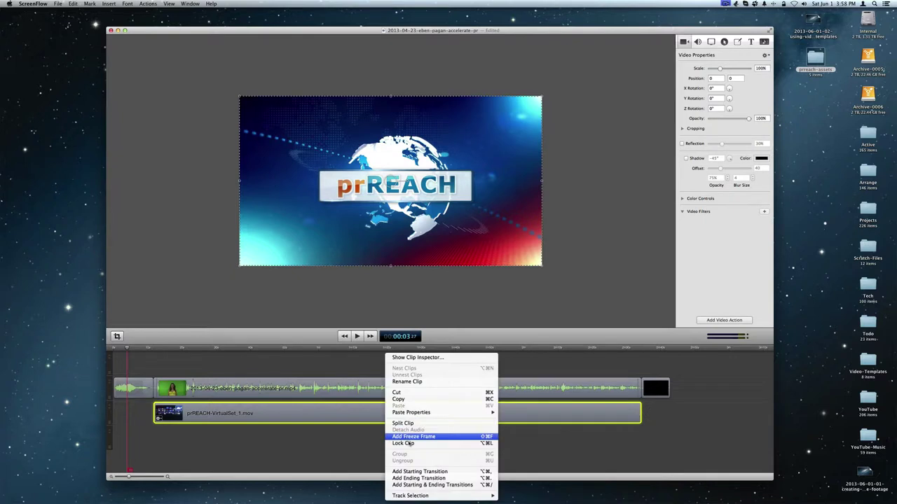
pyautogui.click(406, 486)
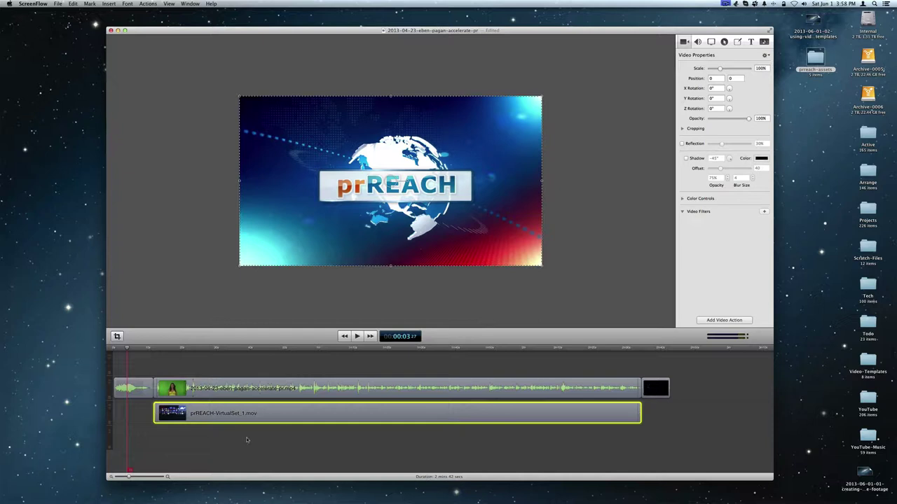
# Play the project from the beginning to about 0:08 to check the intro.
pyautogui.click(346, 337)
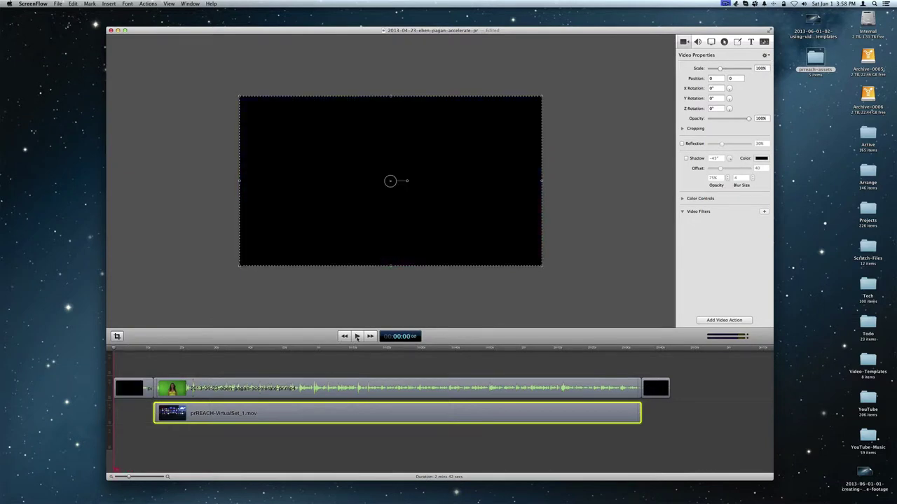
pyautogui.click(356, 336)
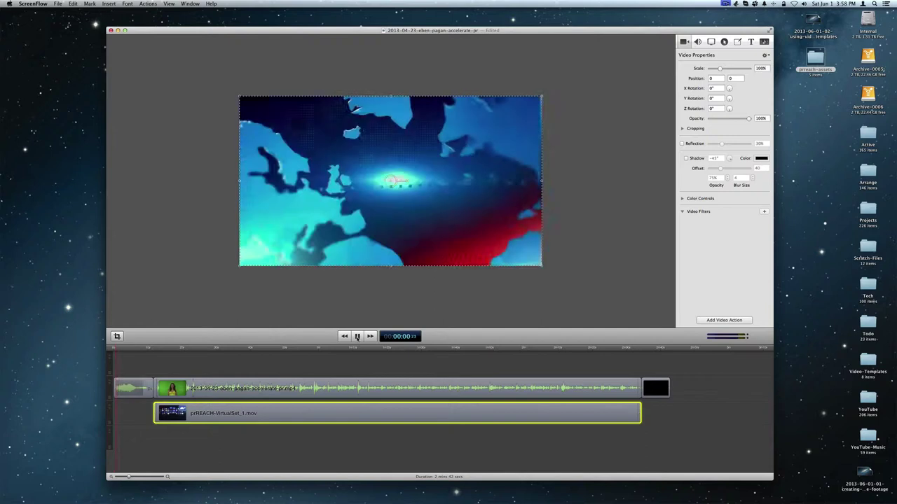
pyautogui.click(393, 308)
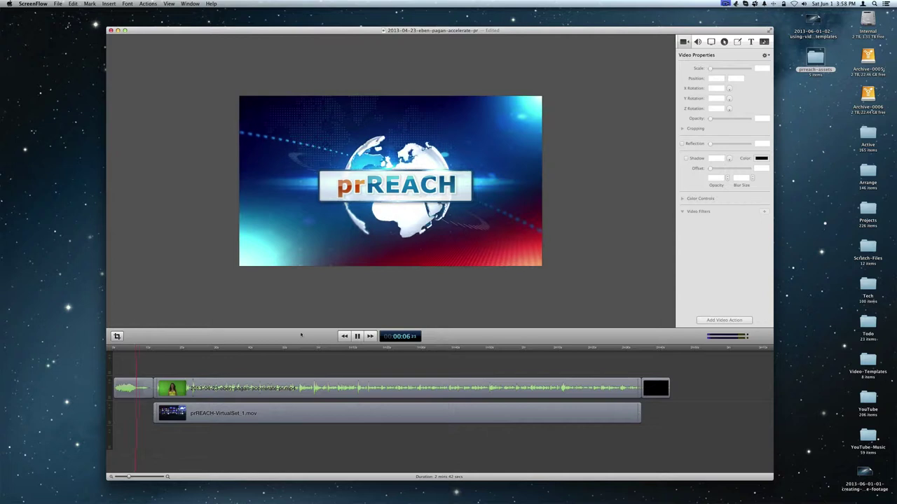
pyautogui.click(357, 337)
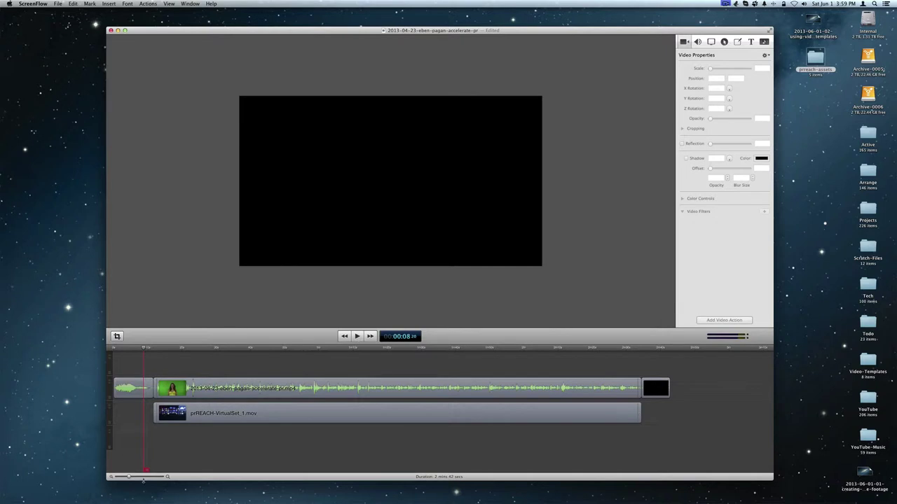
# Replay the end of the intro from about 0:07 and return the playhead to just before 0:07.
pyautogui.click(137, 477)
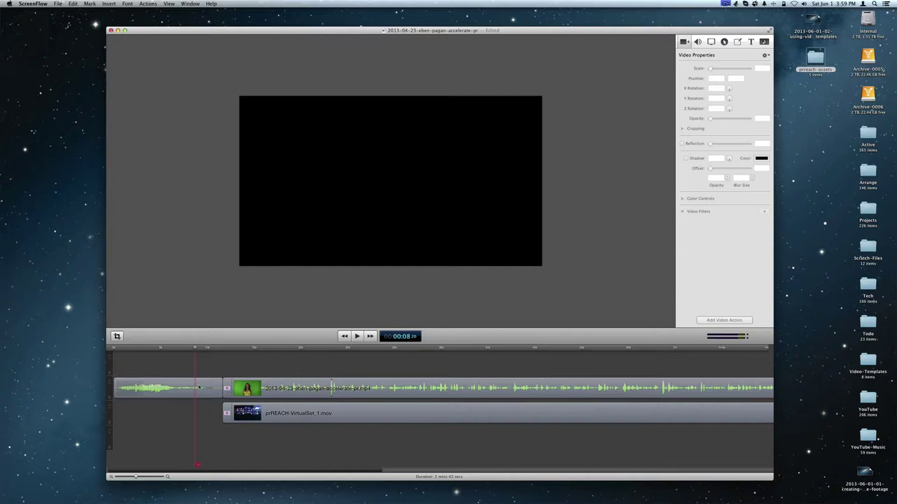
pyautogui.moveTo(195, 355); pyautogui.dragTo(177, 353)
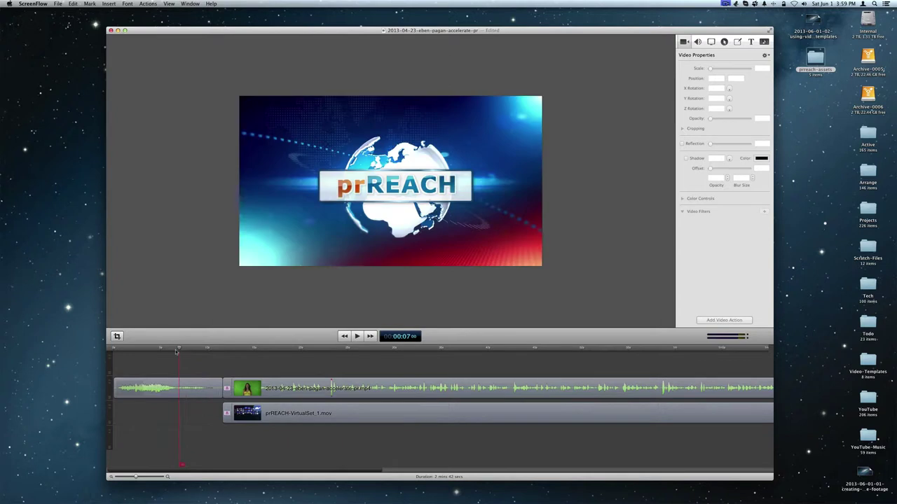
pyautogui.click(357, 336)
pyautogui.click(357, 336)
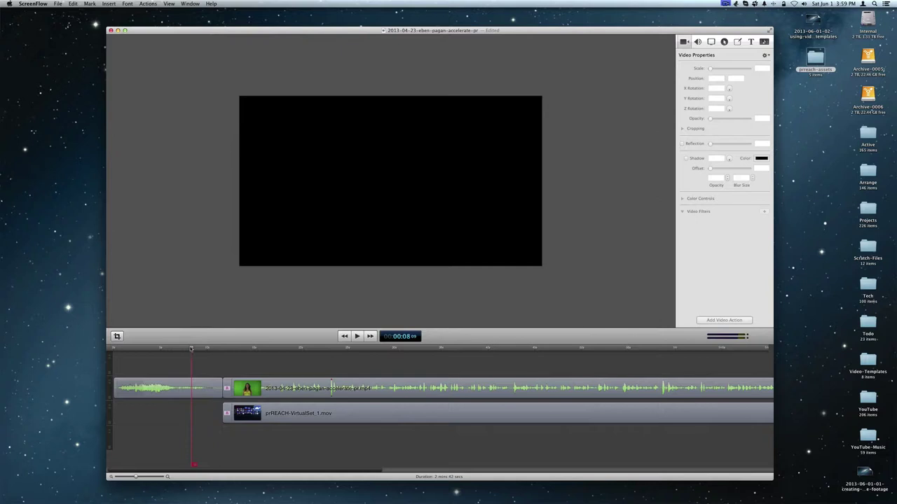
pyautogui.click(186, 349)
pyautogui.moveTo(185, 348); pyautogui.dragTo(179, 348)
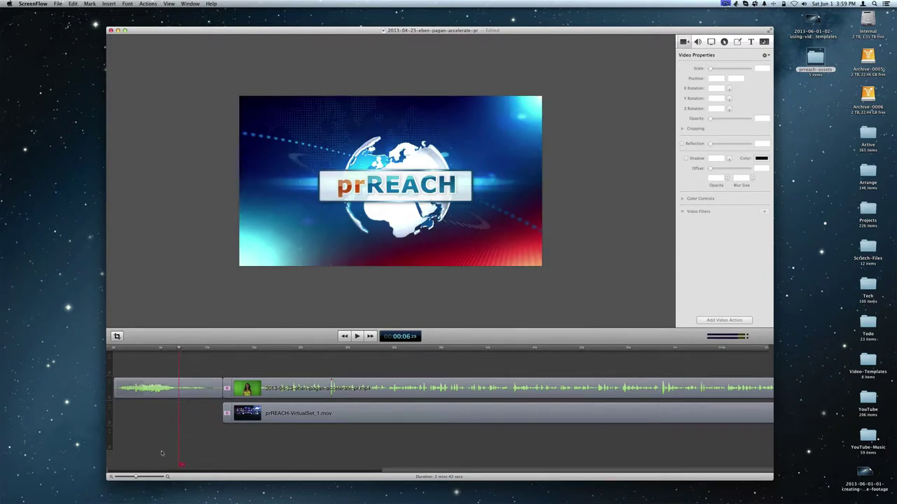
# Try detaching the audio from the prREACH-AE-INTRO clip, play to about 0:08, and undo the detachment.
pyautogui.moveTo(138, 477); pyautogui.dragTo(148, 477)
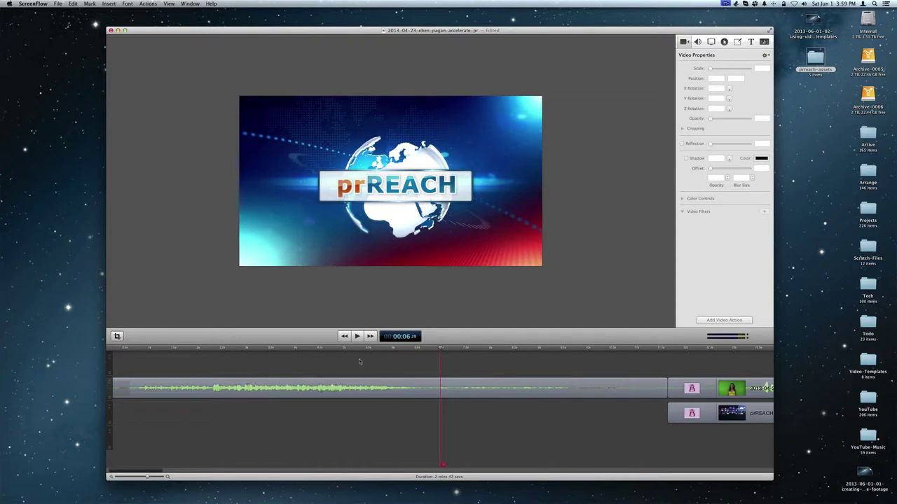
pyautogui.rightClick(386, 391)
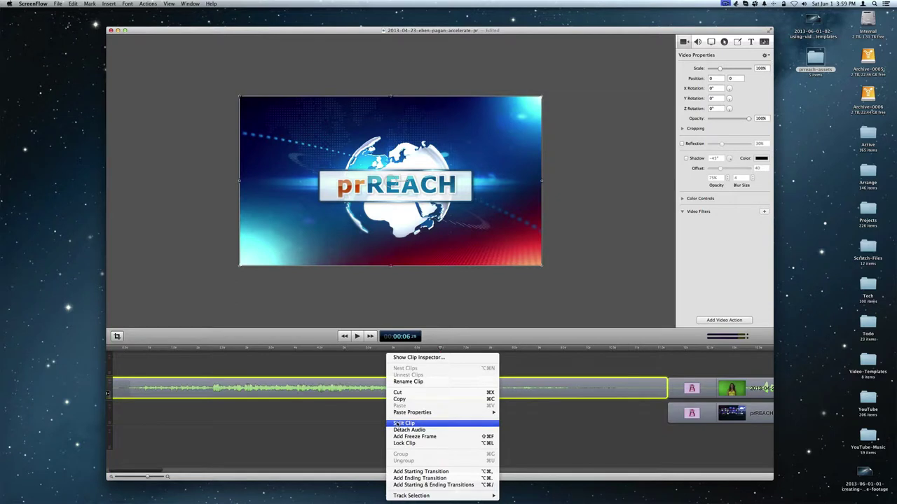
pyautogui.click(329, 425)
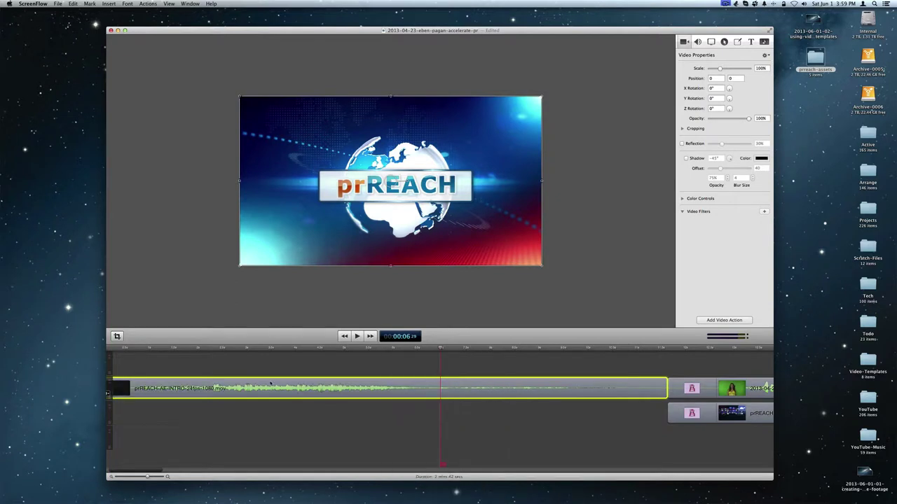
pyautogui.click(58, 3)
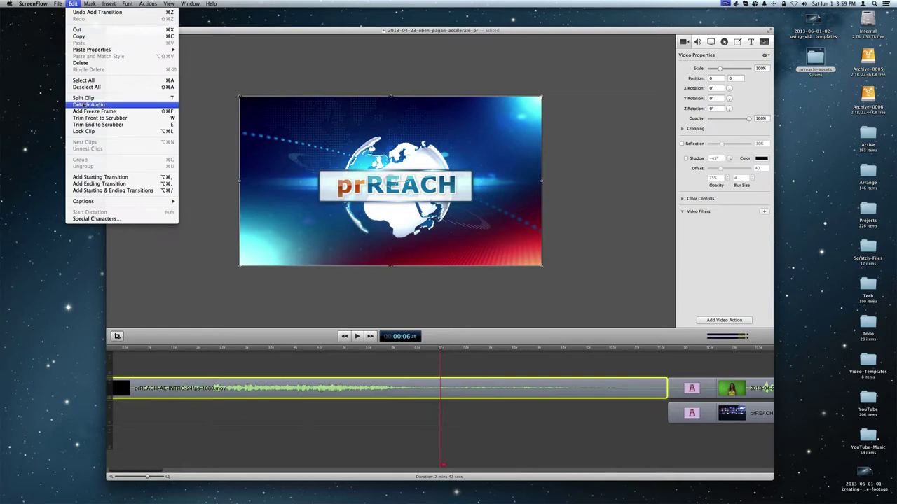
pyautogui.click(84, 104)
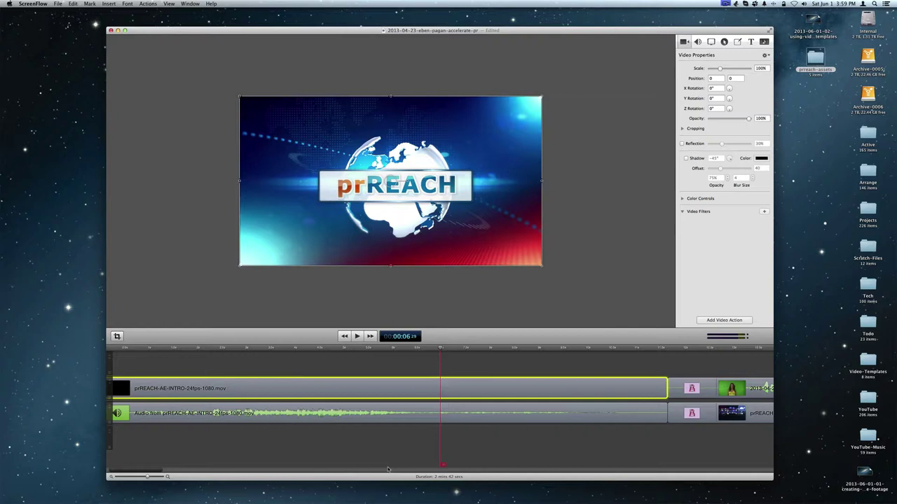
pyautogui.click(357, 336)
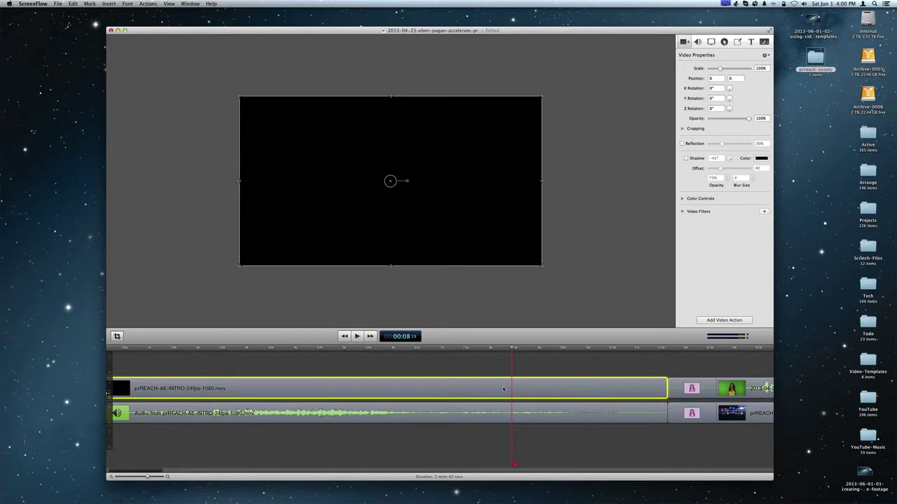
pyautogui.press('super+z')
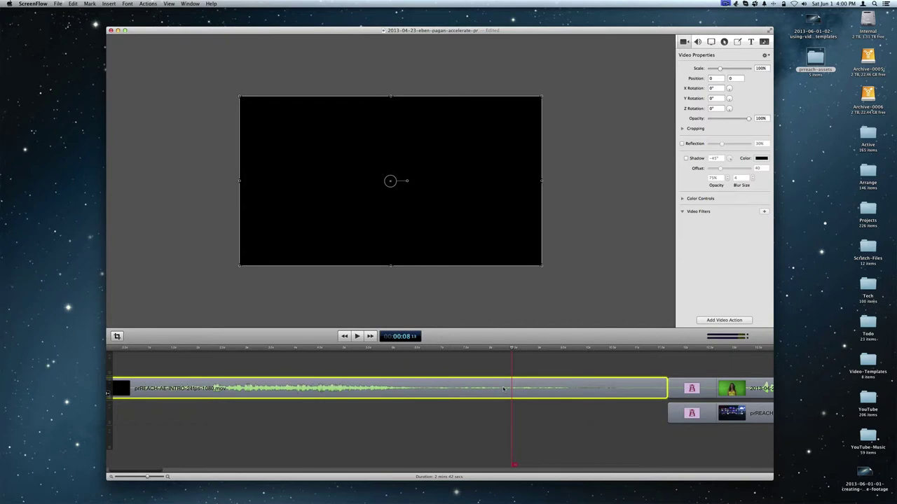
# Split the intro clip at about 0:08 and delete the part after the playhead.
pyautogui.press('t')
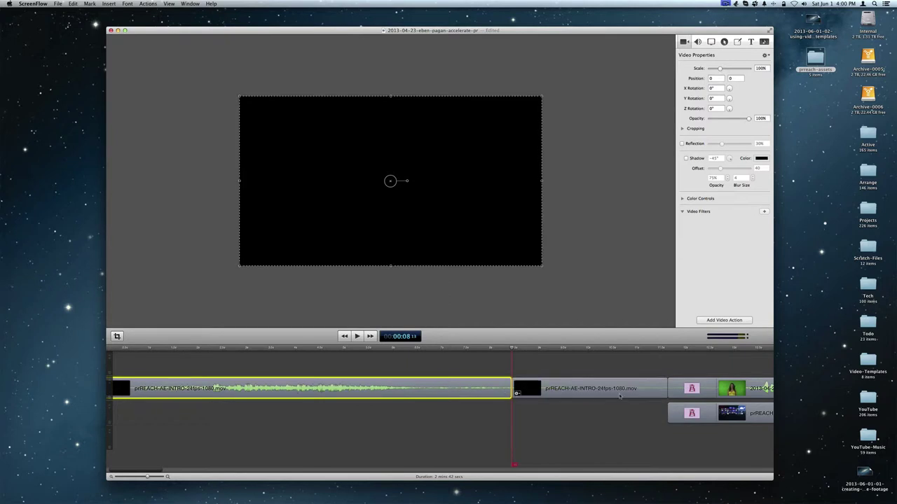
pyautogui.click(619, 396)
pyautogui.press('Delete')
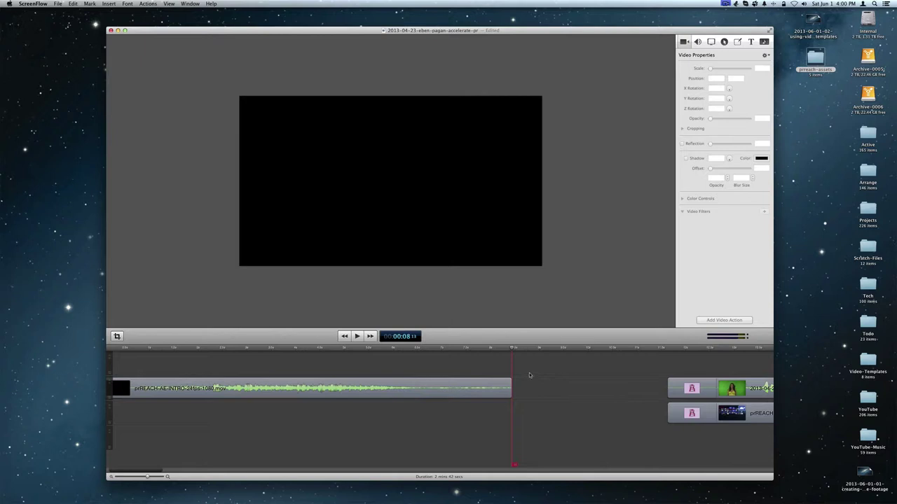
# Replay the last second of the shortened intro from about 0:07 to find where the logo cuts to black.
pyautogui.moveTo(512, 346); pyautogui.dragTo(460, 346)
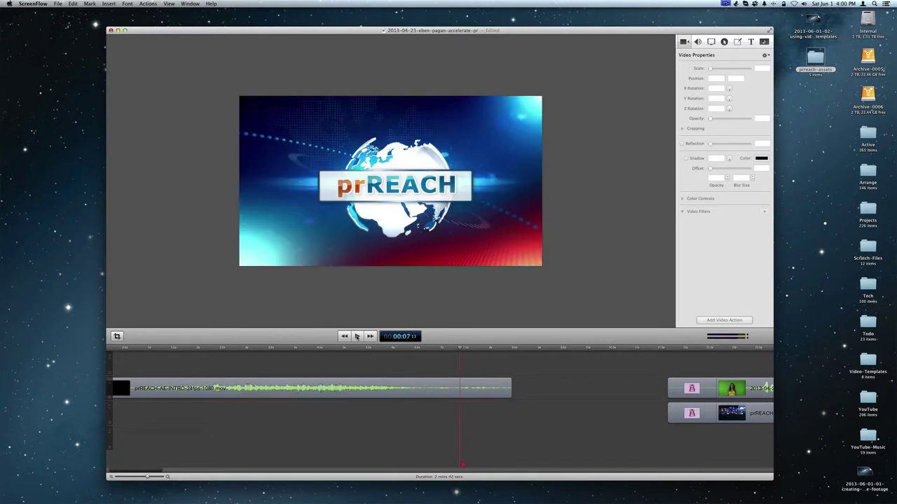
pyautogui.click(357, 336)
pyautogui.click(356, 336)
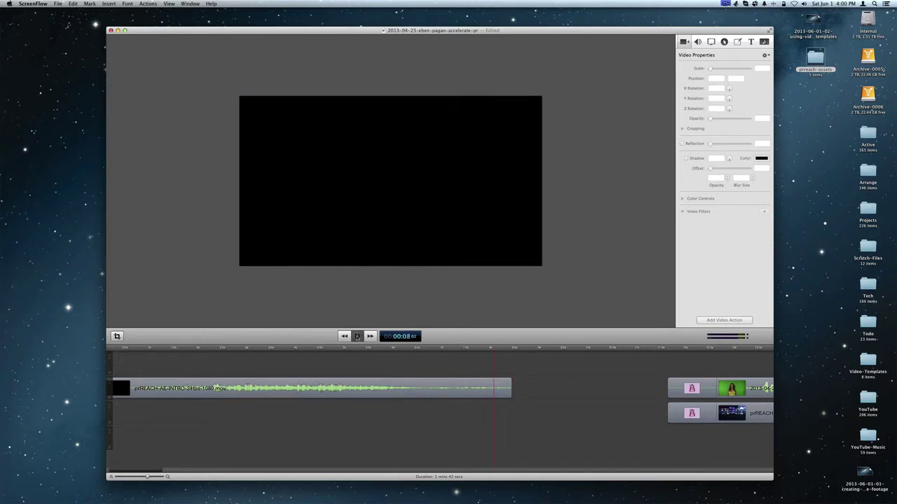
pyautogui.click(475, 348)
pyautogui.click(465, 348)
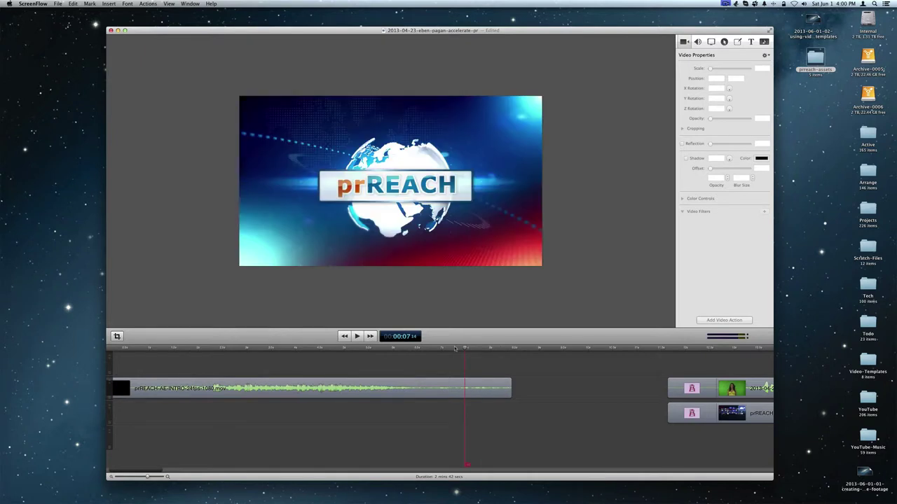
pyautogui.click(357, 336)
pyautogui.click(356, 336)
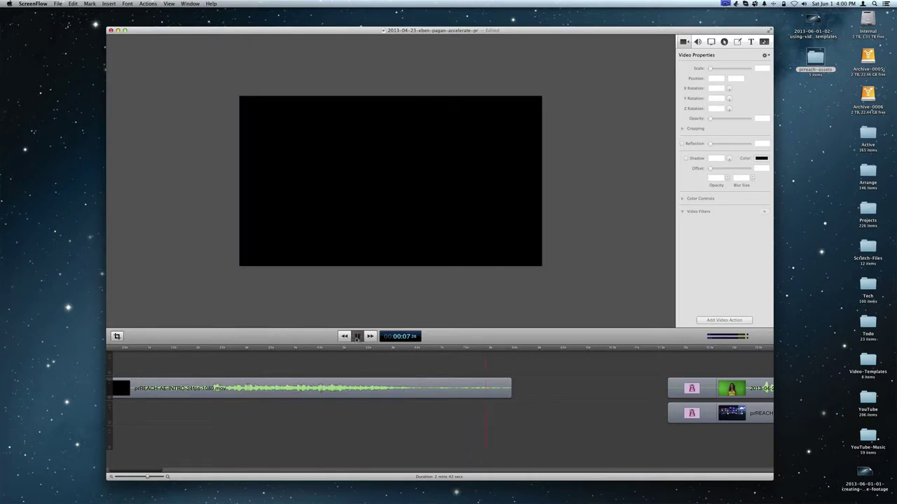
# Try splitting the intro clip at about 0:07.5 and deleting the part after the playhead, and replay the shortened ending.
pyautogui.click(467, 348)
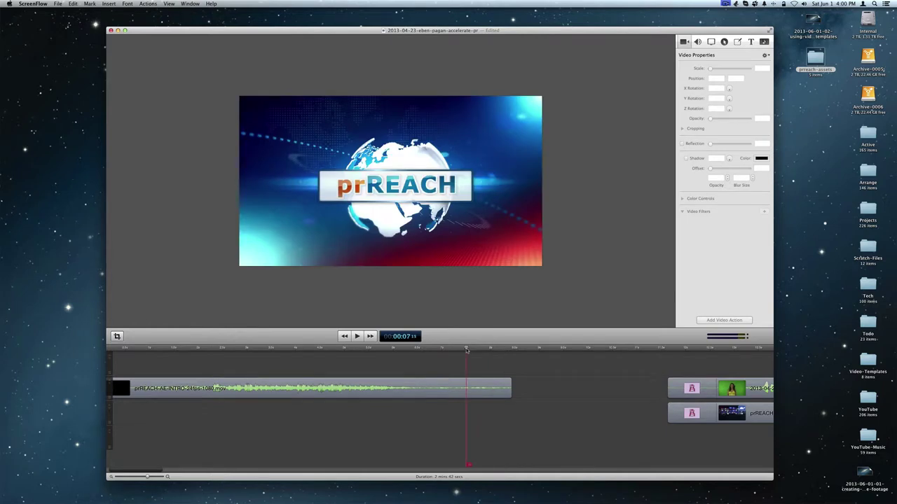
pyautogui.press('t')
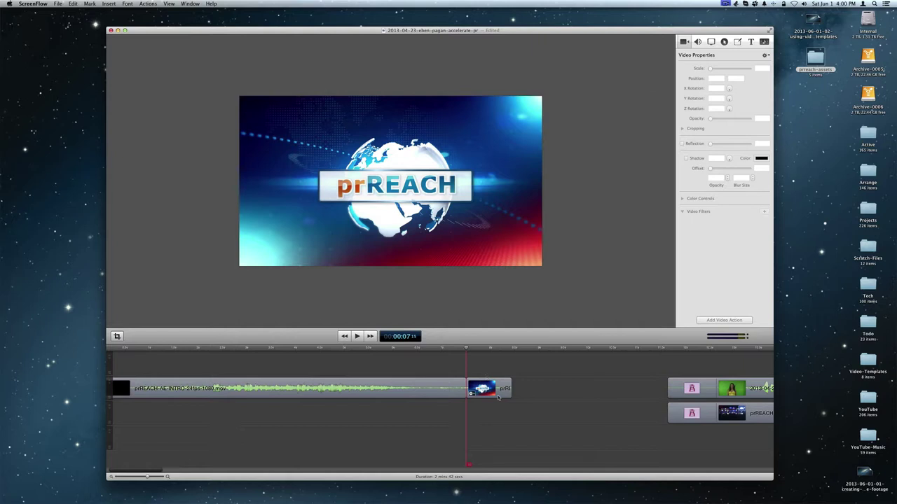
pyautogui.click(498, 397)
pyautogui.click(449, 348)
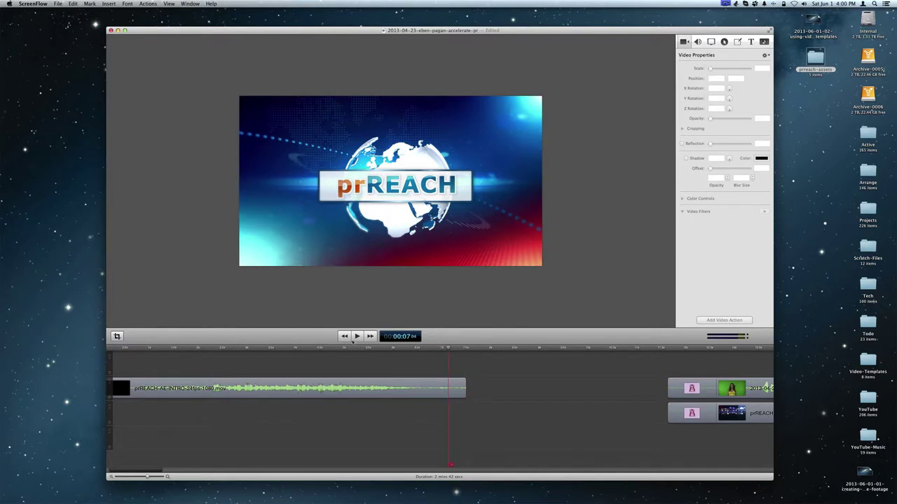
pyautogui.click(357, 336)
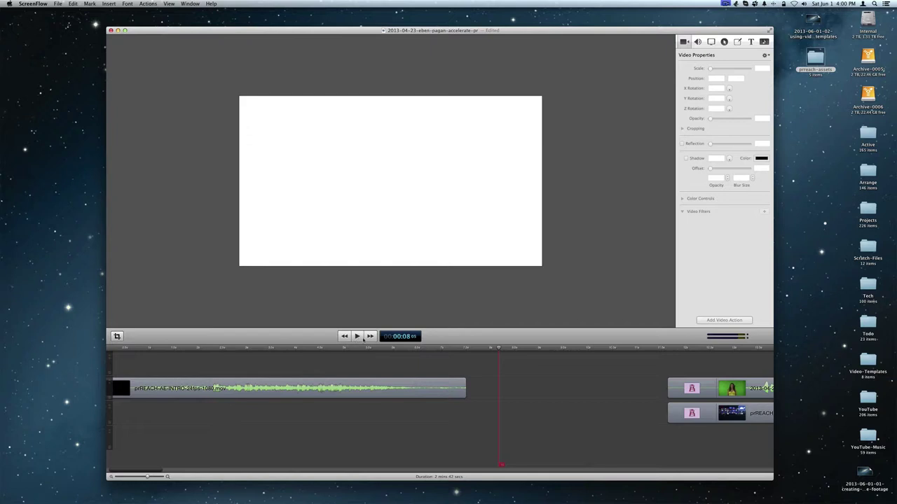
# Examine the intro clip's commands, audio properties and available audio filters for a way to fade its sound.
pyautogui.click(459, 389)
pyautogui.rightClick(458, 389)
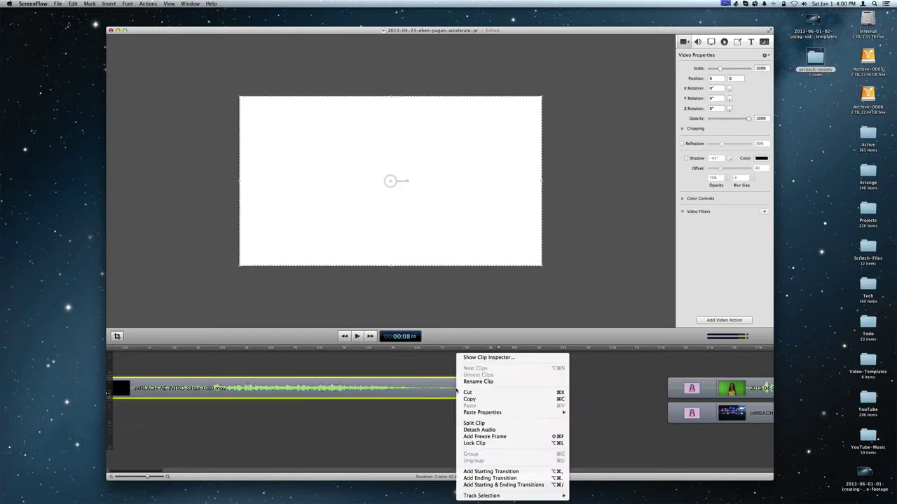
pyautogui.click(609, 387)
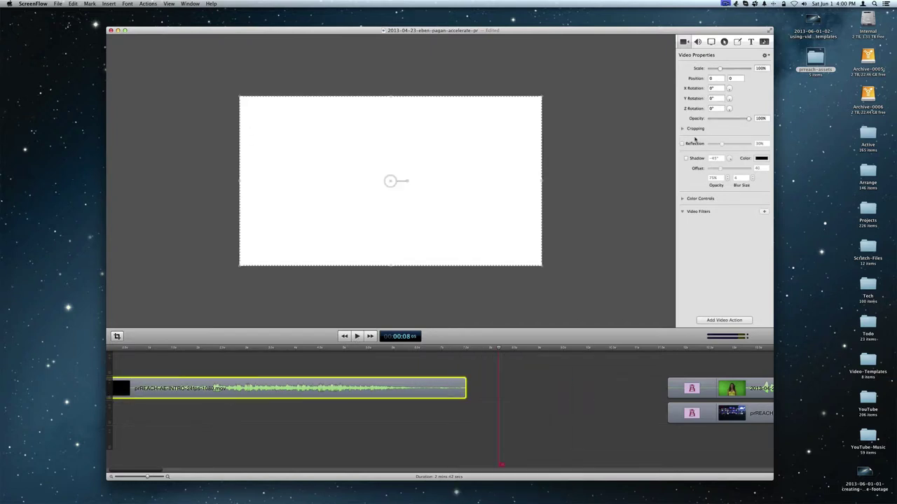
pyautogui.click(697, 42)
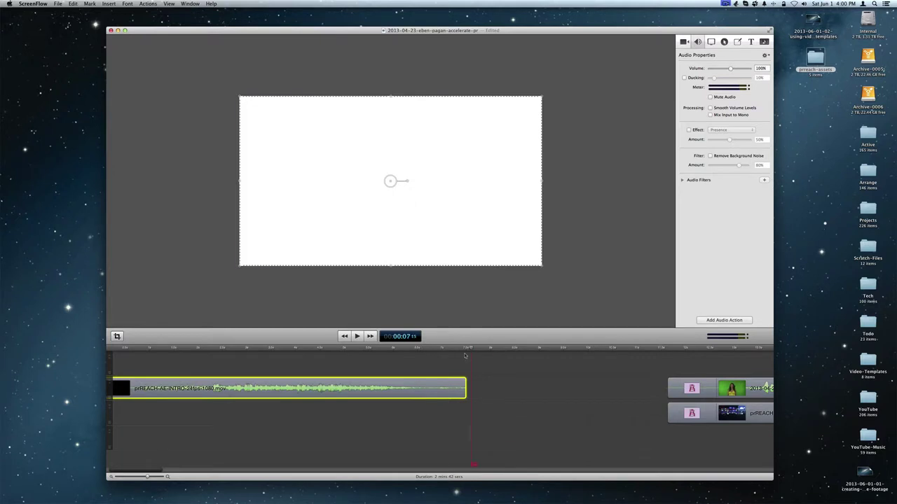
pyautogui.moveTo(499, 350); pyautogui.dragTo(442, 358)
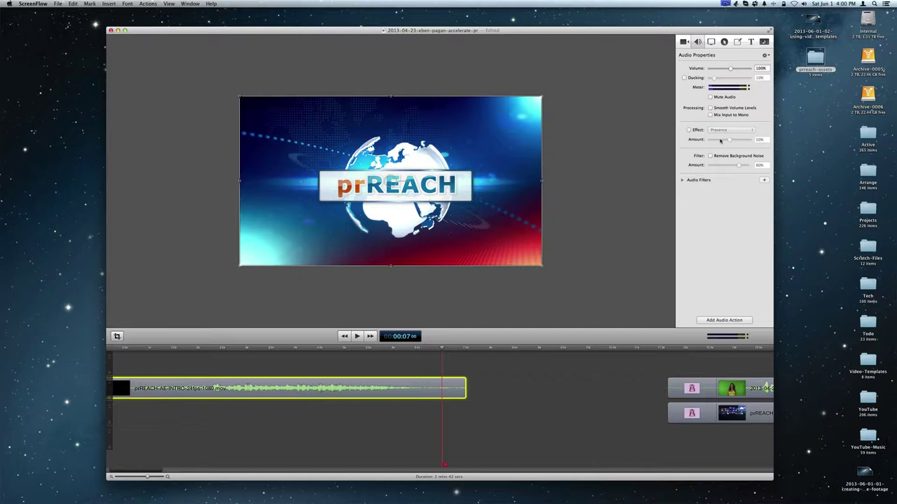
pyautogui.click(763, 180)
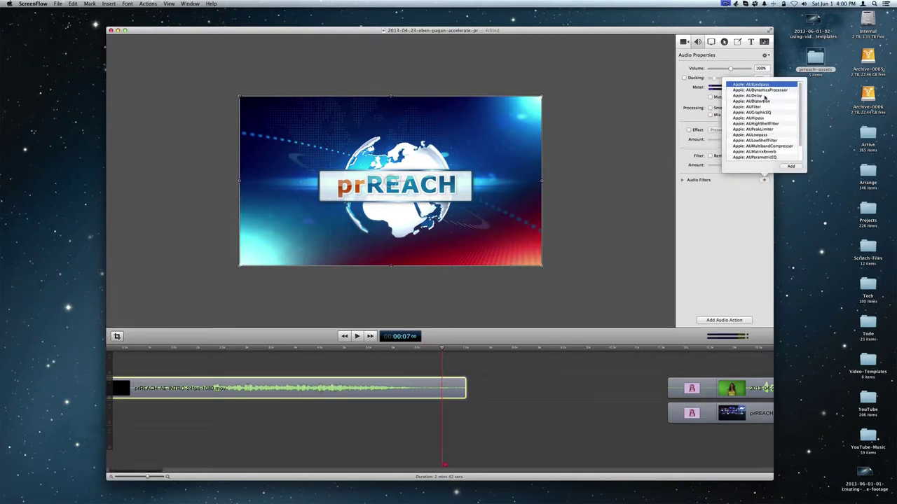
pyautogui.scroll(-2, 766, 120)
pyautogui.scroll(-2, 766, 121)
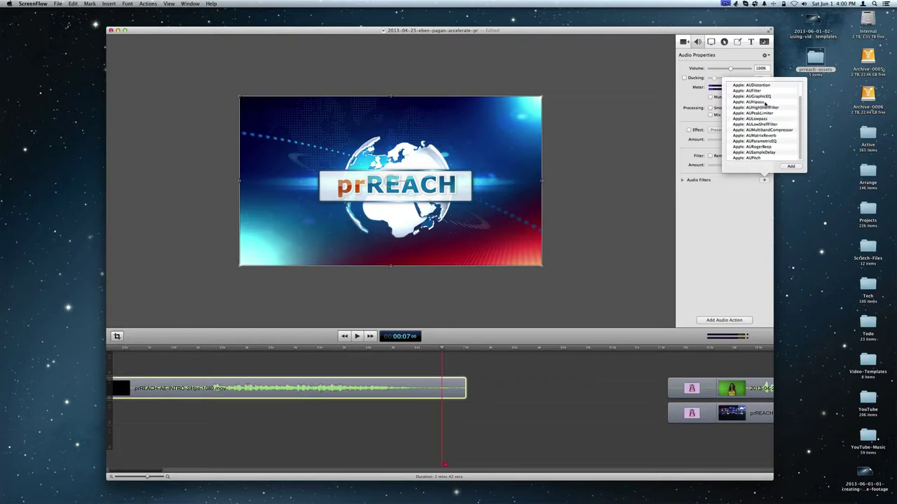
pyautogui.scroll(3, 765, 105)
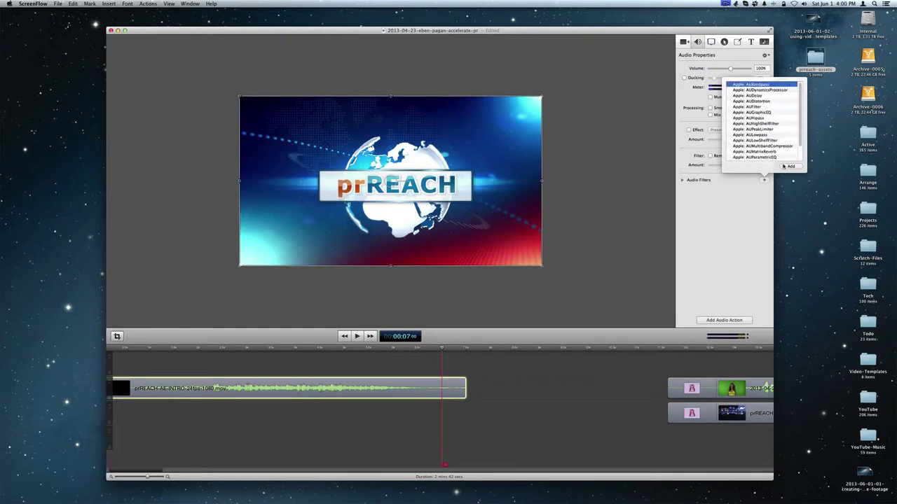
pyautogui.click(729, 218)
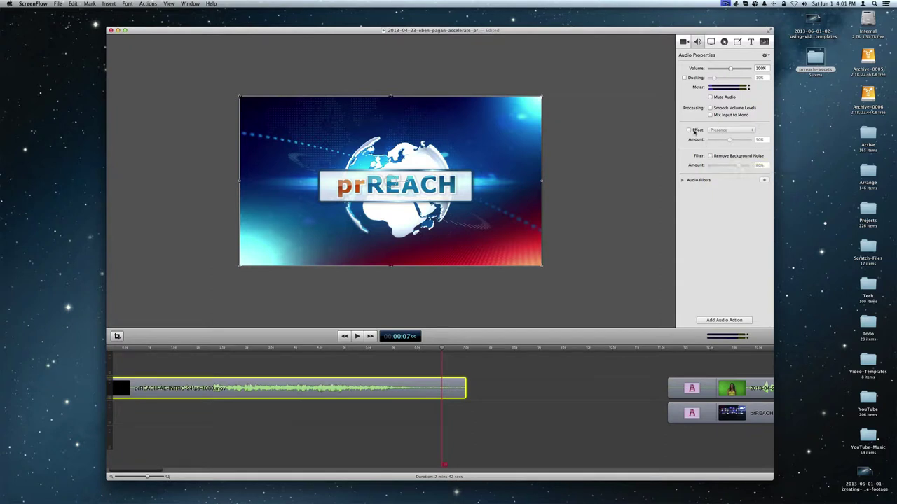
# Try enabling the Presence audio effect on the intro clip and look through the other available effects.
pyautogui.click(689, 131)
pyautogui.click(713, 130)
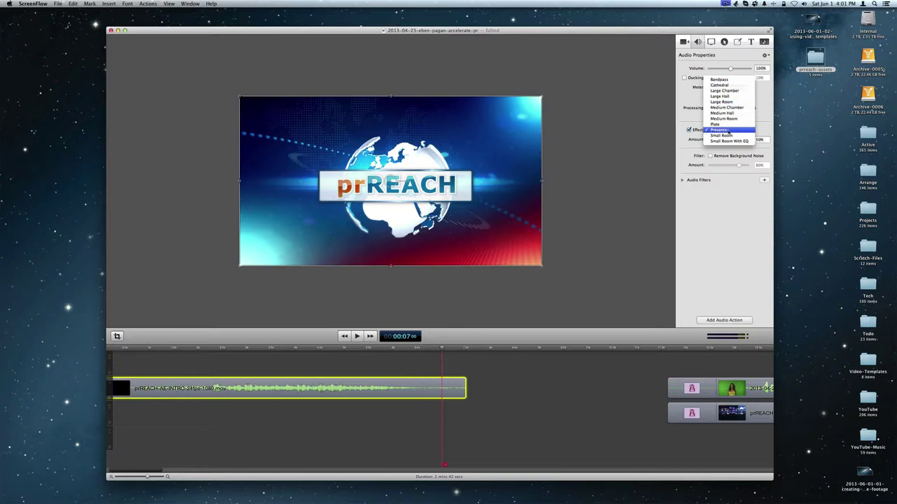
pyautogui.click(729, 206)
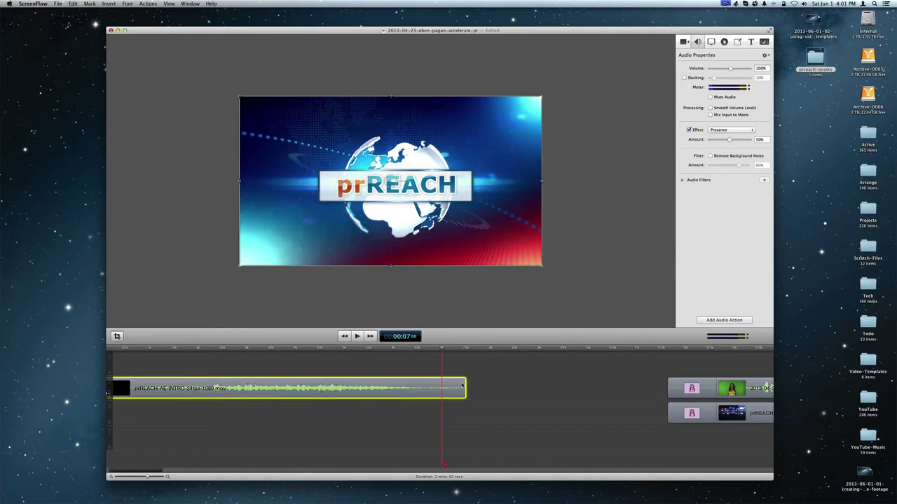
# Try detaching the audio from the prREACH-AE-INTRO clip.
pyautogui.rightClick(461, 384)
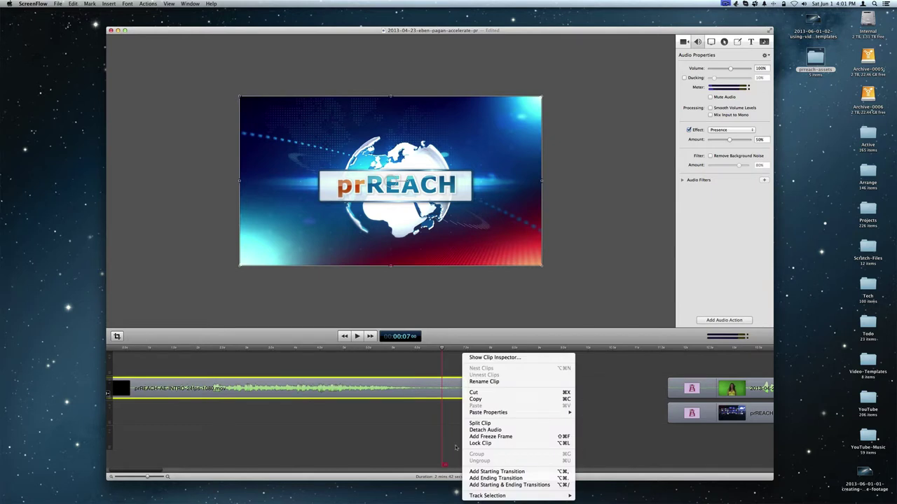
pyautogui.click(436, 429)
pyautogui.rightClick(439, 385)
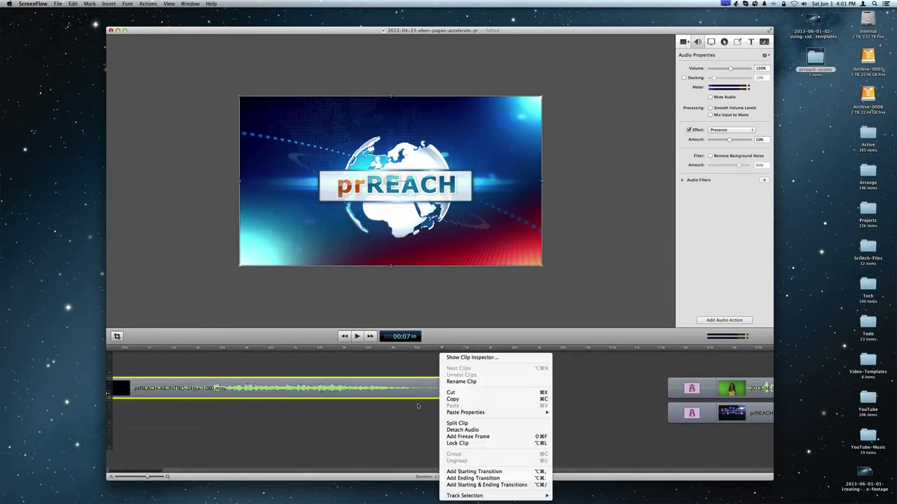
pyautogui.click(400, 397)
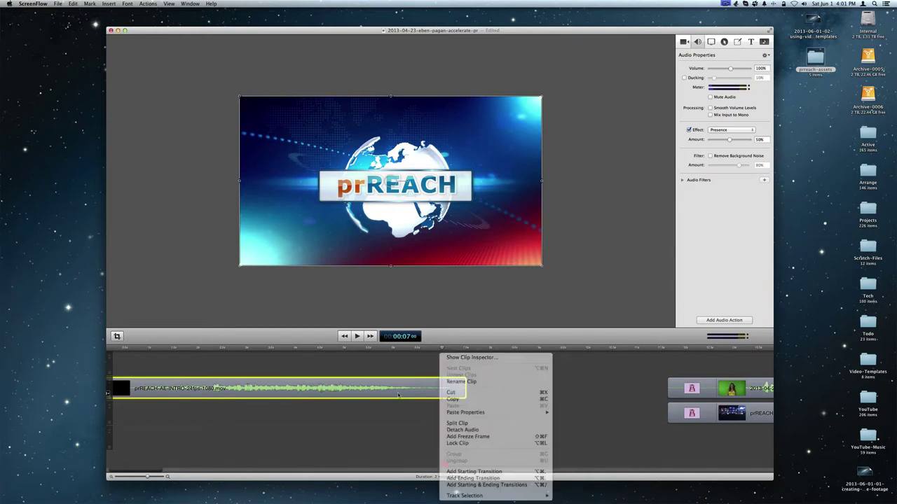
pyautogui.click(58, 3)
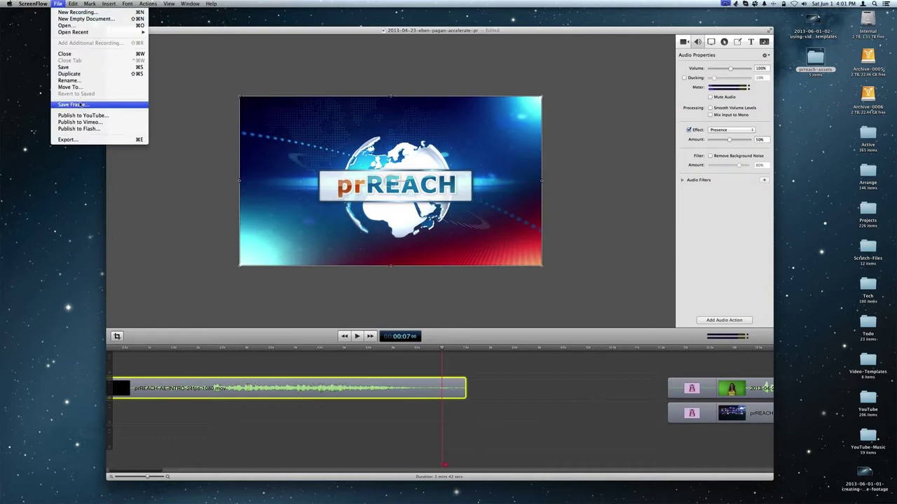
pyautogui.moveTo(73, 3)
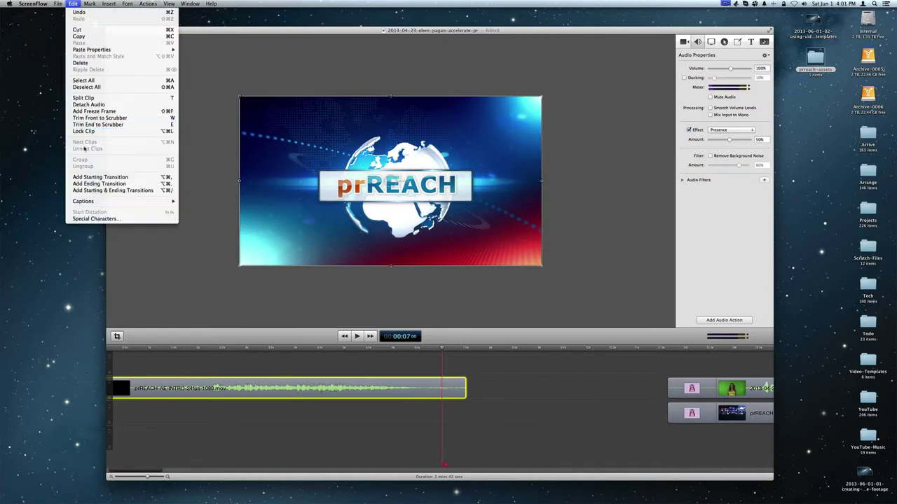
pyautogui.click(88, 104)
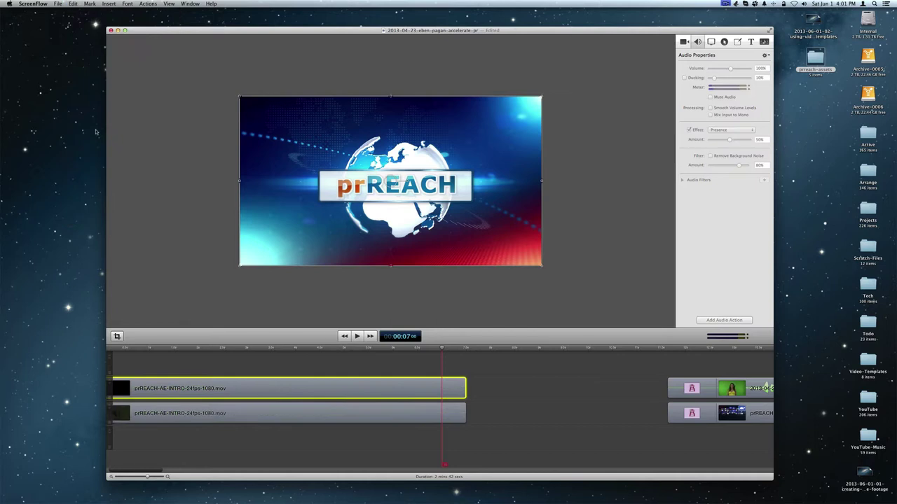
# Try adding an ending transition to the detached intro audio and play its end from about 0:07.
pyautogui.click(414, 413)
pyautogui.rightClick(422, 416)
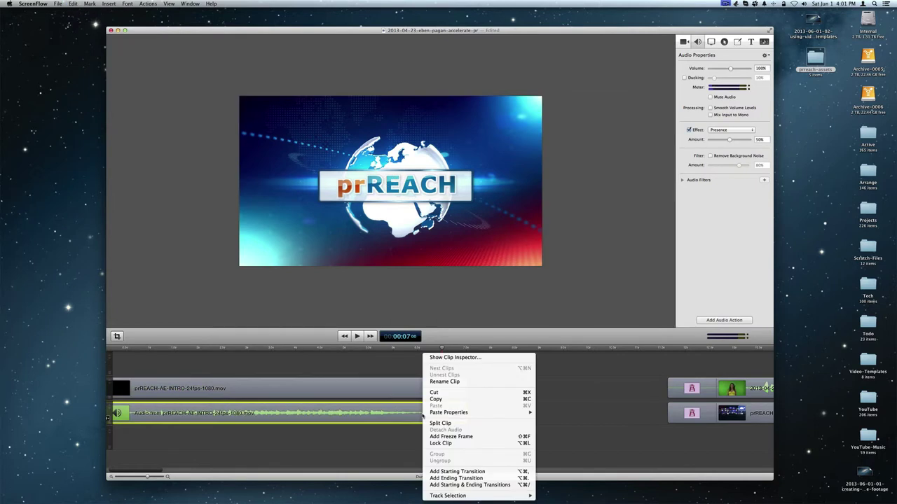
pyautogui.click(465, 485)
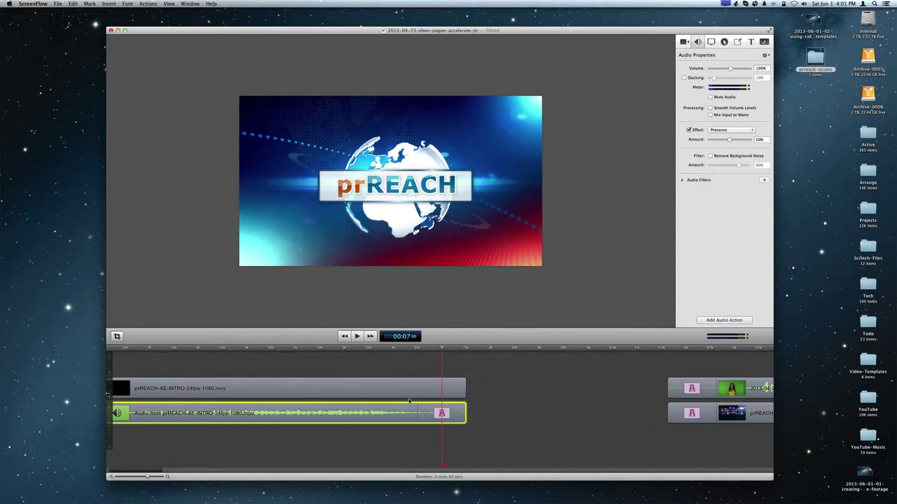
pyautogui.click(411, 356)
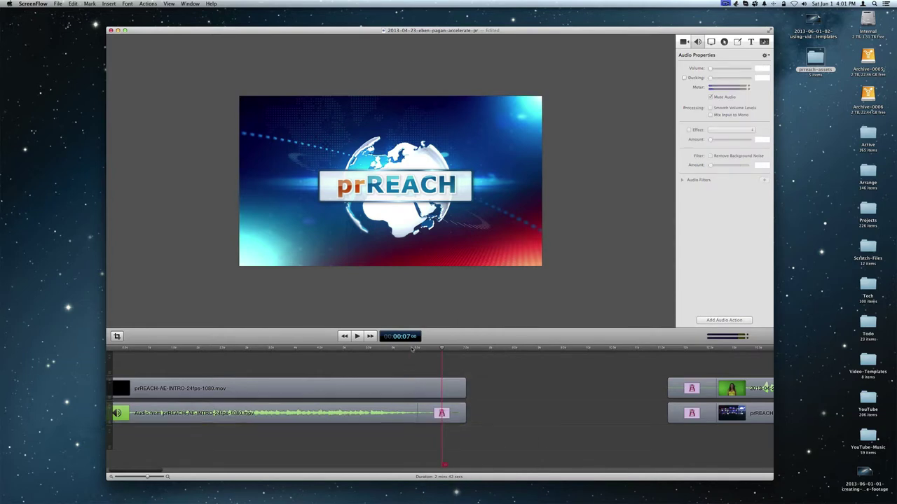
pyautogui.click(358, 336)
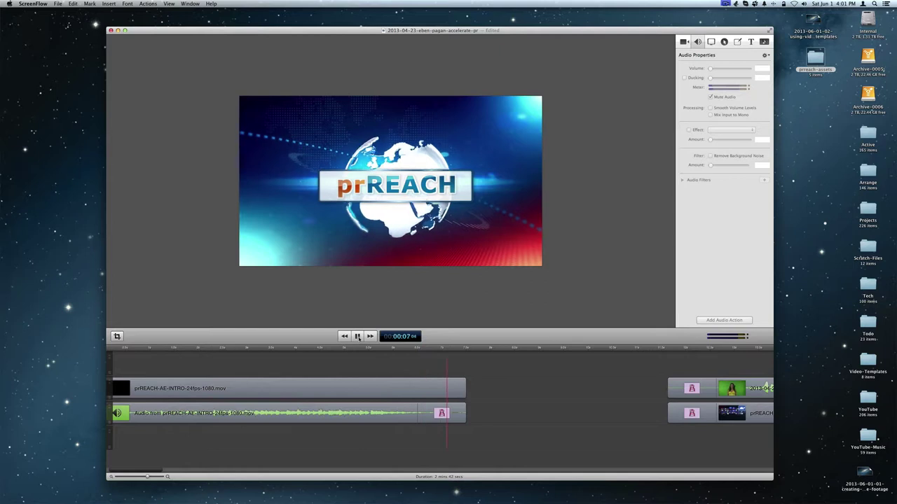
pyautogui.click(358, 336)
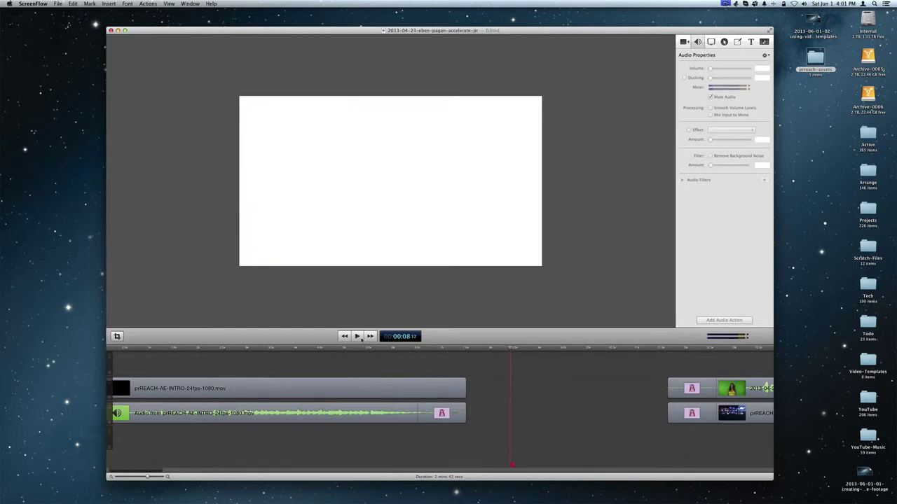
# Undo the recent edits back to before the intro clip was split at about 0:07.5.
pyautogui.click(462, 382)
pyautogui.click(487, 379)
pyautogui.press('super+z')
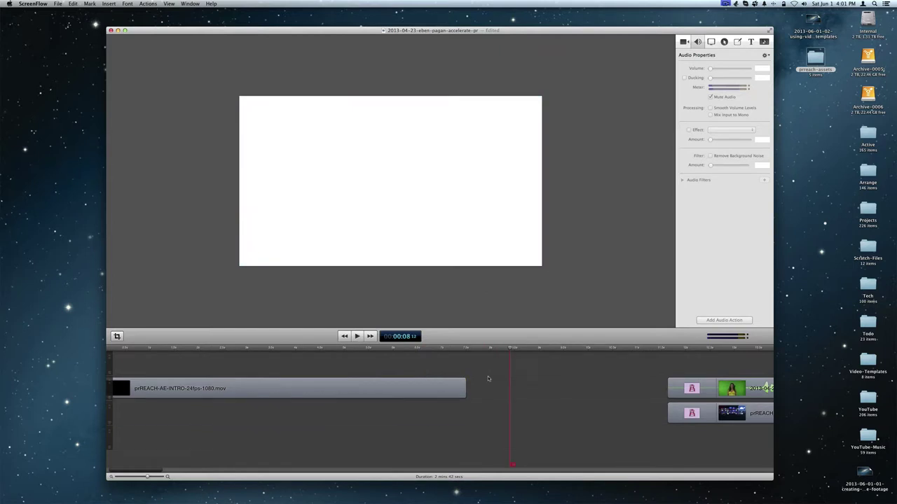
pyautogui.press('super+z')
pyautogui.press('super+z')
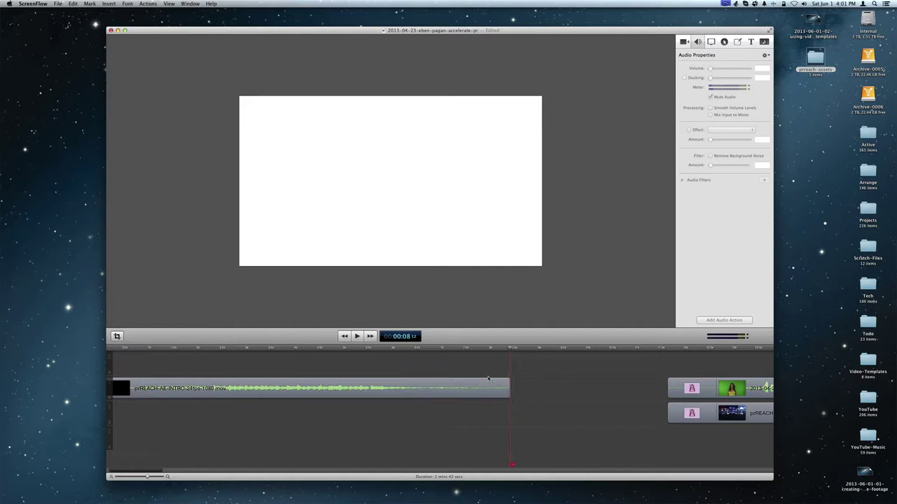
# Replay the restored intro ending from about 0:07.5 and pause just before 0:08.
pyautogui.click(482, 349)
pyautogui.moveTo(482, 348); pyautogui.dragTo(466, 348)
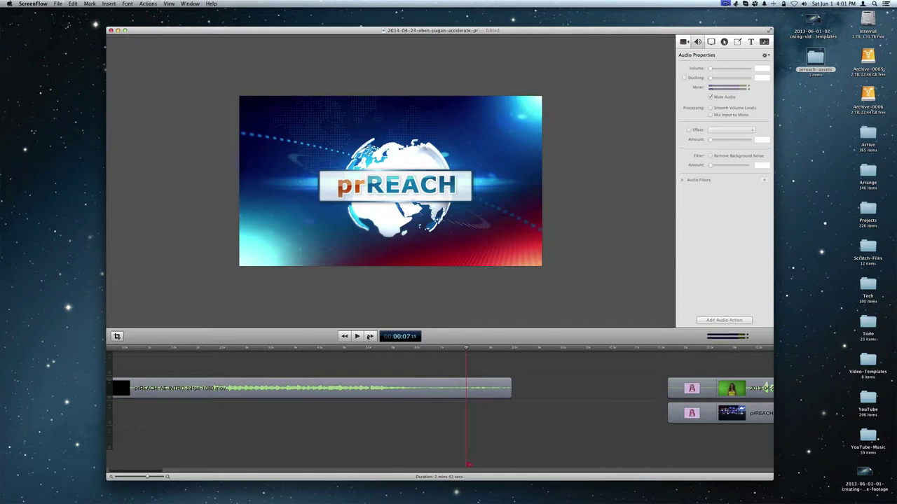
pyautogui.click(357, 336)
pyautogui.click(357, 336)
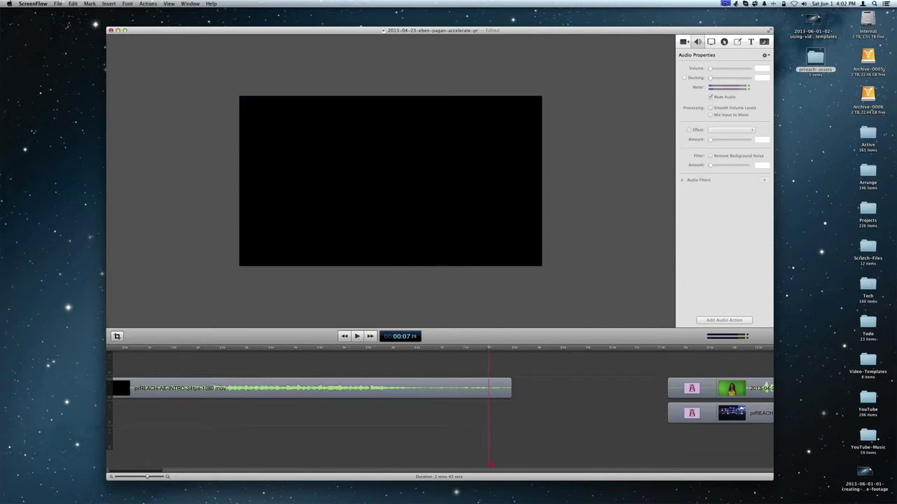
# Step frame by frame through the intro just after 0:07.5 to find the exact frame where the logo cuts to black.
pyautogui.moveTo(147, 476); pyautogui.dragTo(152, 477)
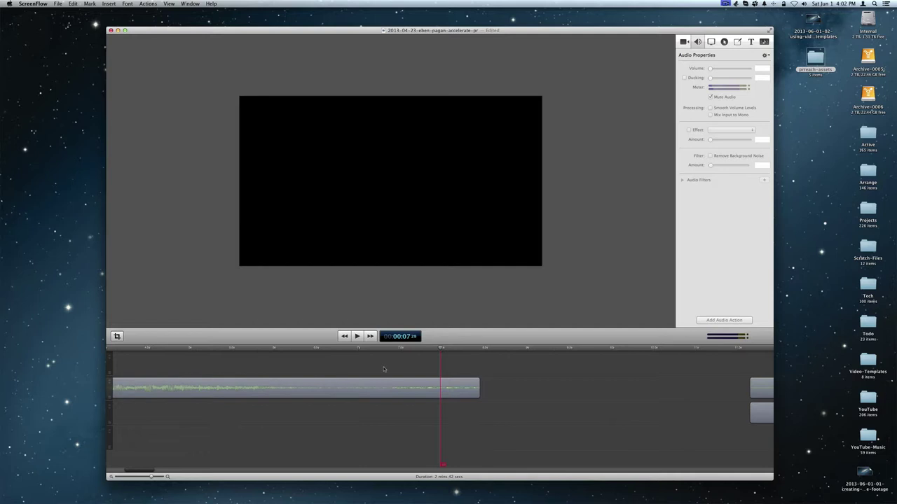
pyautogui.click(402, 350)
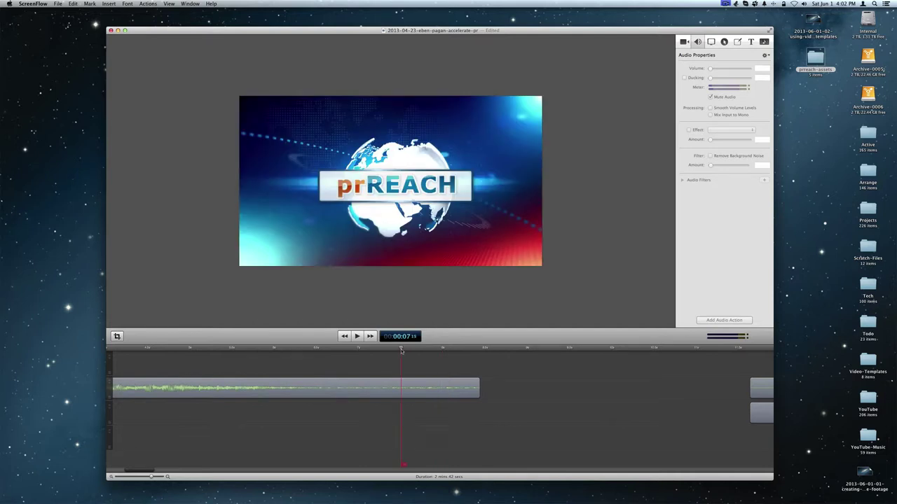
pyautogui.press('Right')
pyautogui.press('Right')
pyautogui.press('Right')
pyautogui.press('Left')
pyautogui.press('Left')
pyautogui.press('Right')
pyautogui.press('Left')
pyautogui.press('Right')
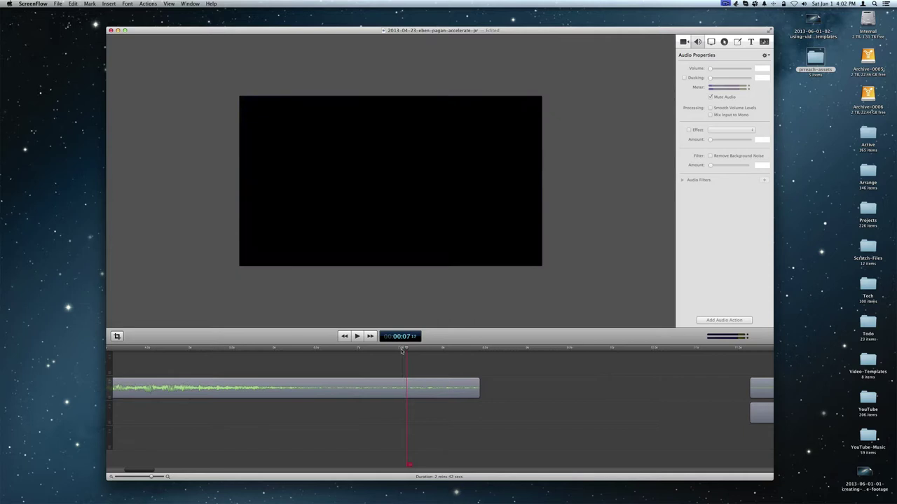
pyautogui.press('Left')
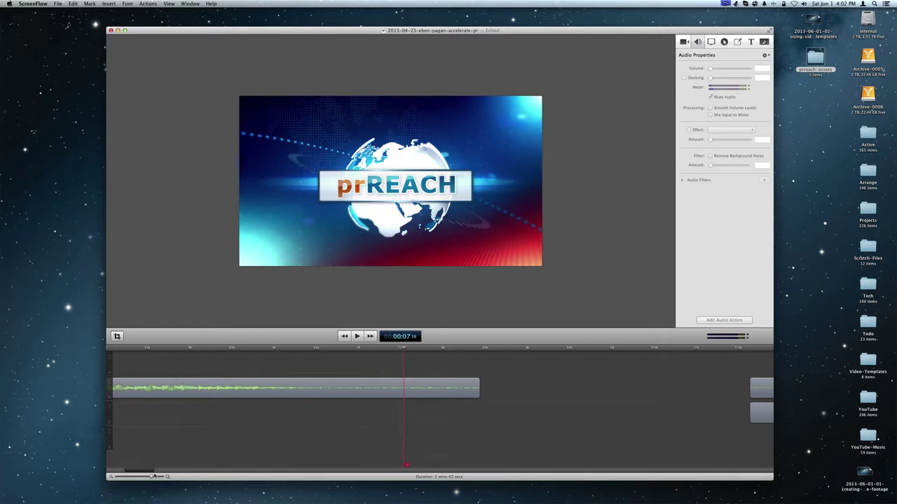
pyautogui.click(168, 477)
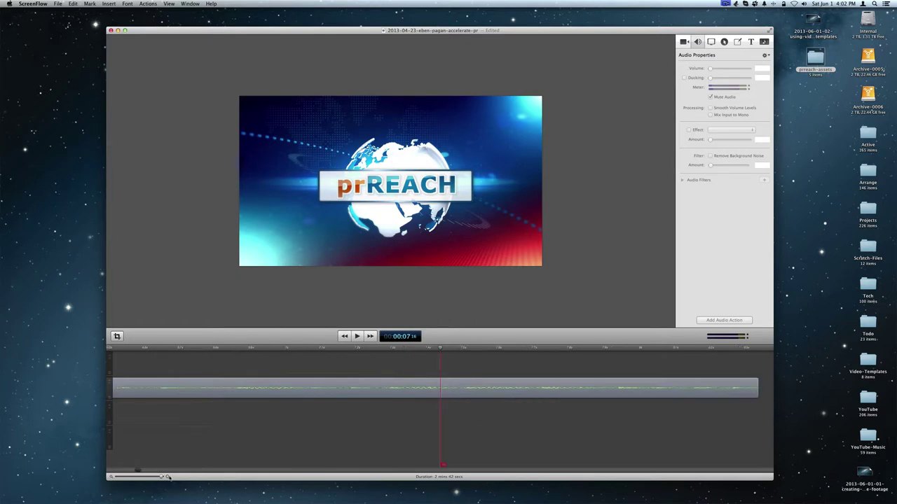
pyautogui.press('Right')
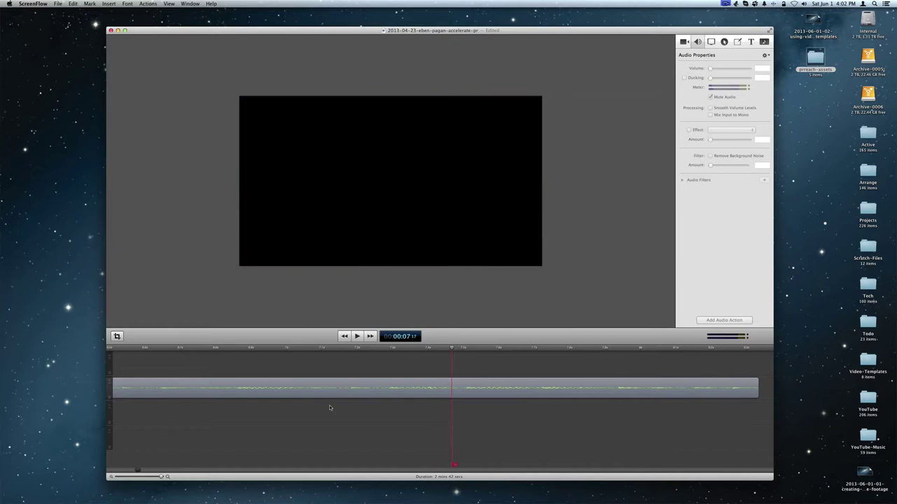
# Split the intro clip at its last logo frame, just after 0:07.5, and delete the black remainder.
pyautogui.press('Left')
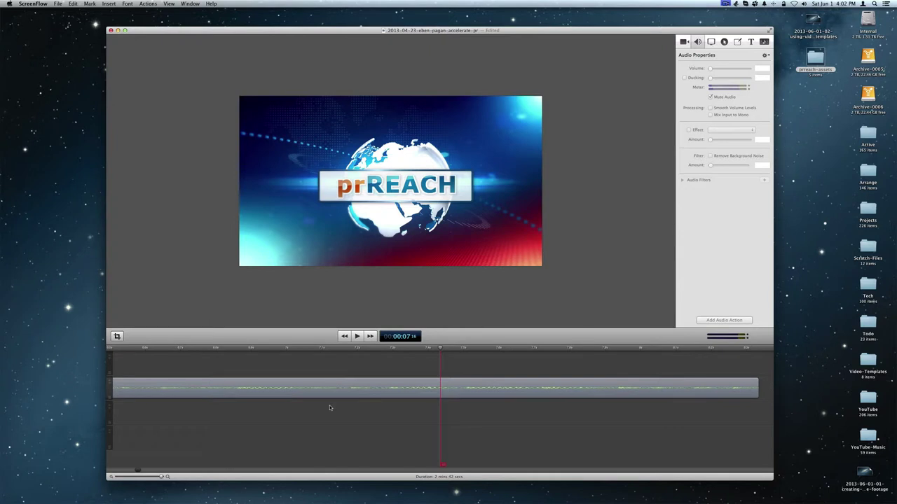
pyautogui.press('Right')
pyautogui.press('Left')
pyautogui.press('t')
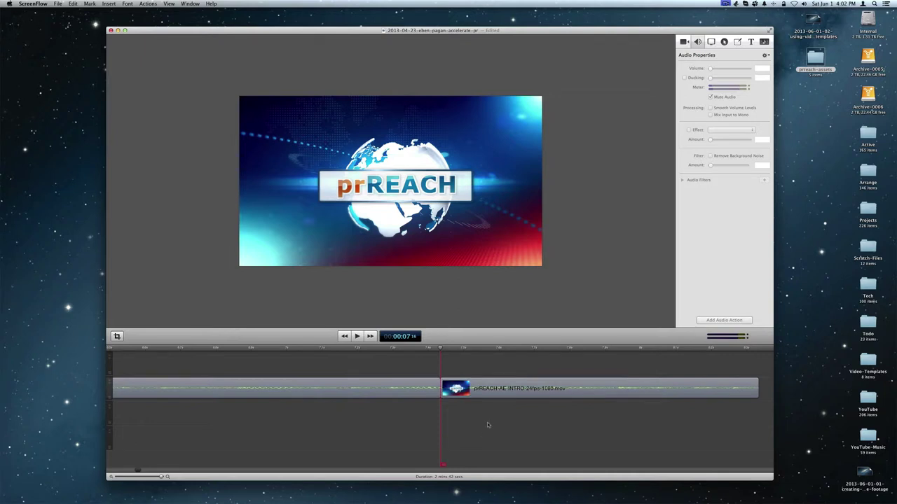
pyautogui.click(494, 389)
pyautogui.press('Delete')
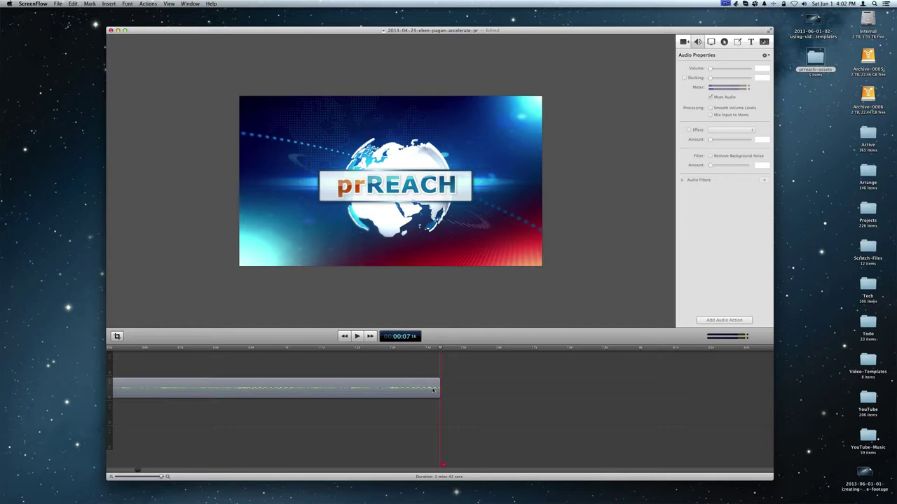
# Detach the audio from the trimmed intro clip.
pyautogui.click(395, 391)
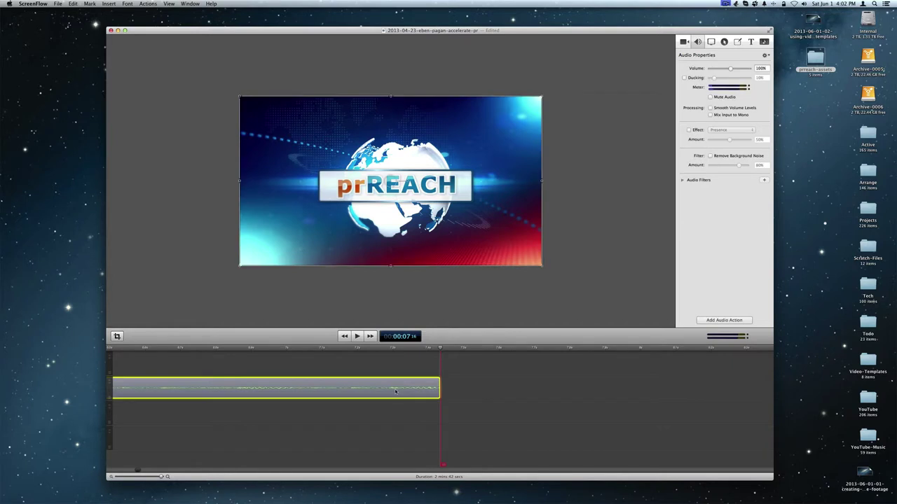
pyautogui.click(61, 4)
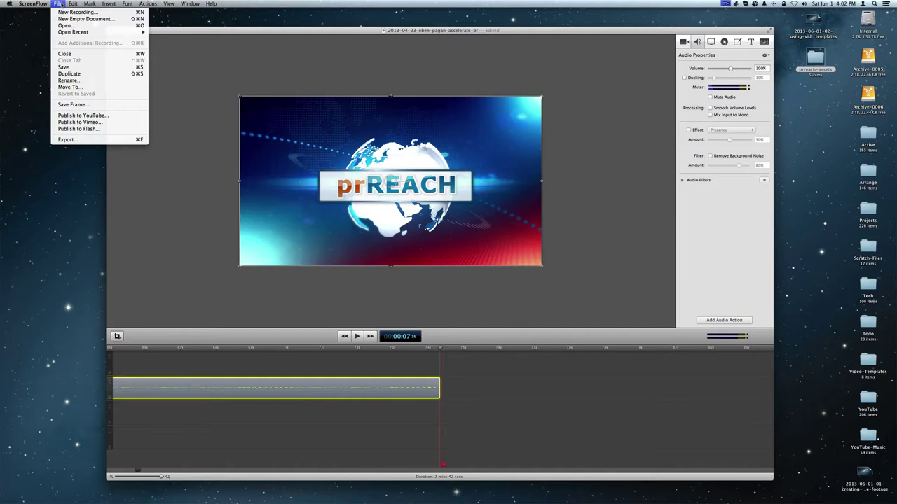
pyautogui.moveTo(70, 3)
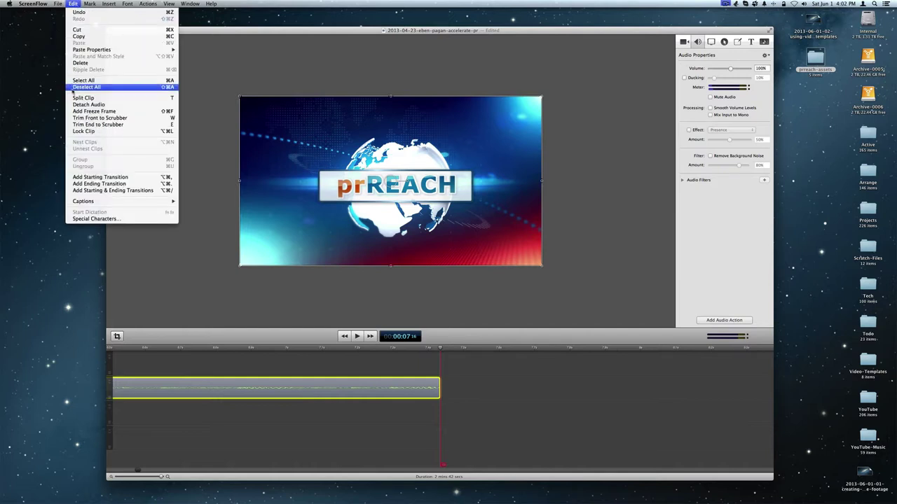
pyautogui.click(88, 104)
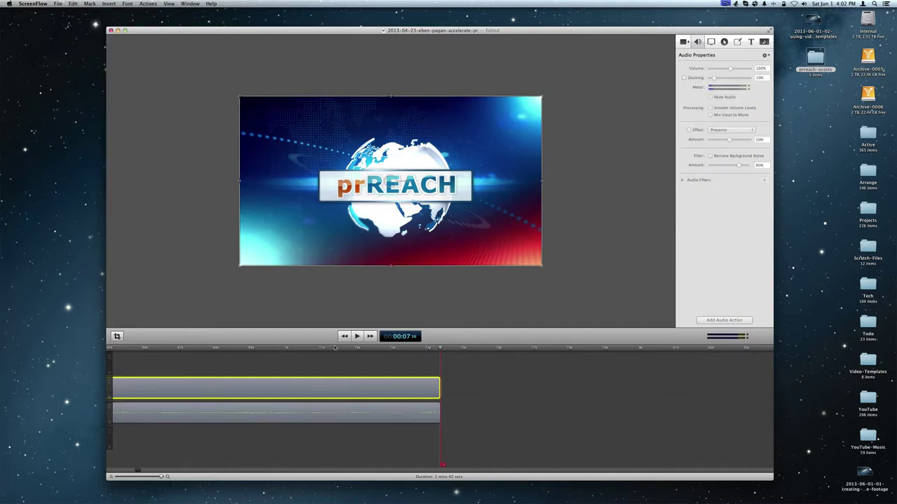
# Add starting and ending transitions to the intro video and an ending transition to its detached audio.
pyautogui.rightClick(400, 391)
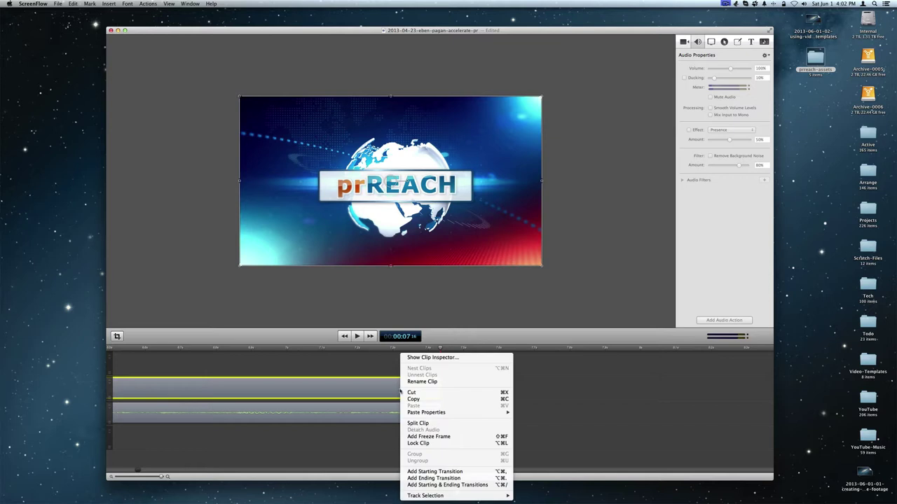
pyautogui.click(445, 485)
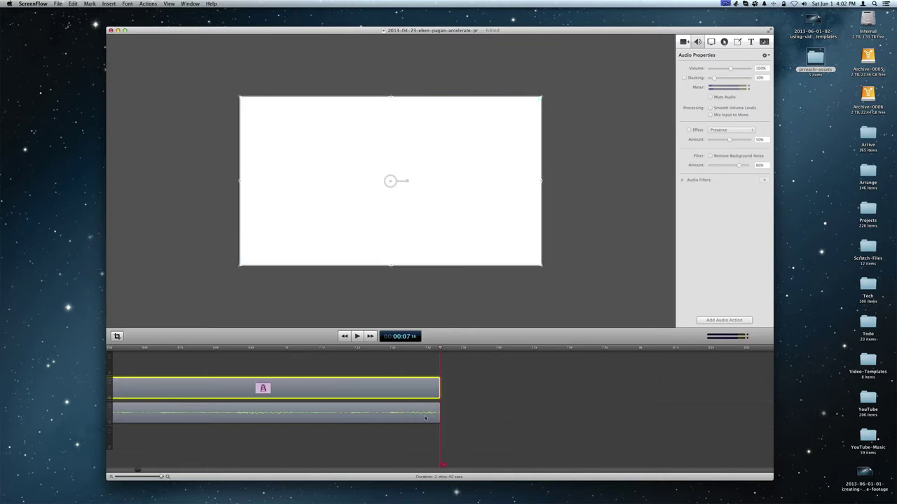
pyautogui.click(425, 418)
pyautogui.rightClick(425, 418)
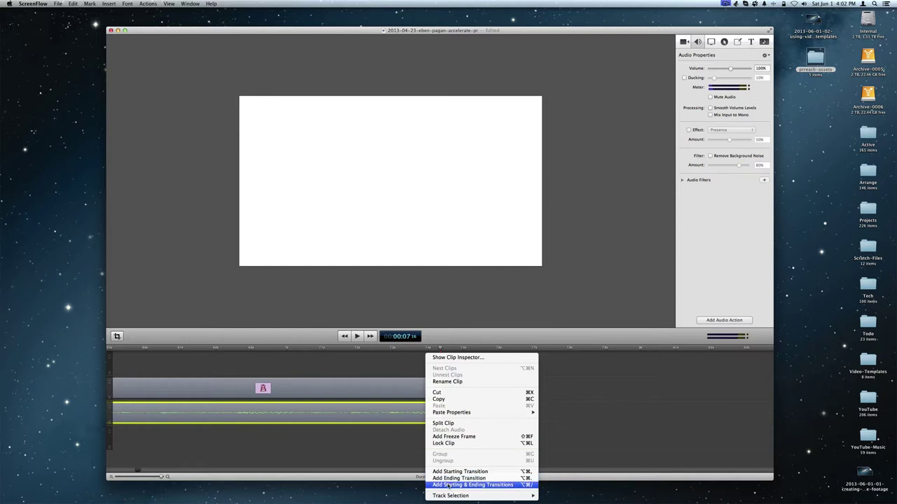
pyautogui.click(446, 479)
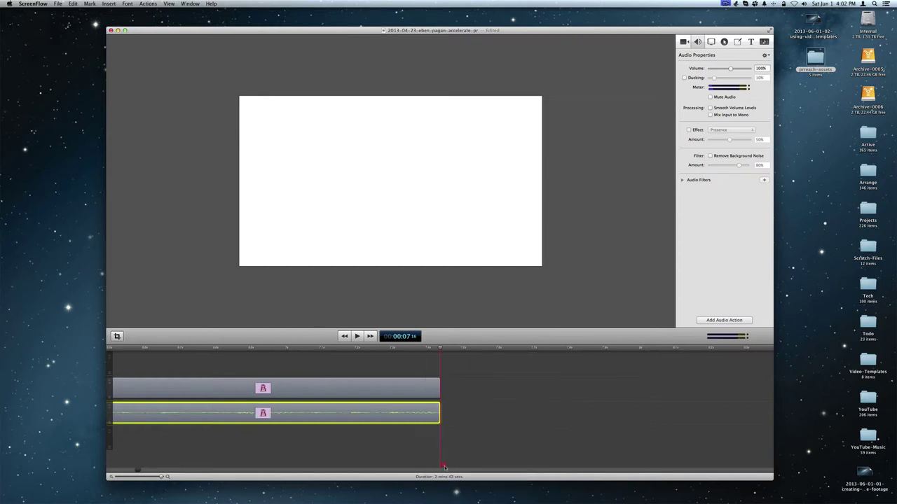
# Move the green-screen footage and the prREACH-VirtualSet_1.mov background earlier so both start directly at the end of the intro.
pyautogui.click(126, 476)
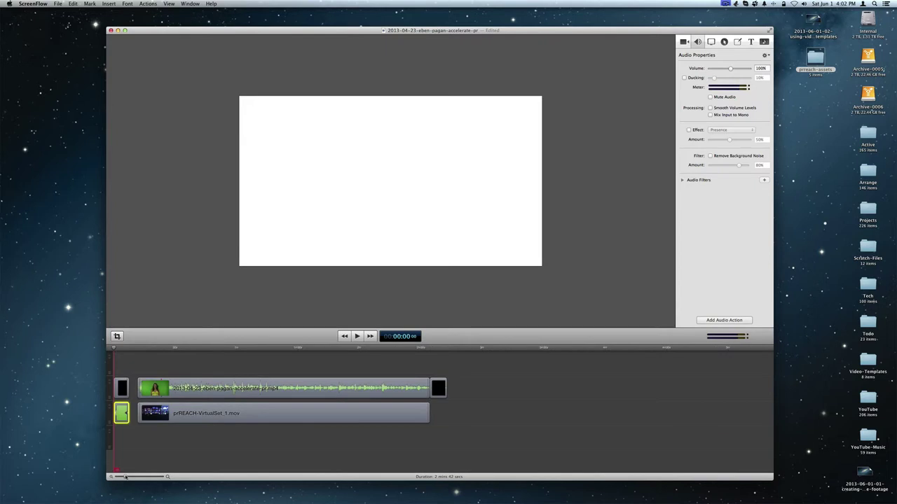
pyautogui.moveTo(125, 476); pyautogui.dragTo(139, 476)
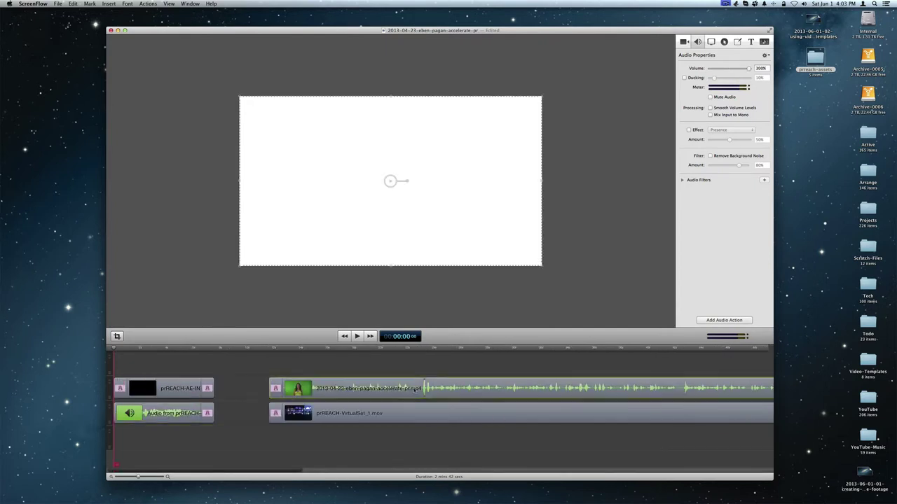
pyautogui.click(415, 390)
pyautogui.moveTo(415, 390); pyautogui.dragTo(444, 390)
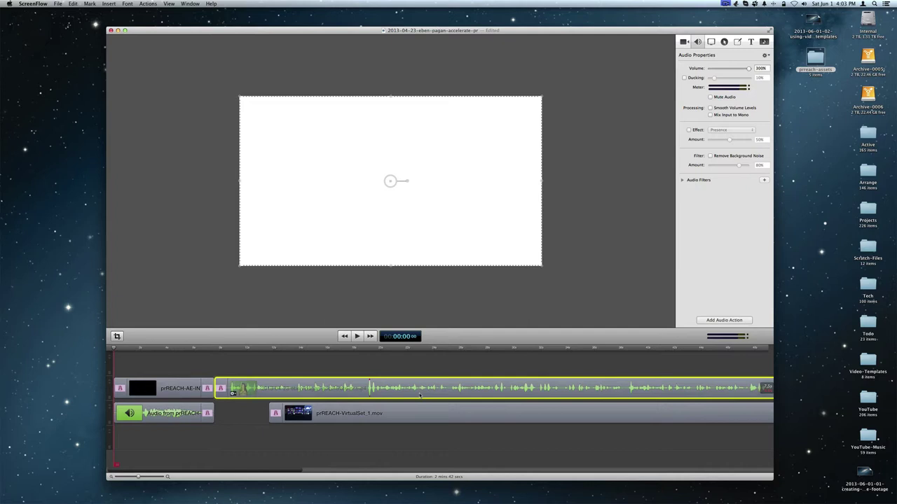
pyautogui.moveTo(493, 420); pyautogui.dragTo(437, 419)
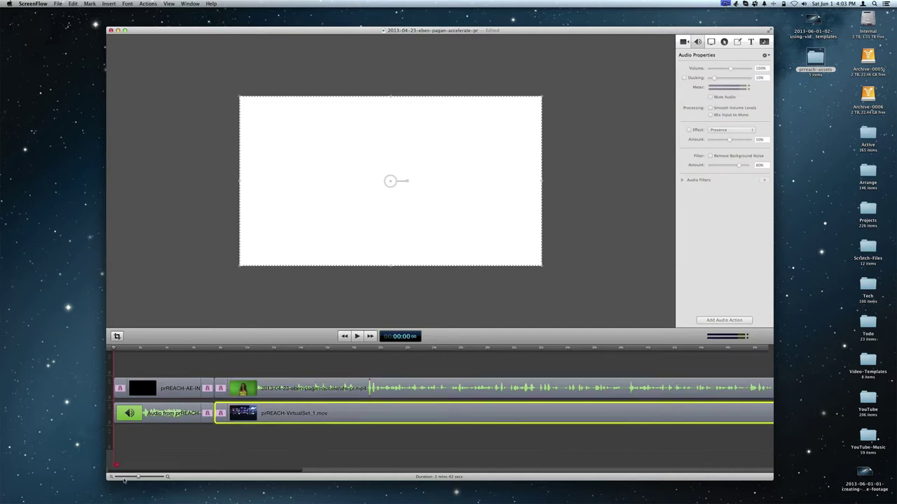
# Move the outro clip against the end of the footage and add starting and ending transitions to it.
pyautogui.moveTo(131, 478); pyautogui.dragTo(128, 477)
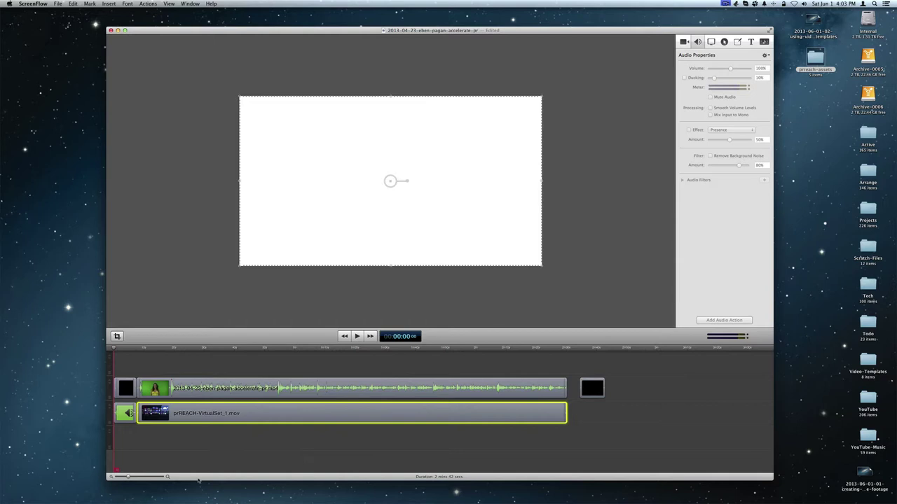
pyautogui.moveTo(599, 387); pyautogui.dragTo(587, 390)
pyautogui.rightClick(587, 397)
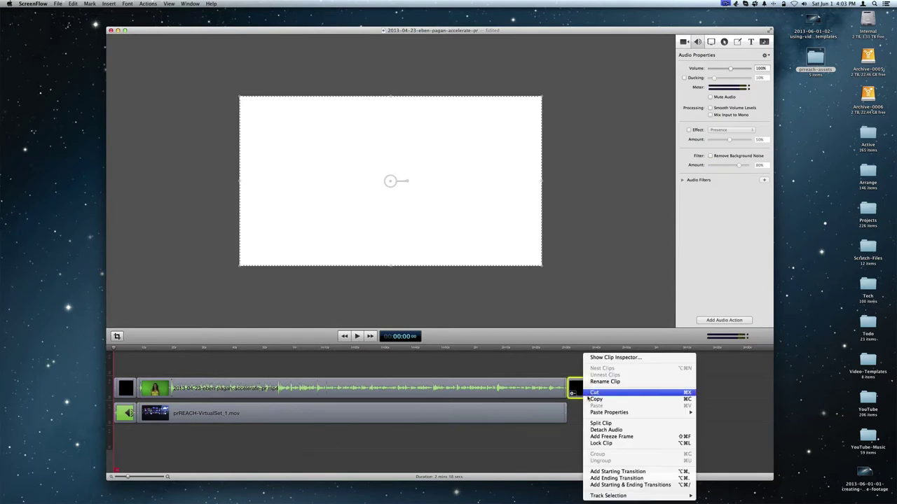
pyautogui.click(622, 484)
pyautogui.click(523, 453)
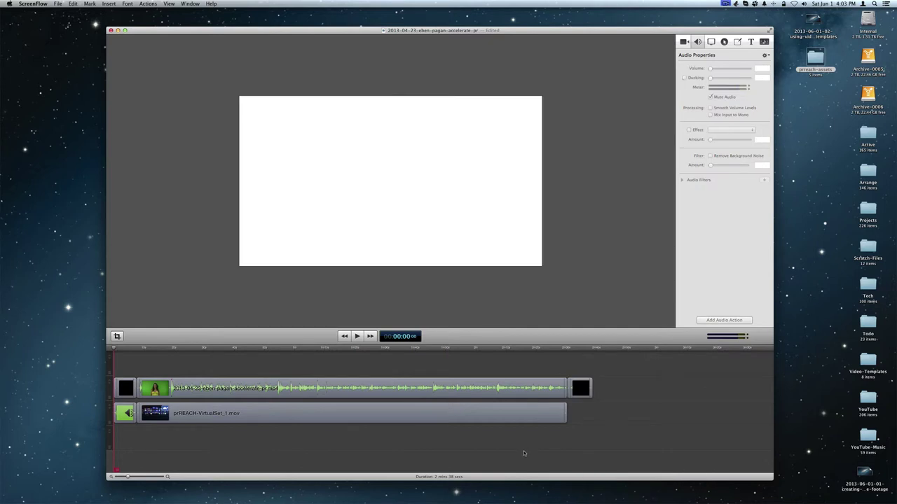
# Save the project and play it from the start to about 0:15.
pyautogui.press('super+s')
pyautogui.click(357, 336)
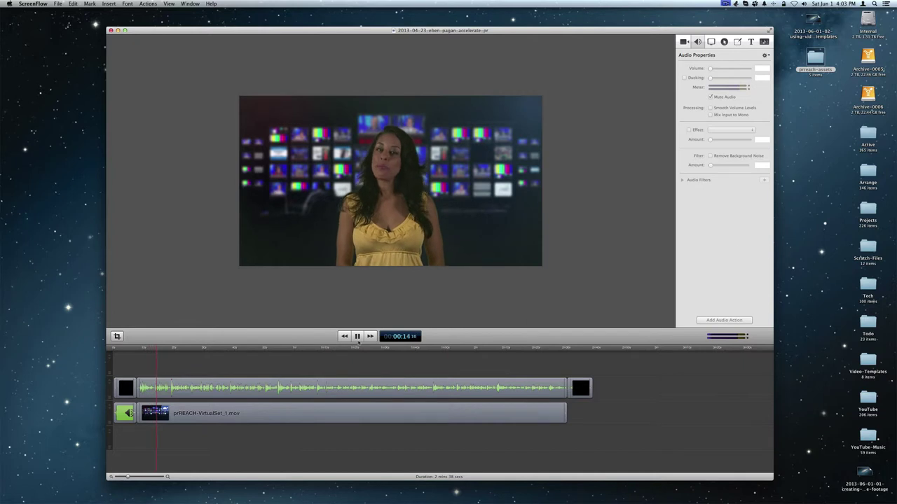
pyautogui.click(358, 336)
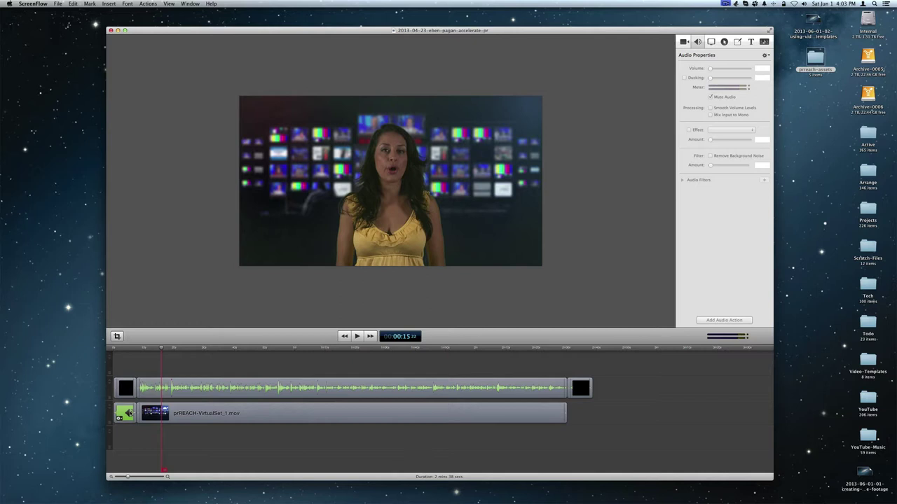
# Remove the ending transition from the intro video clip.
pyautogui.click(130, 393)
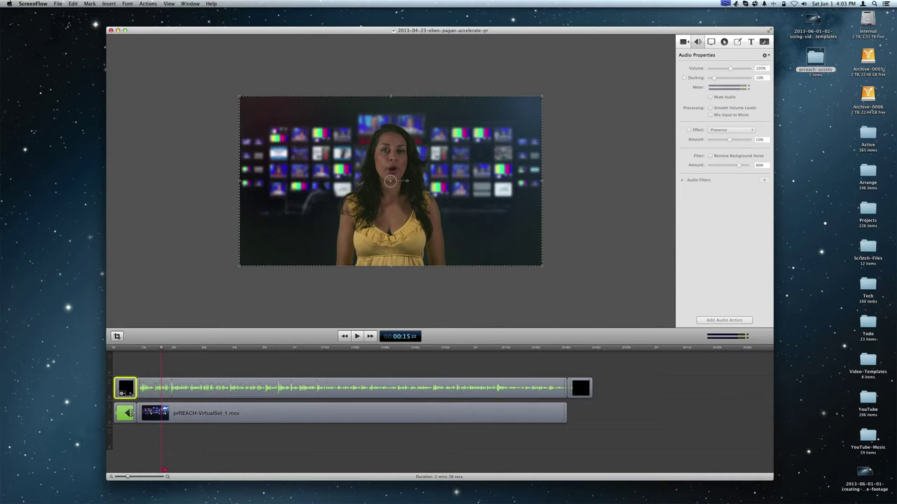
pyautogui.rightClick(131, 393)
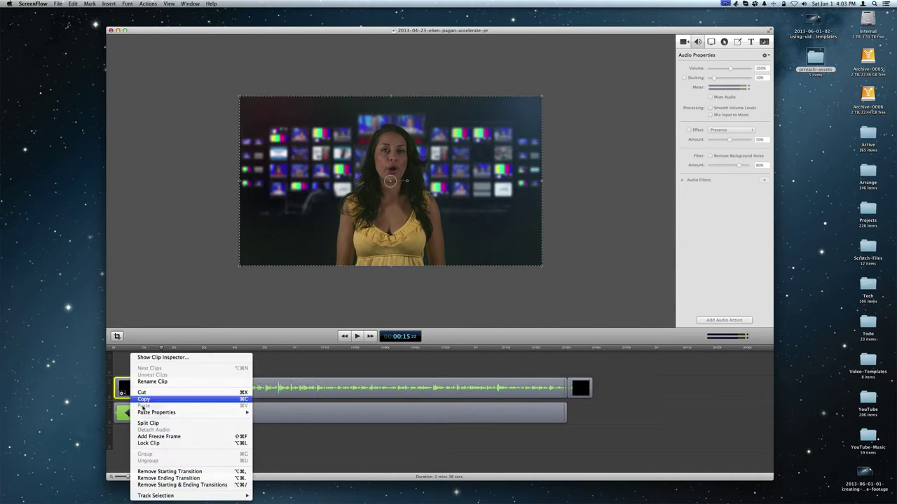
pyautogui.click(170, 479)
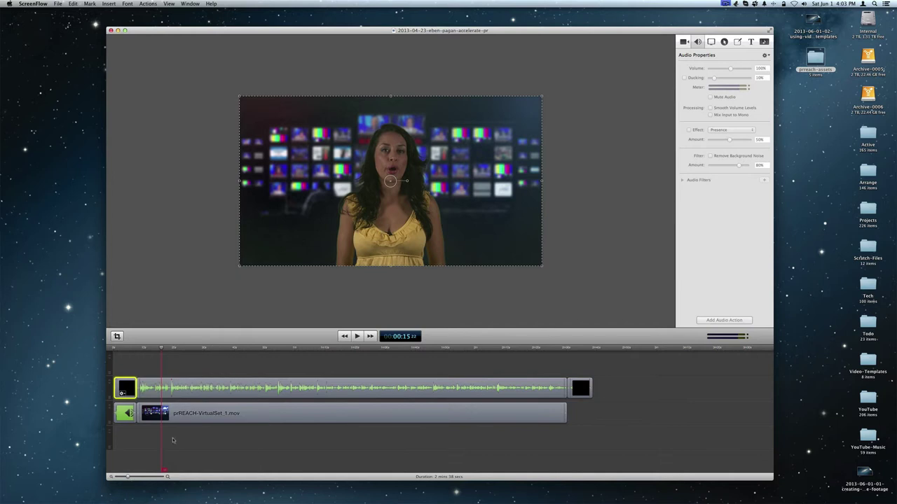
# Inspect the join between intro and footage up close and replay the project from the start to about 0:12.
pyautogui.click(139, 477)
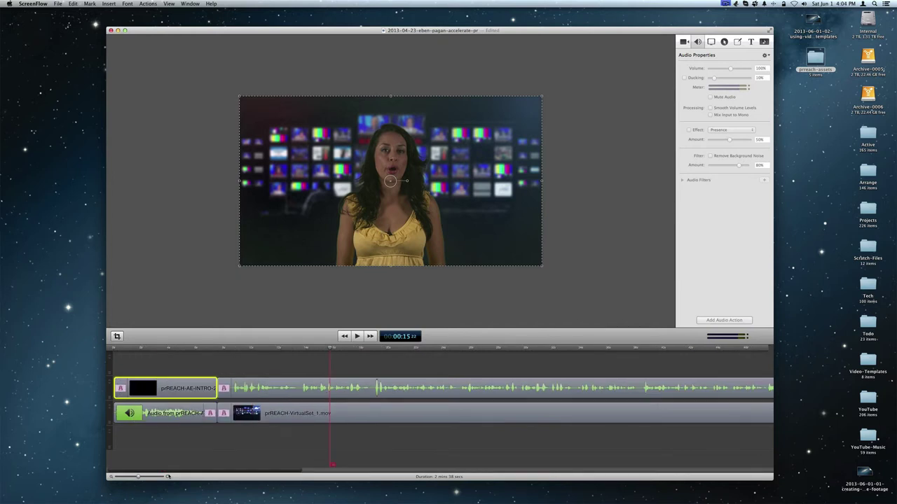
pyautogui.click(168, 477)
pyautogui.click(166, 477)
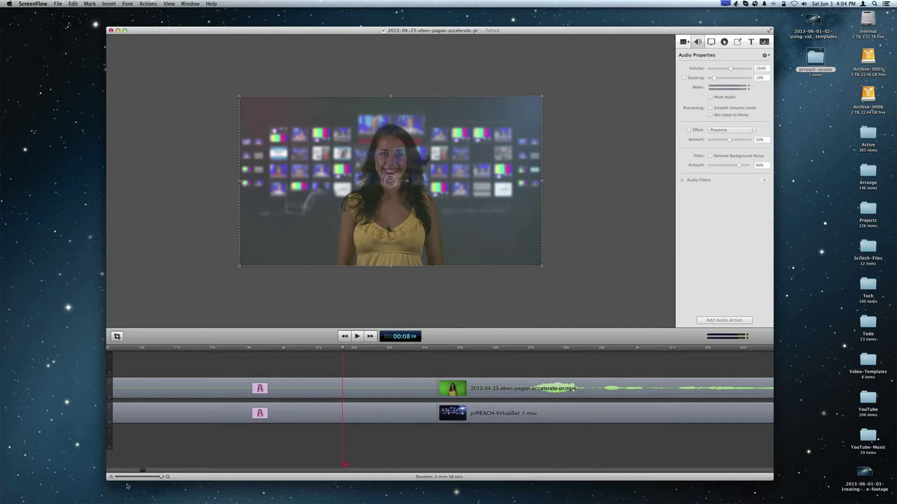
pyautogui.moveTo(135, 477); pyautogui.dragTo(135, 478)
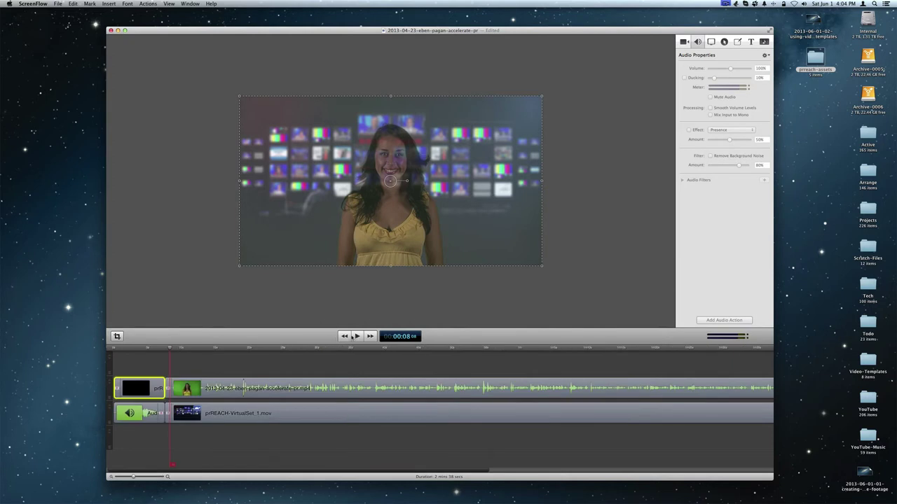
pyautogui.click(344, 336)
pyautogui.click(357, 336)
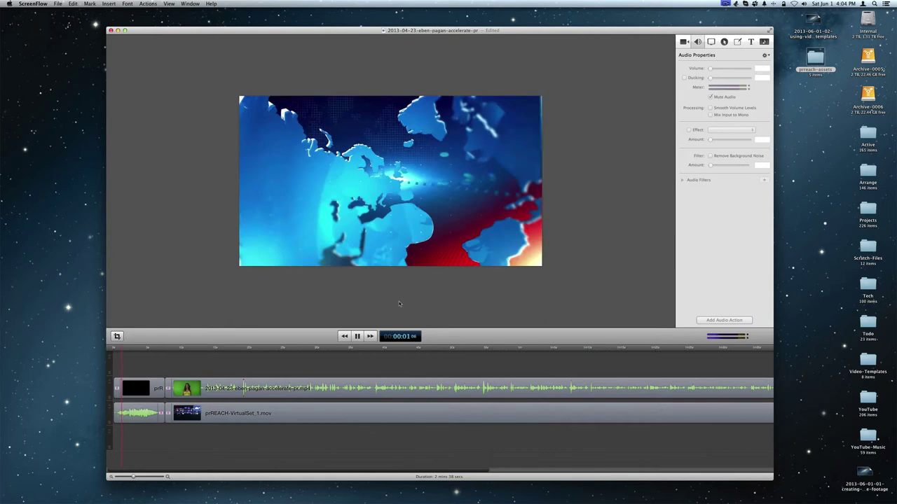
pyautogui.click(399, 303)
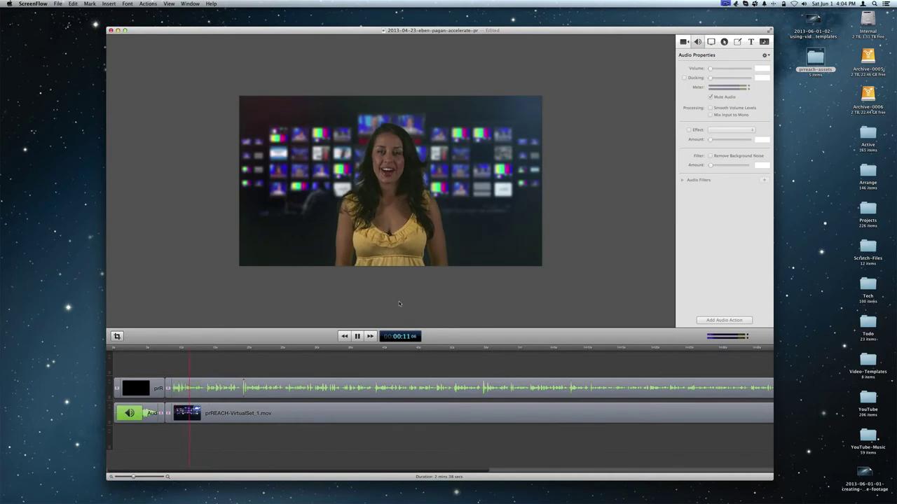
pyautogui.click(357, 336)
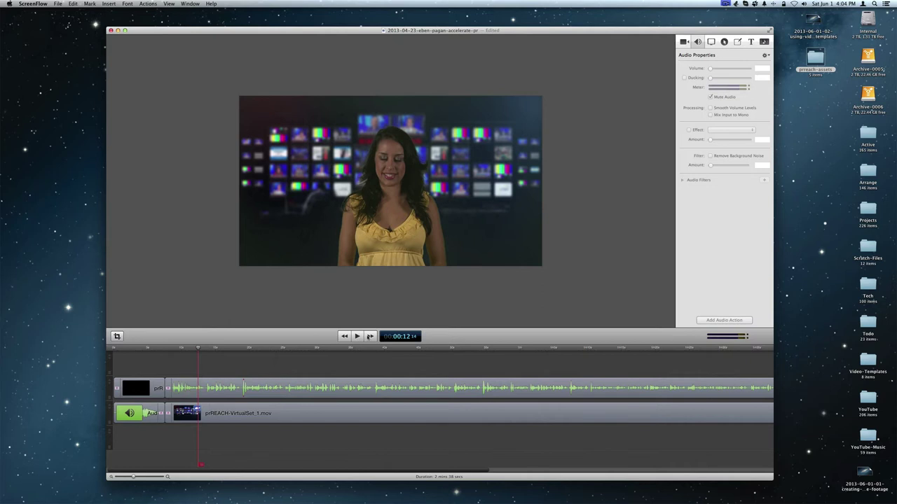
# Play the change from footage to outro through to the project's end and replay the opening until about 0:09.
pyautogui.click(370, 336)
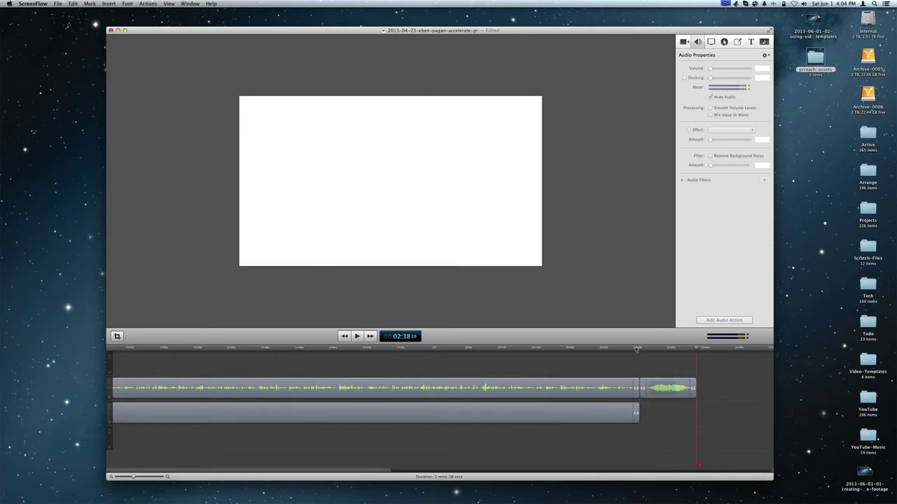
pyautogui.click(622, 349)
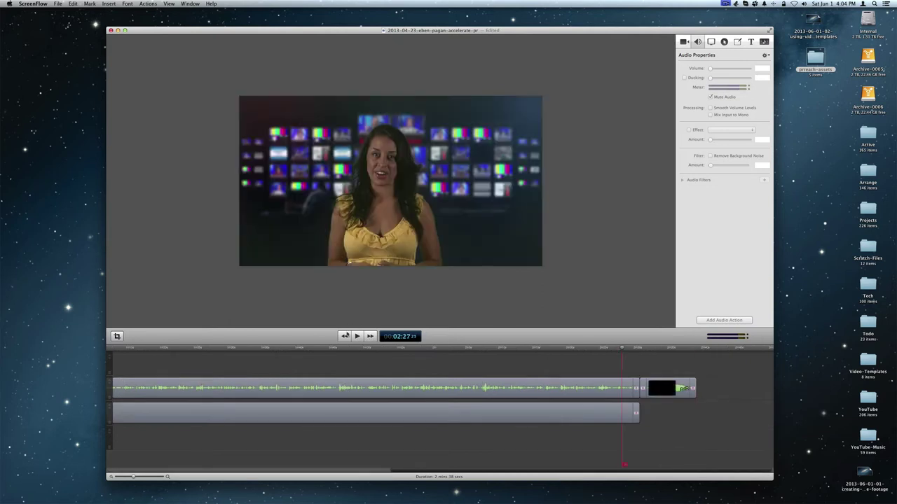
pyautogui.click(358, 336)
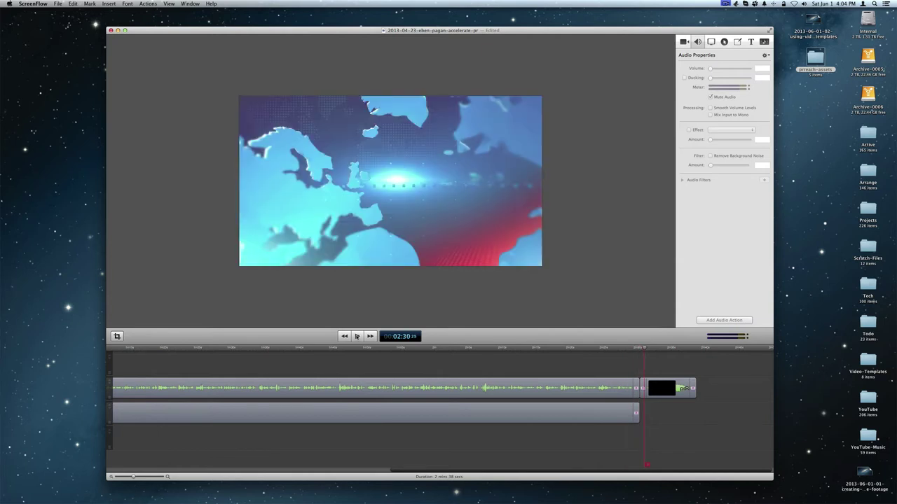
pyautogui.click(596, 347)
pyautogui.click(357, 336)
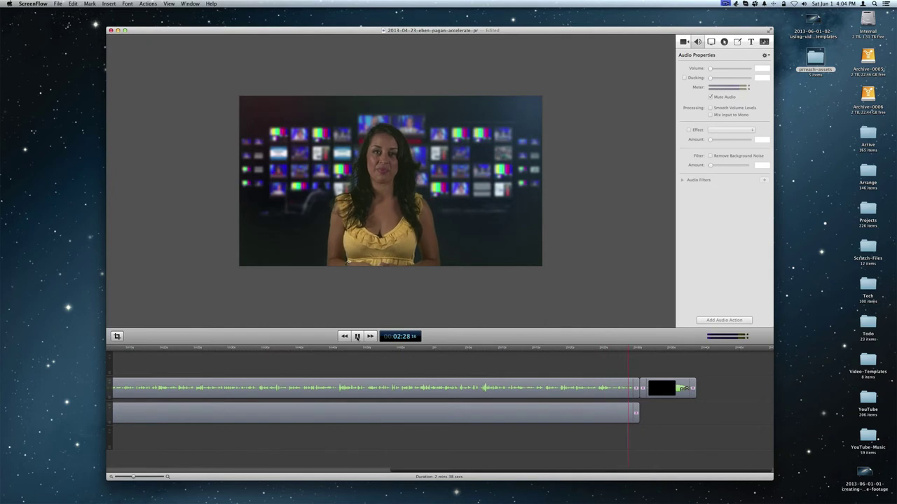
pyautogui.click(357, 336)
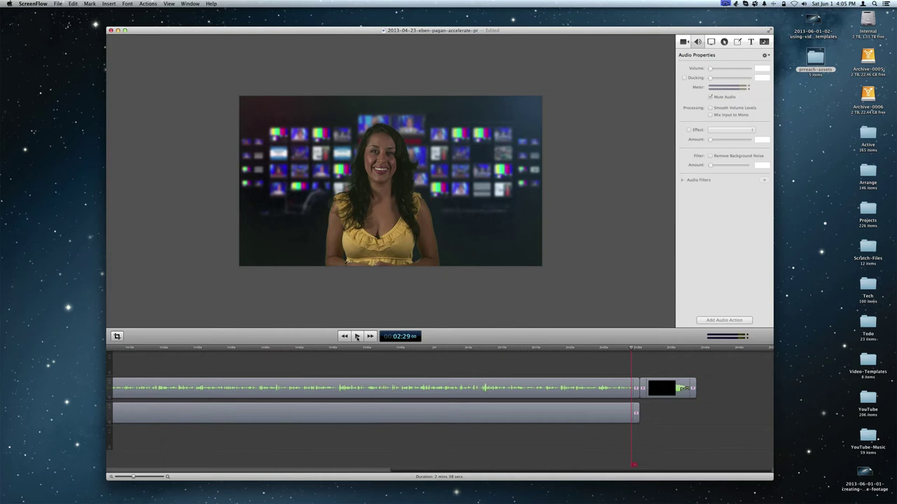
pyautogui.click(357, 337)
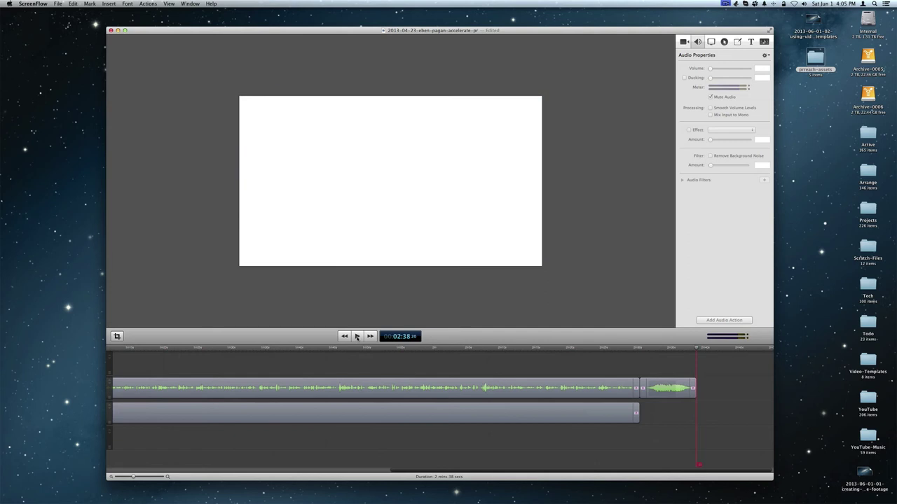
pyautogui.click(356, 337)
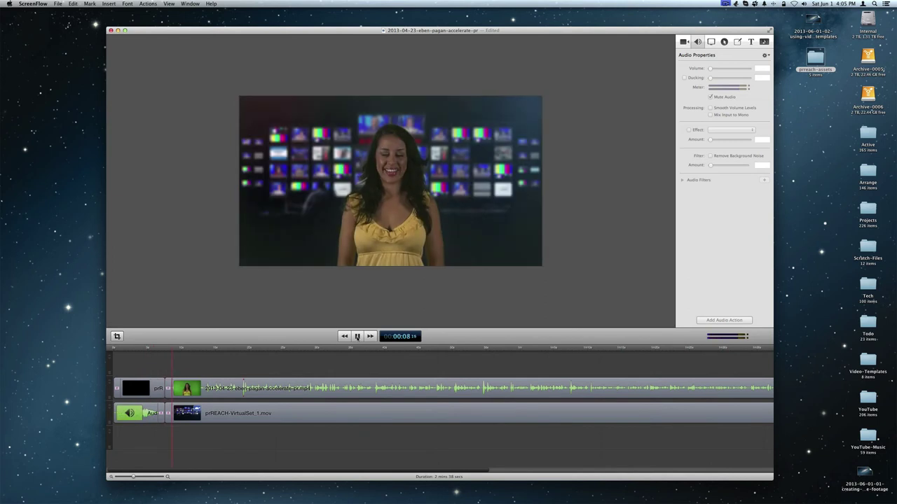
pyautogui.click(357, 336)
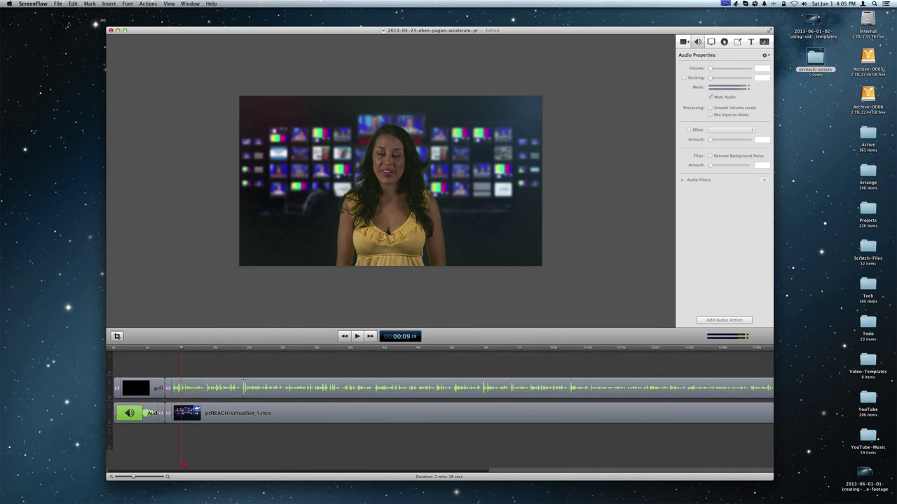
pyautogui.click(49, 4)
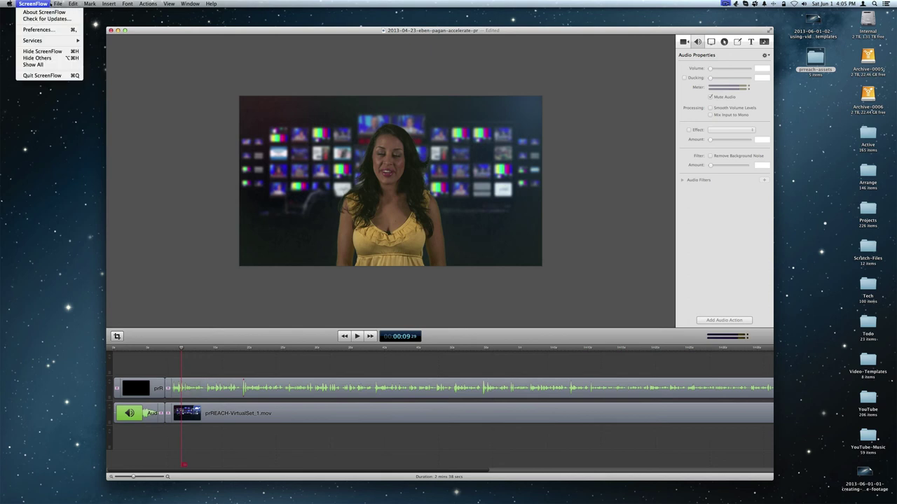
pyautogui.click(640, 2)
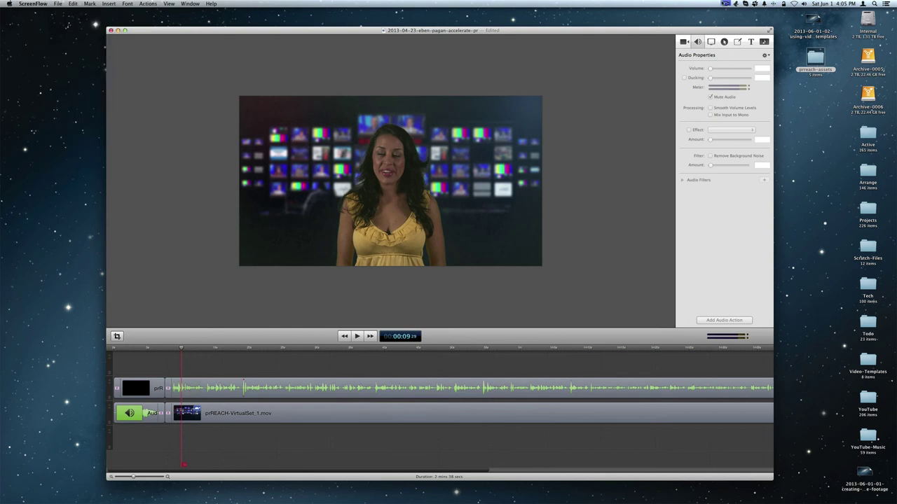
pyautogui.click(726, 3)
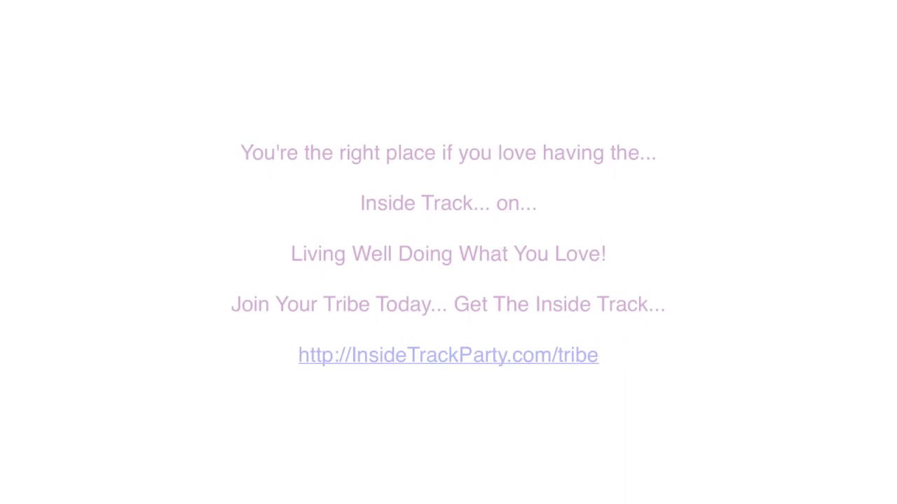